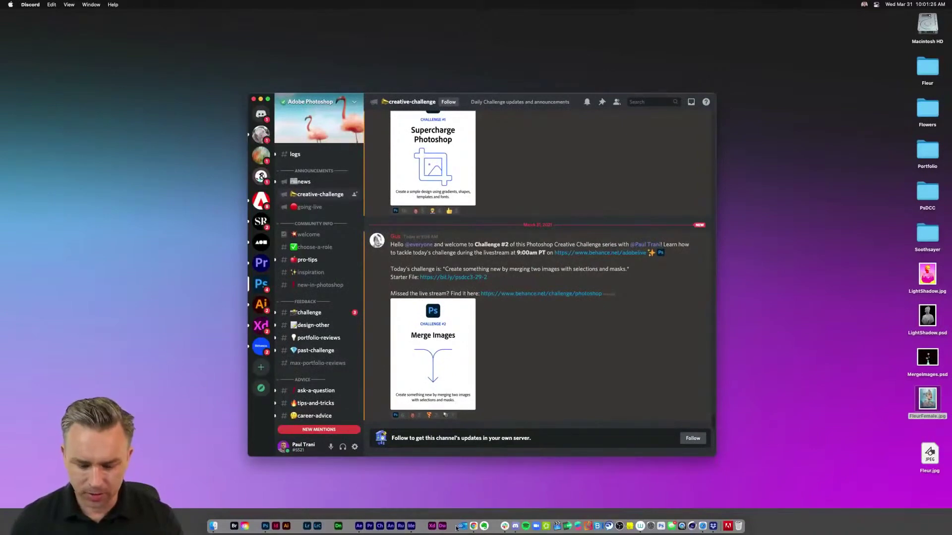
Step: Switch to Chrome, open the bookmarked Behance Daily Creative Challenge page, and get started with the Merge Images challenge files
left_click(473, 526)
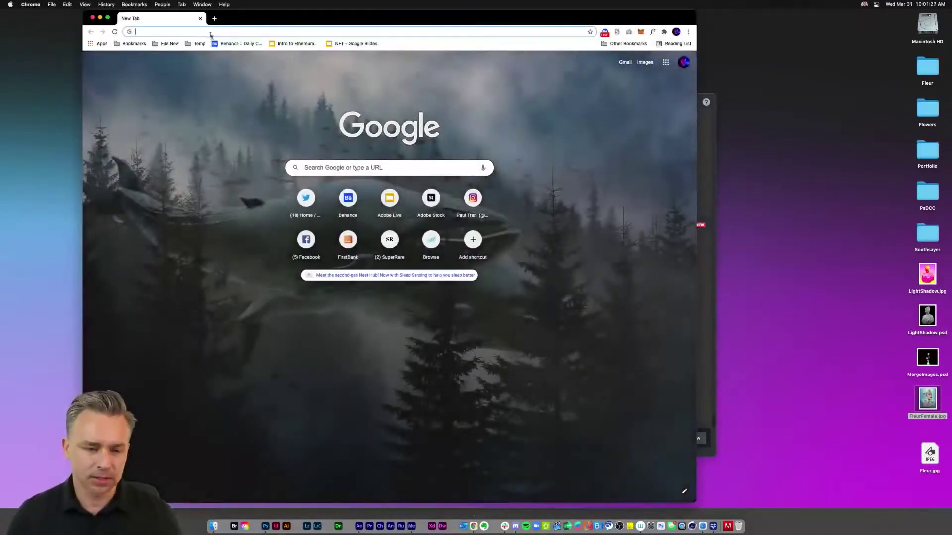
left_click(238, 44)
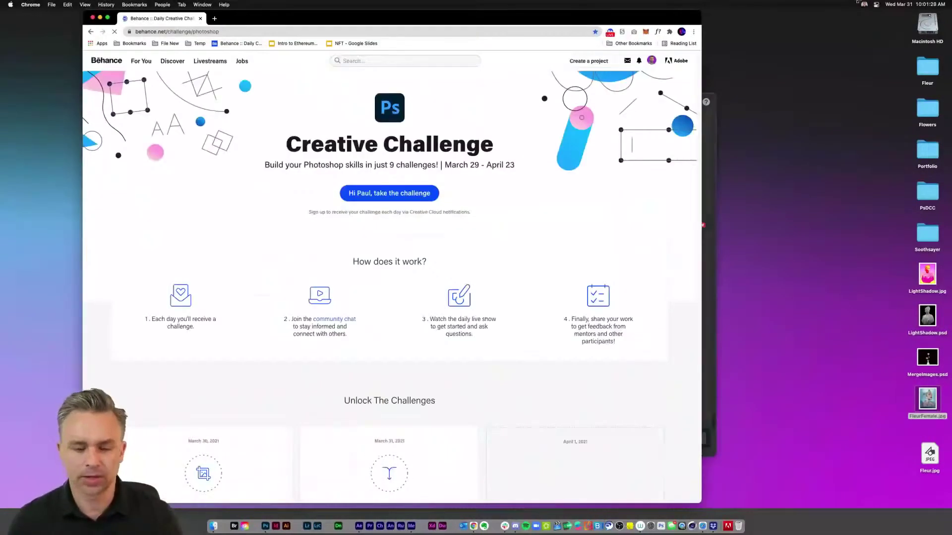
left_click(243, 32)
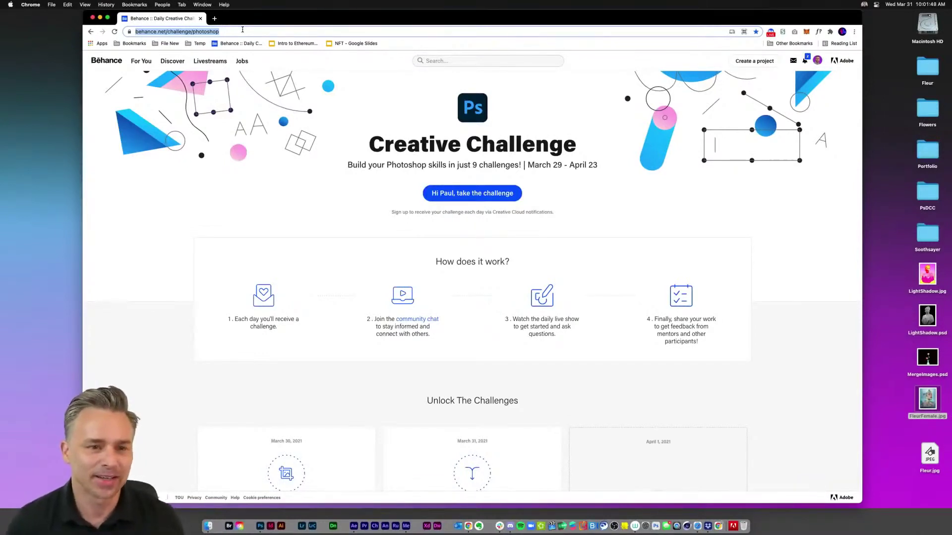
scroll(457, 272, "down", 5)
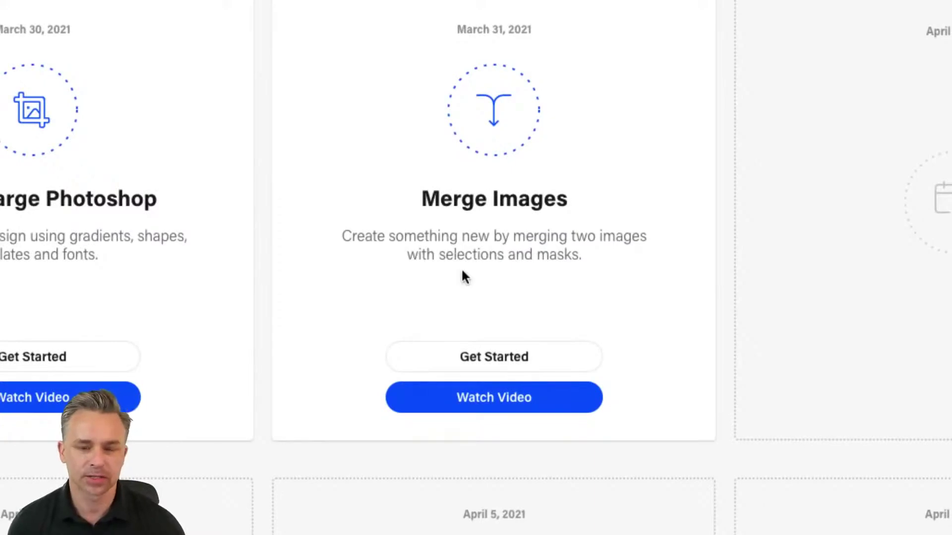
left_click(465, 357)
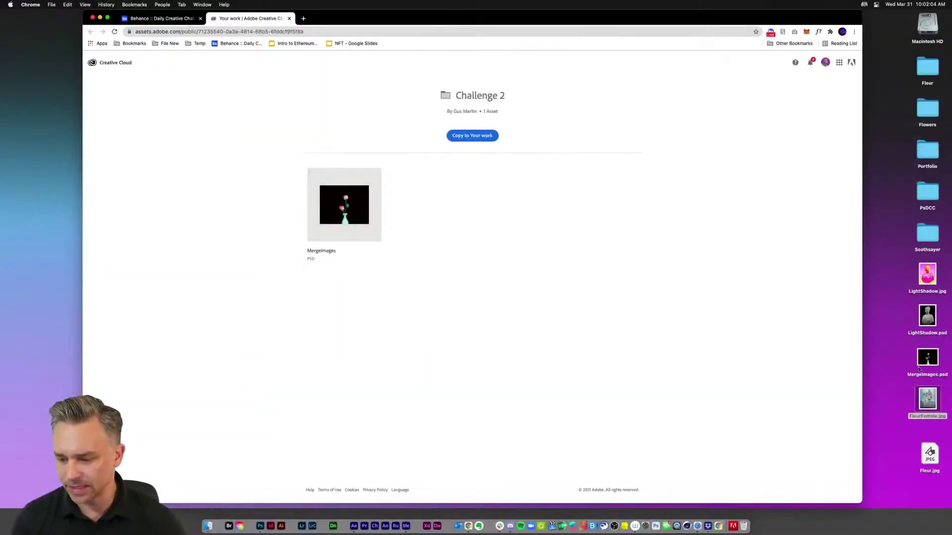
Step: Open MergeImages.psd from the desktop in Photoshop and turn on automatic hiding of the Dock
double_click(928, 357)
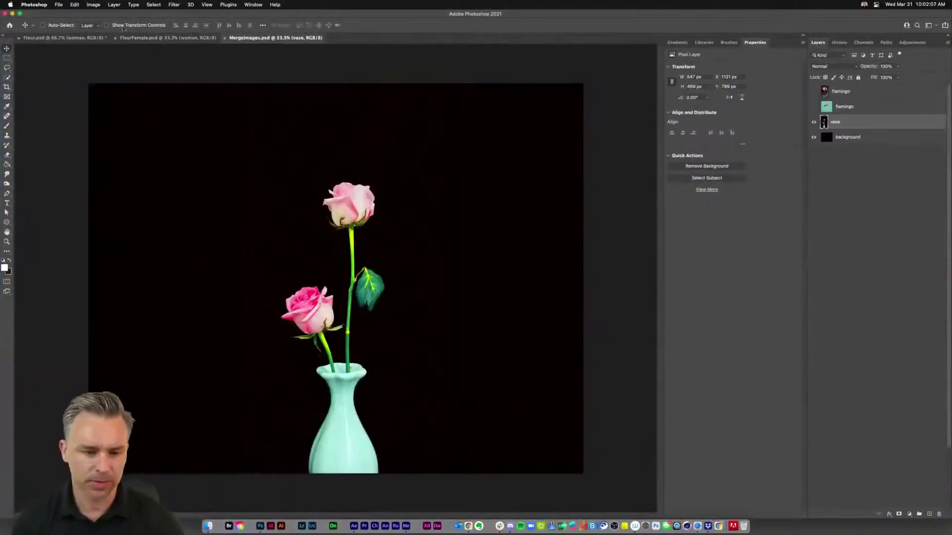
left_click(801, 34)
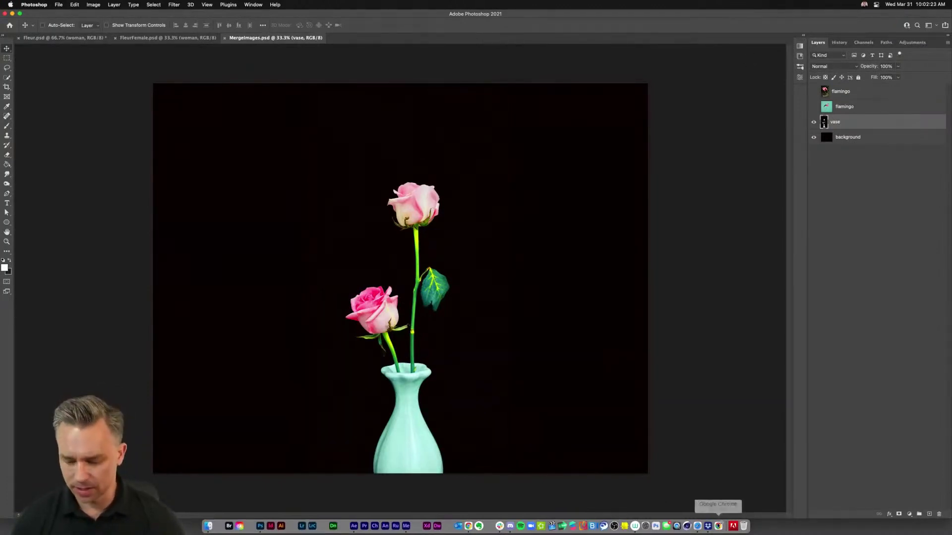
right_click(724, 526)
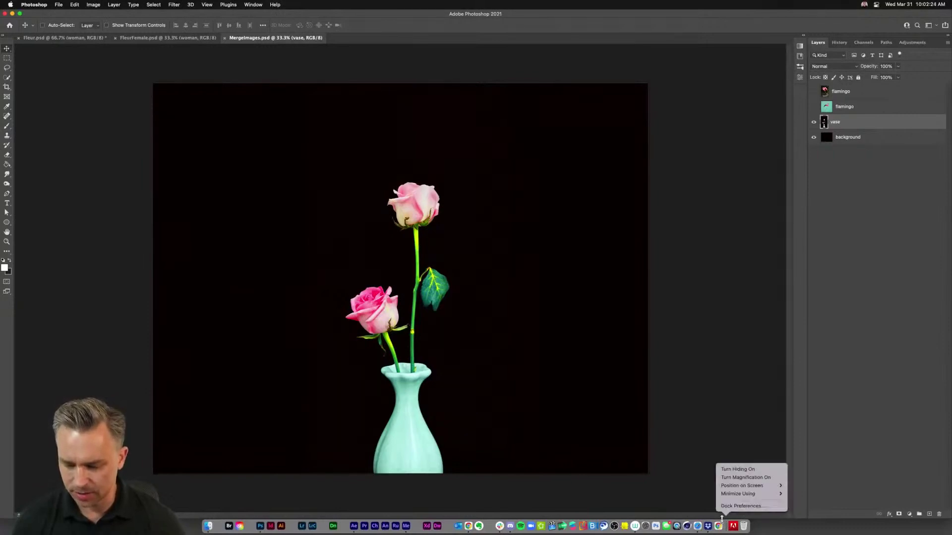
left_click(738, 469)
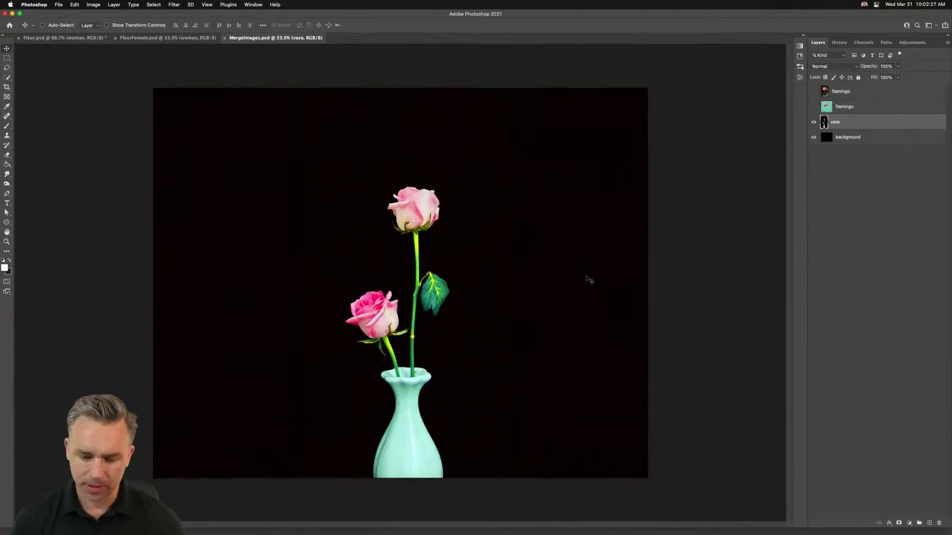
key("super+equal")
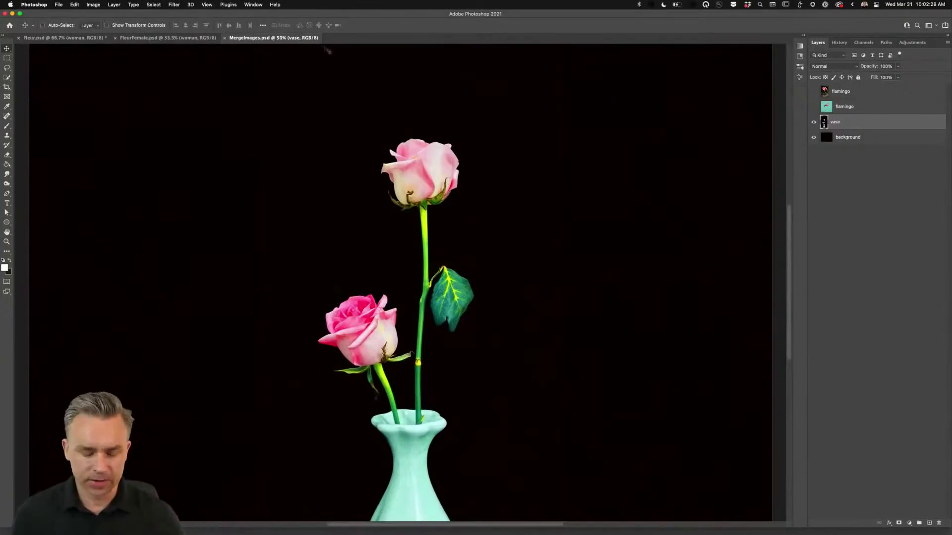
Step: Expand the collapsed panel group beside the layers to show the Properties of the vase layer
left_click(804, 37)
left_click(803, 36)
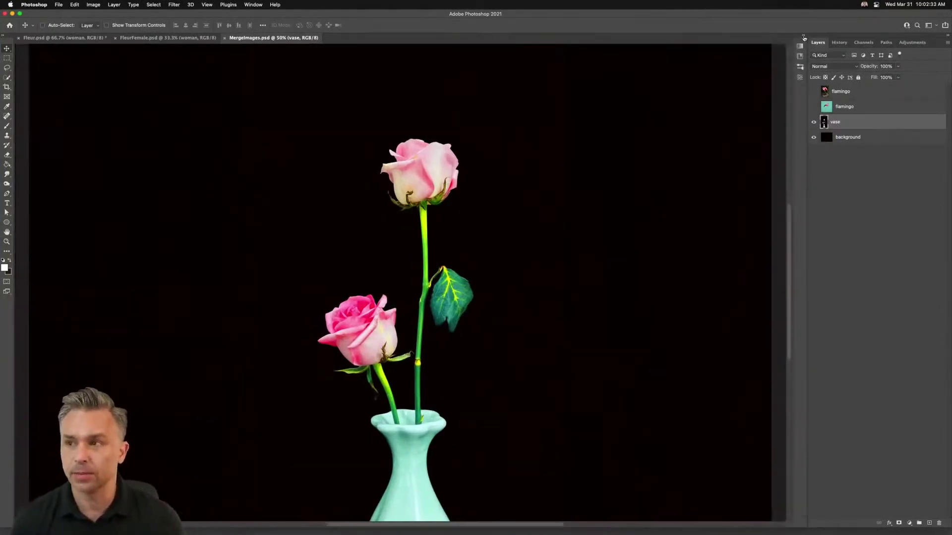
left_click(804, 36)
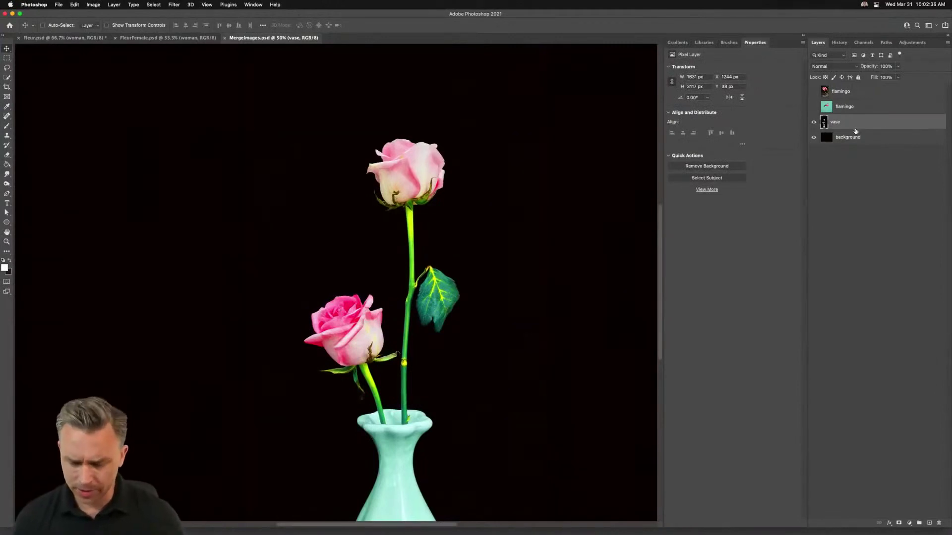
left_click(804, 37)
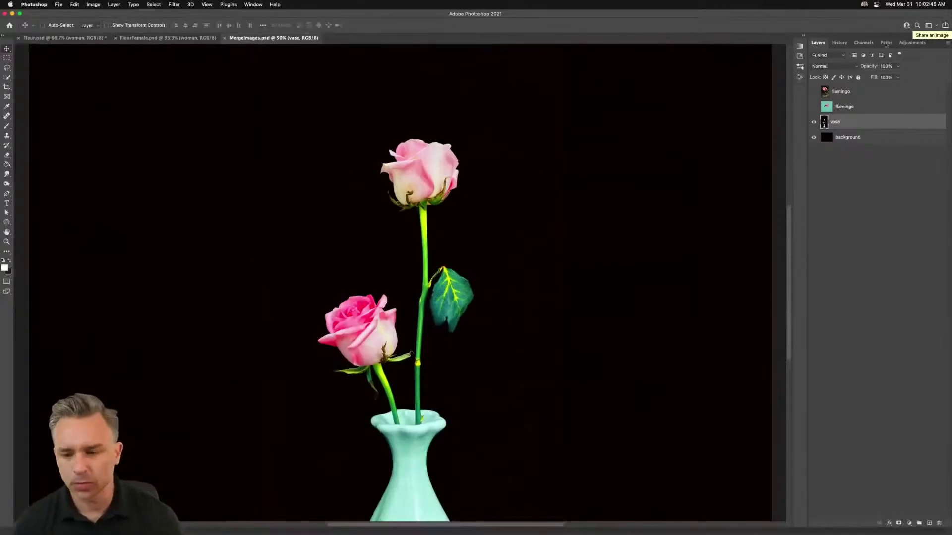
left_click(803, 37)
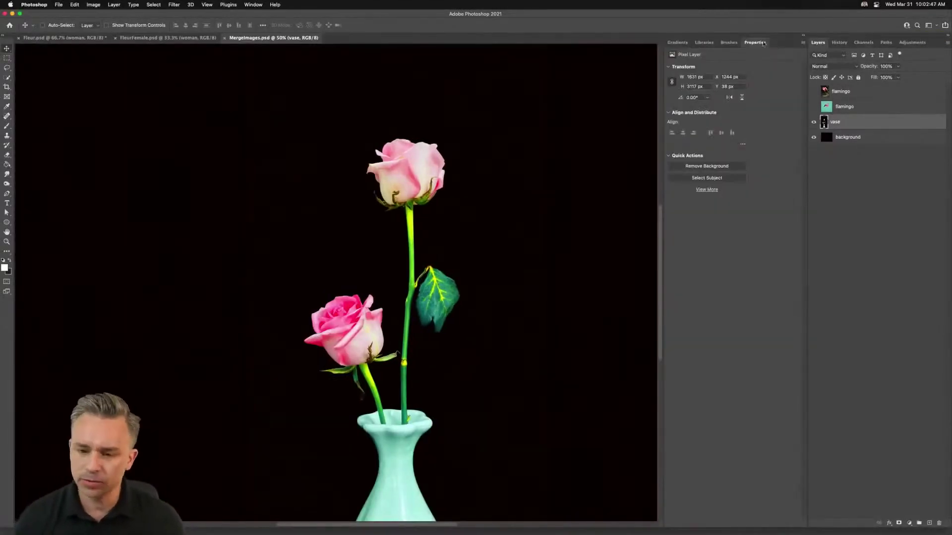
Step: Open the Free Stock Search 2 Pro plugin and reposition its floating window over the canvas
left_click(244, 4)
mouse_move(235, 4)
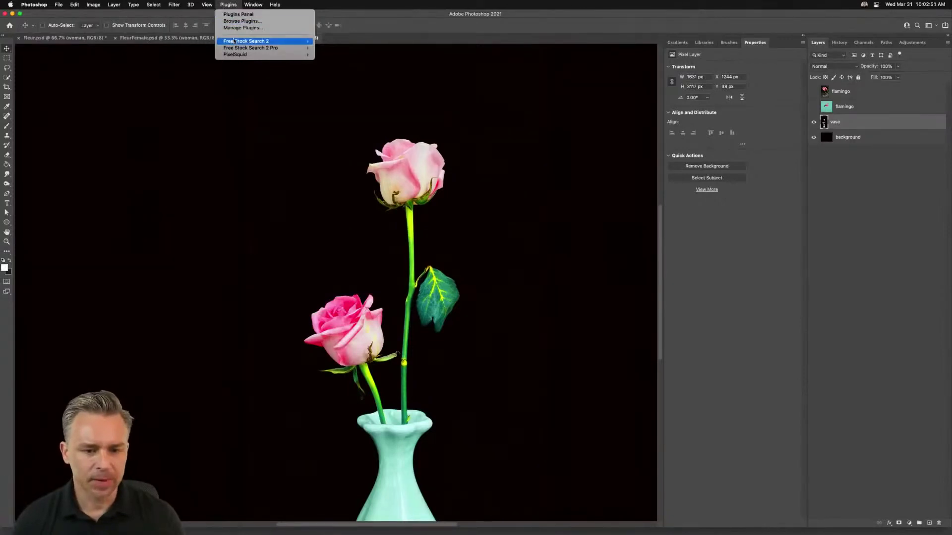
mouse_move(278, 48)
left_click(339, 48)
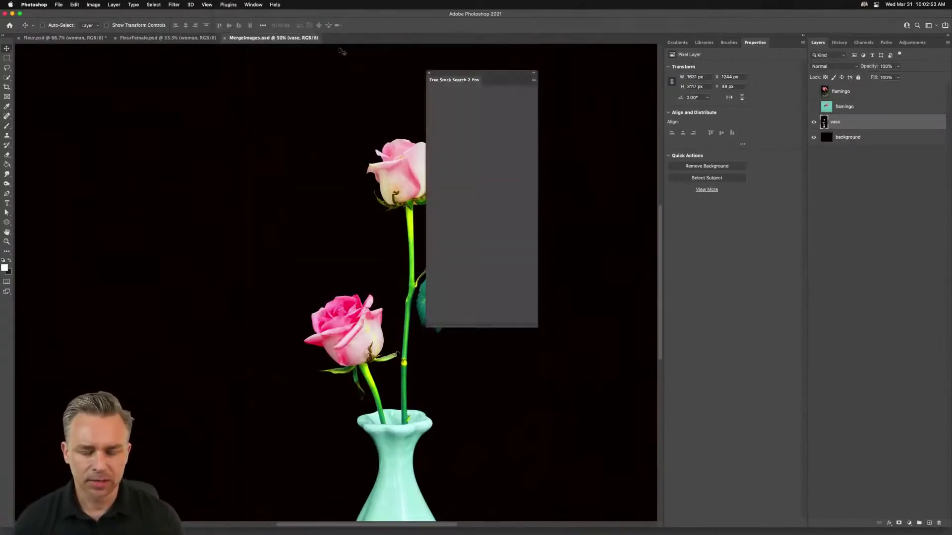
mouse_move(456, 77)
left_mouse_down()
mouse_move(465, 75)
mouse_move(442, 77)
left_mouse_up()
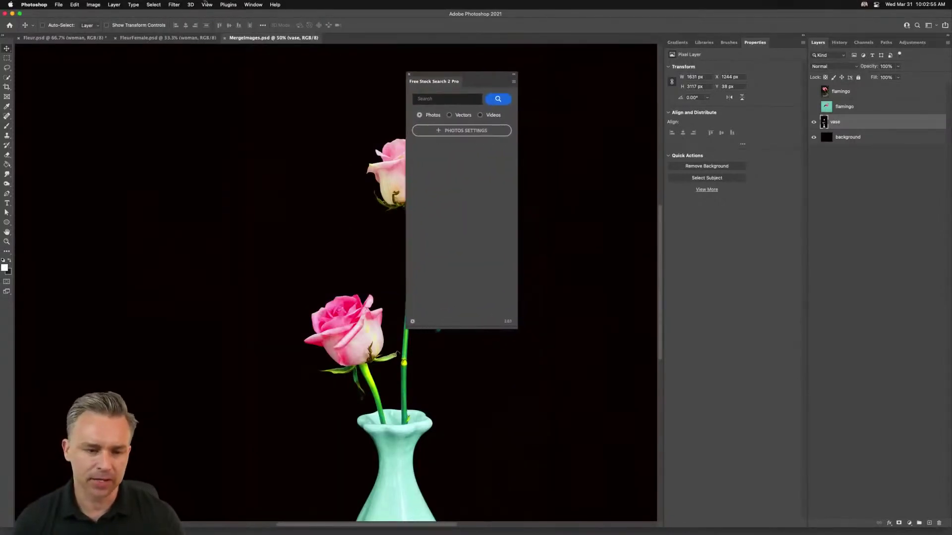
left_click(228, 4)
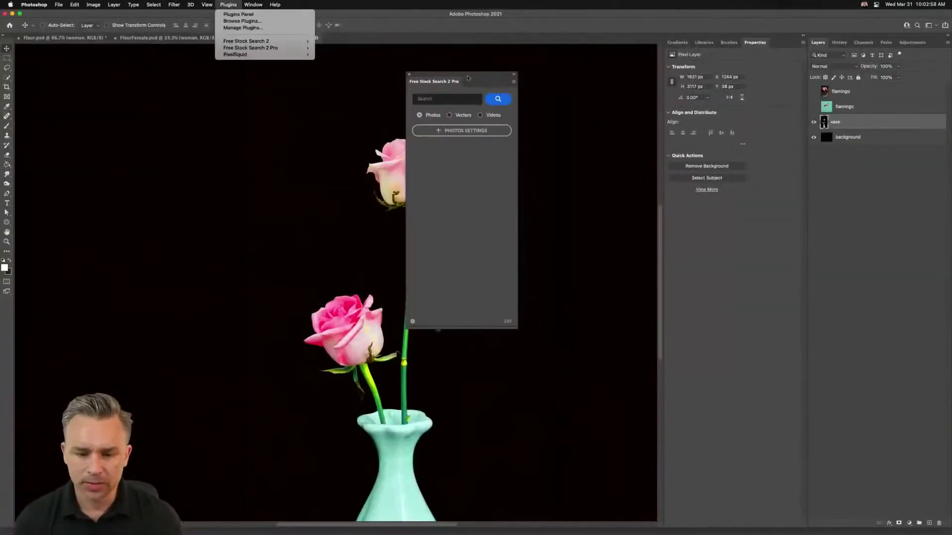
left_click(468, 78)
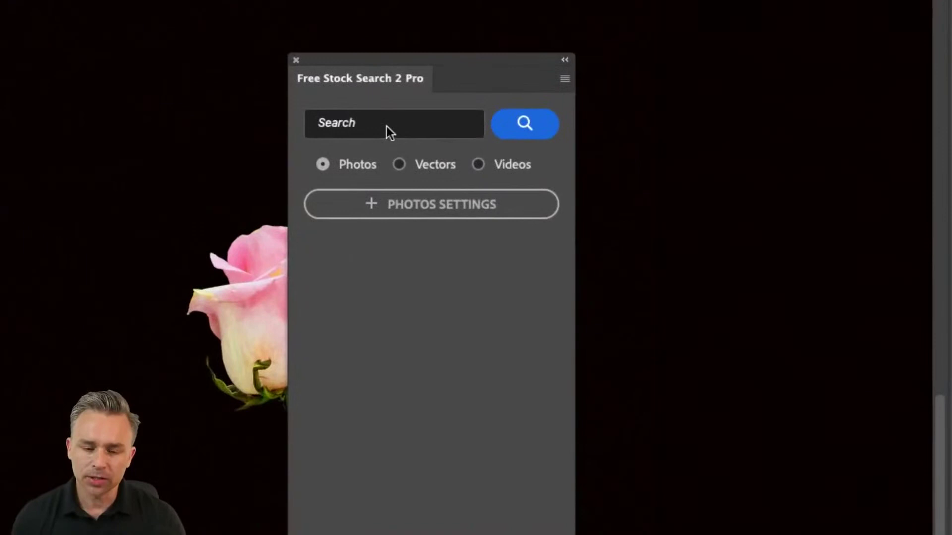
Step: Search the stock photos for "flowers" and refine the search to "flowers in vase"
left_click(387, 127)
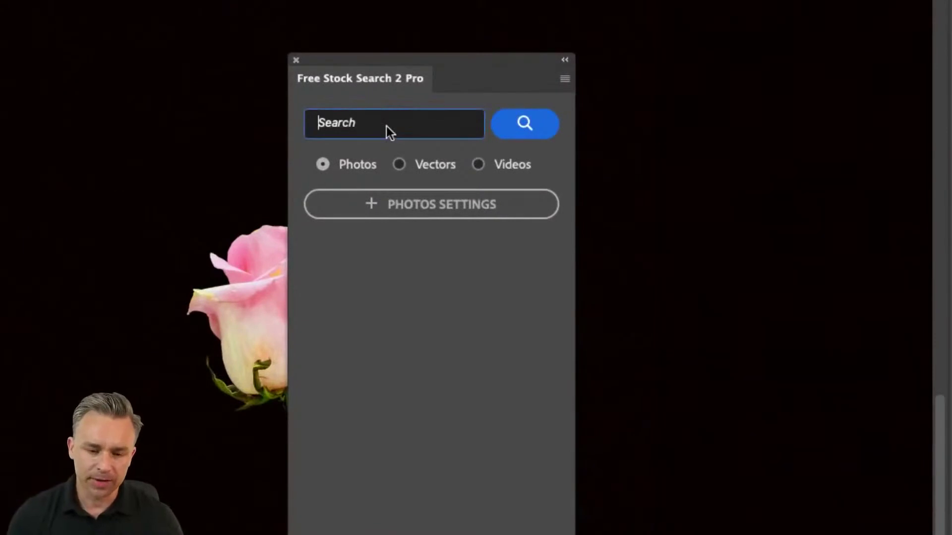
type("flowers")
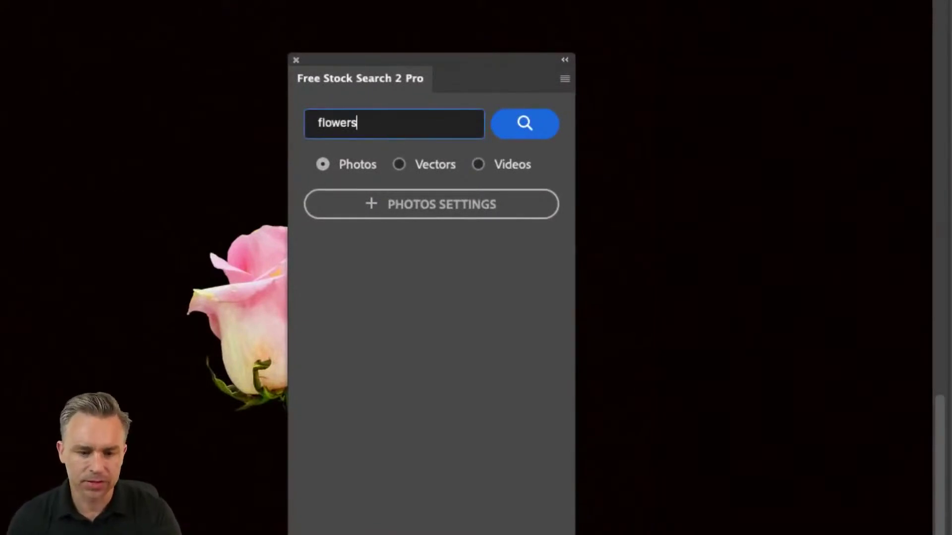
key("Return")
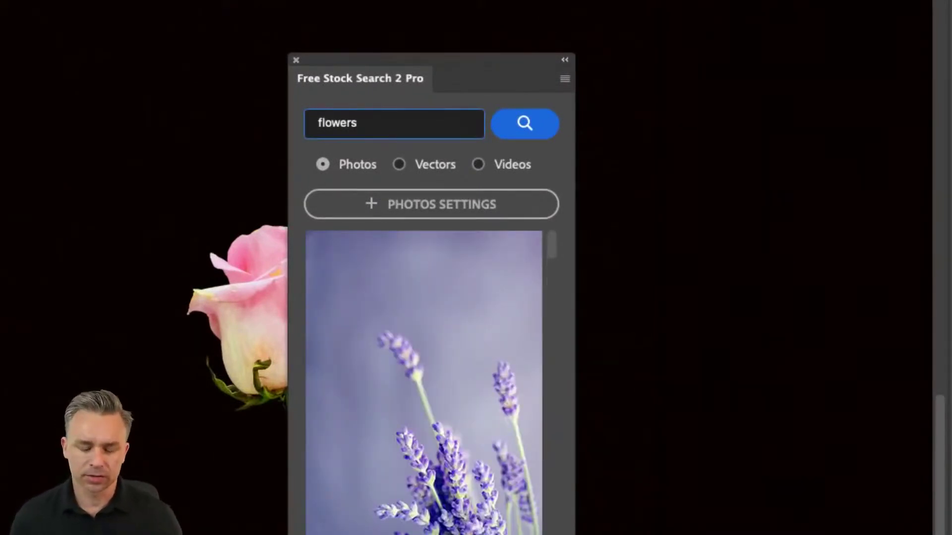
type("in vase")
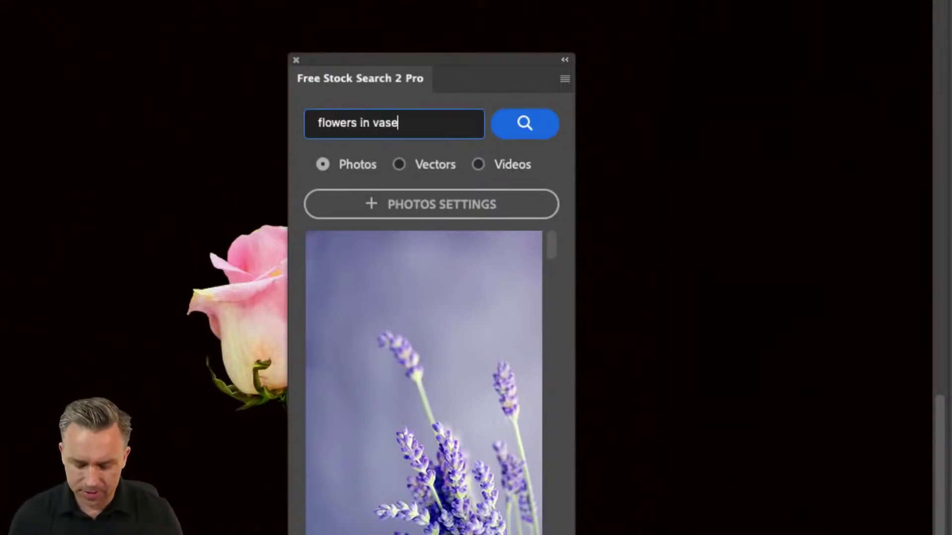
key("Return")
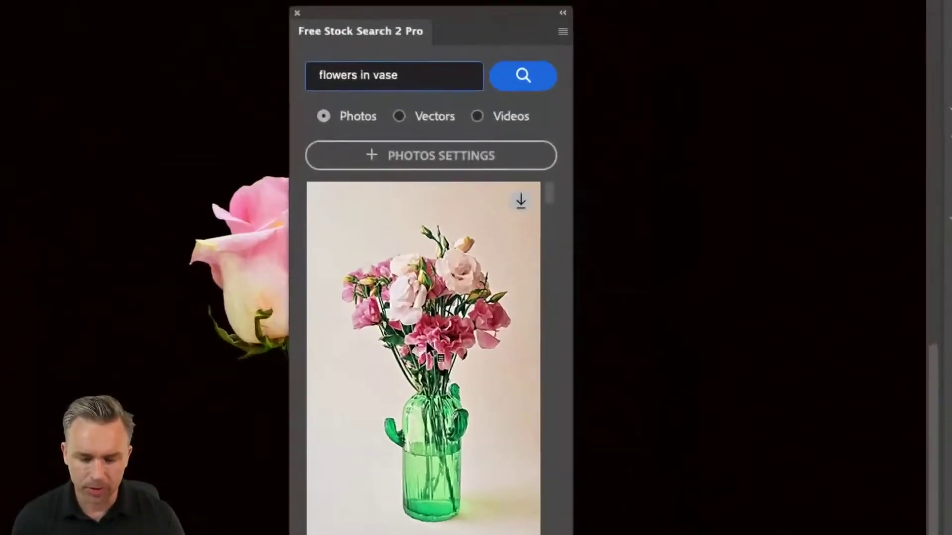
Step: Open the photo of yellow flowers in a turquoise vase at its largest pixel size and dock the stock search plugin beside Properties
scroll(453, 327, "down", 5)
scroll(436, 363, "down", 1)
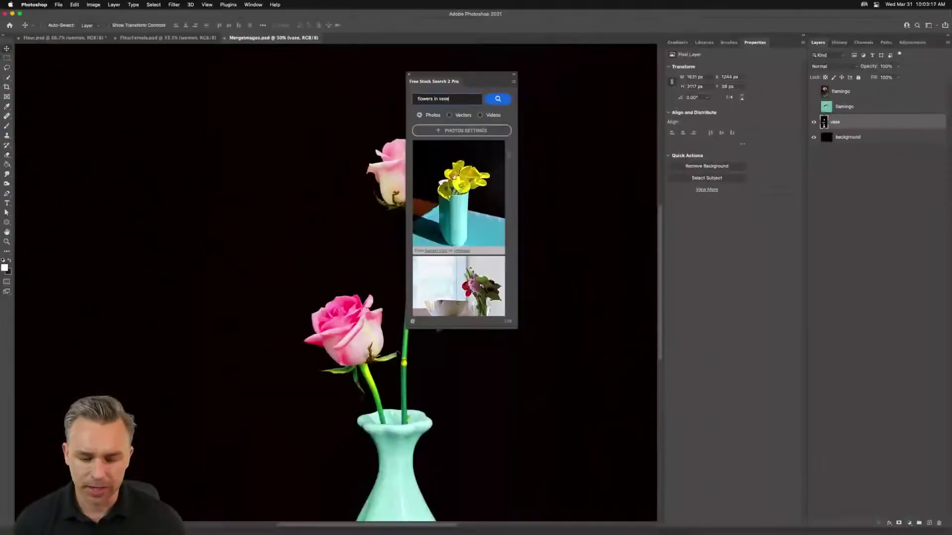
scroll(483, 163, "up", 1)
left_click(497, 159)
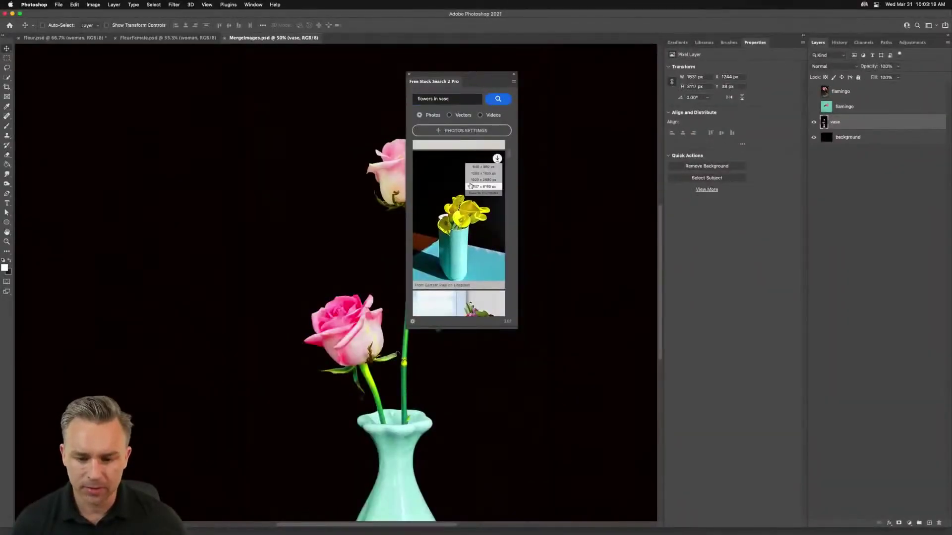
left_click(471, 187)
left_click_drag(479, 83, 762, 46)
Step: Search the stock photos for "small bird" and open the teal and orange kingfisher photo at its largest size, 4844 px wide
left_click(750, 62)
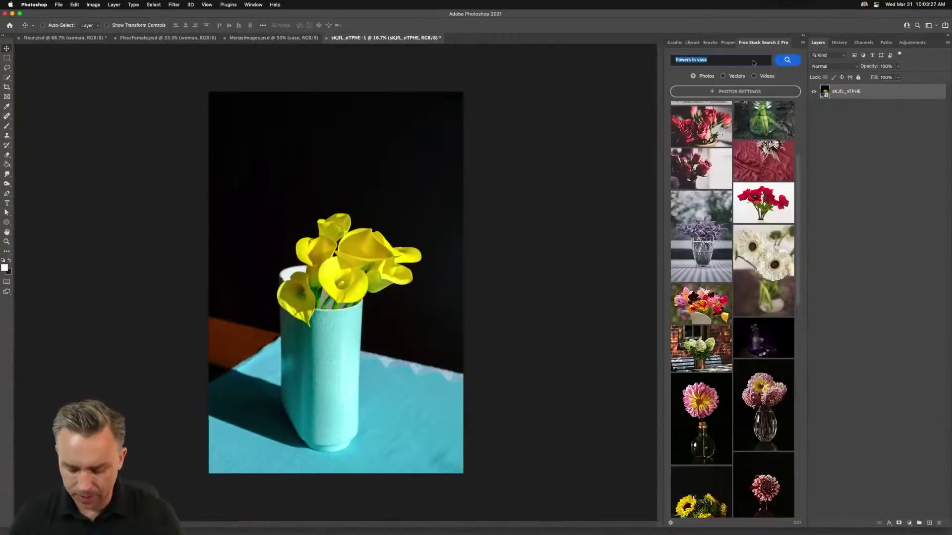
type("small bird")
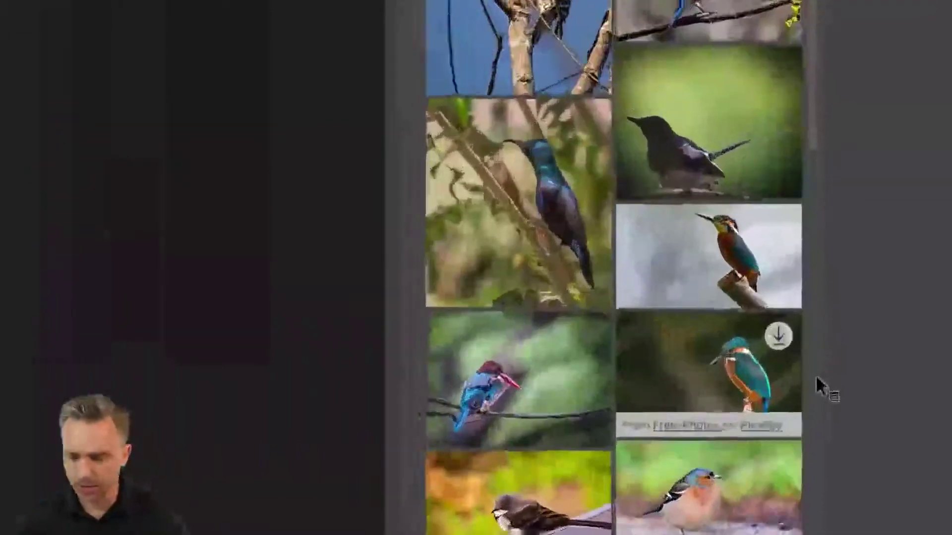
left_click(791, 354)
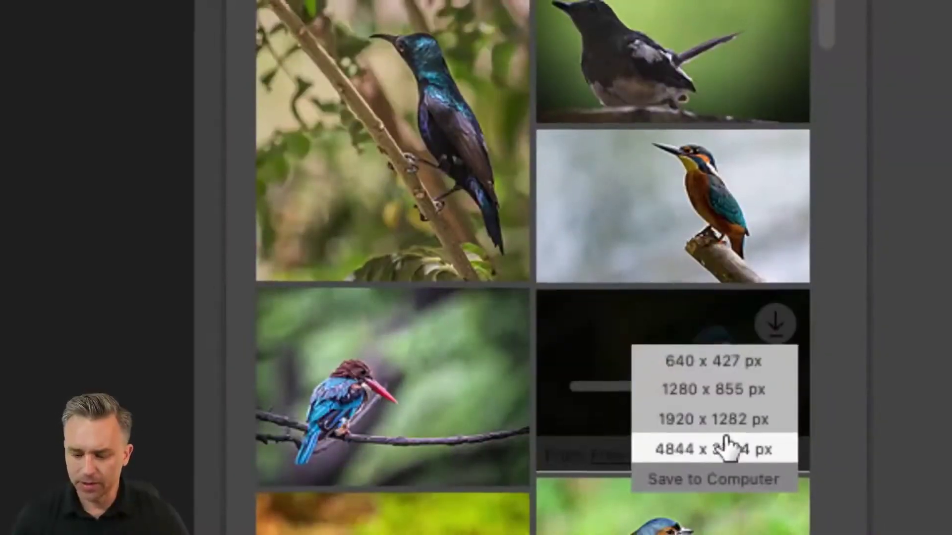
left_click(729, 445)
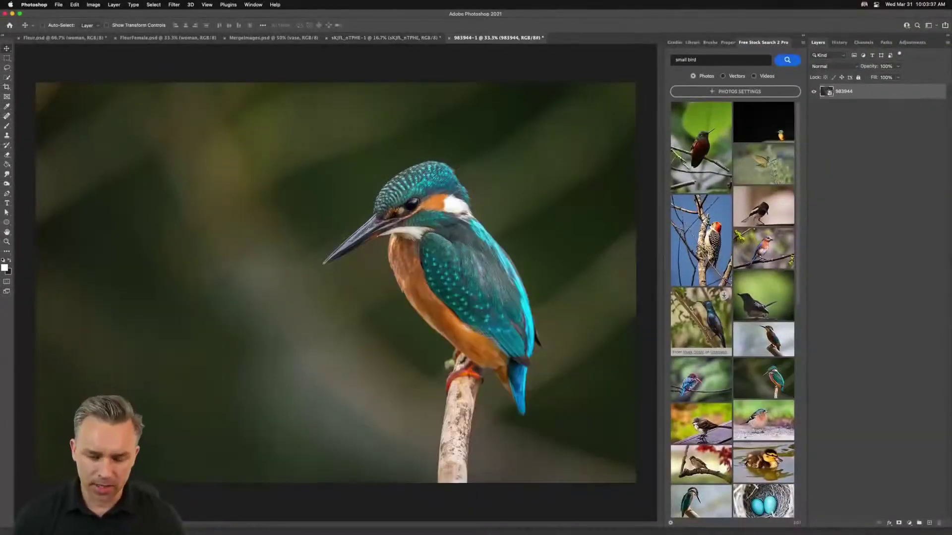
Step: Return to the MergeImages.psd document and collapse the panel group holding the stock search plugin
left_click_drag(361, 63, 364, 278)
left_click_drag(477, 50, 259, 39)
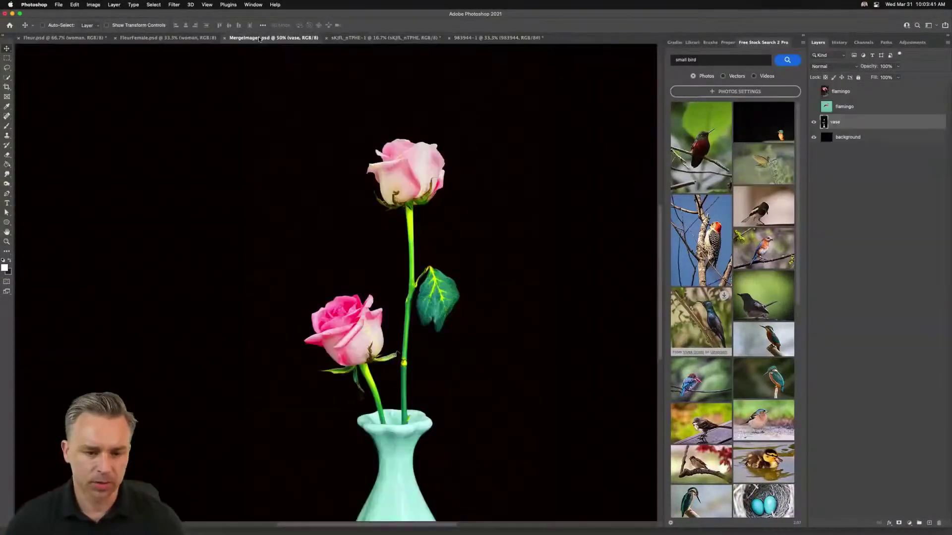
key("super+plus")
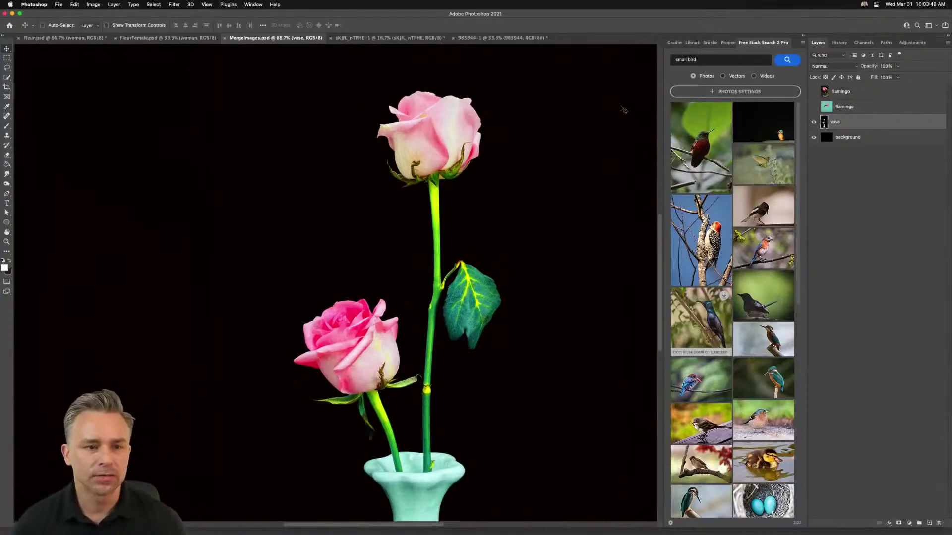
left_click(801, 35)
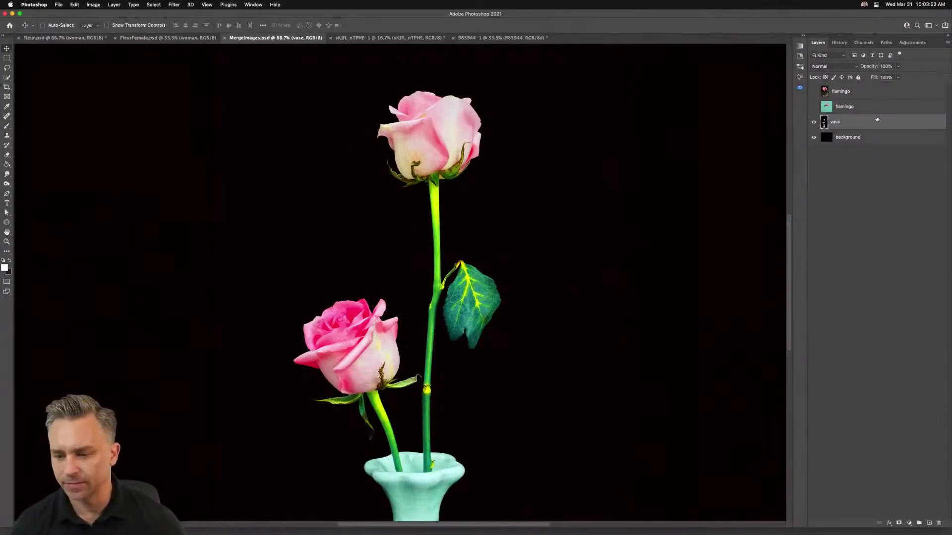
Step: Hide the background layer in MergeImages.psd, leaving the vase layer displayed
left_click(814, 138)
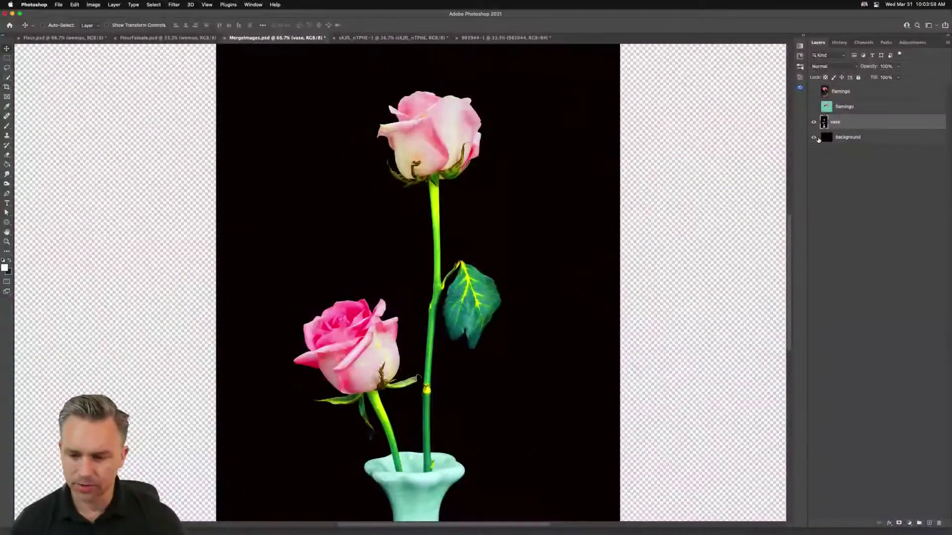
left_click(818, 139)
left_click(818, 140)
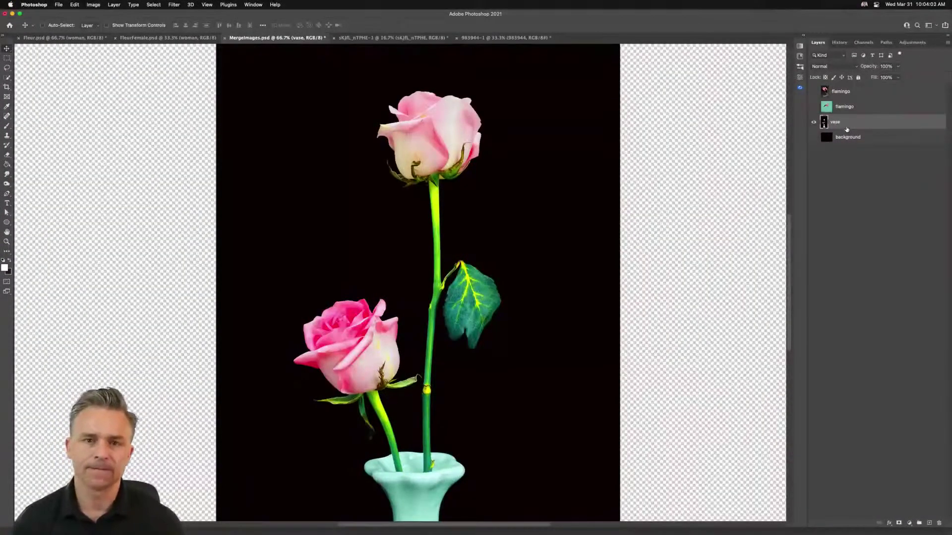
Step: Cut the roses and vase out of their black backdrop on the vase layer with the Remove Background quick action
left_click(804, 37)
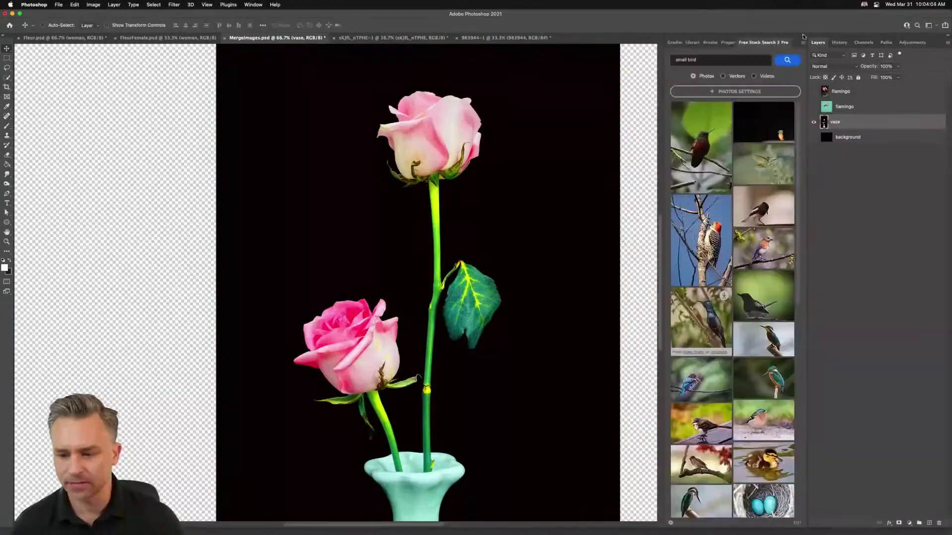
left_click(725, 42)
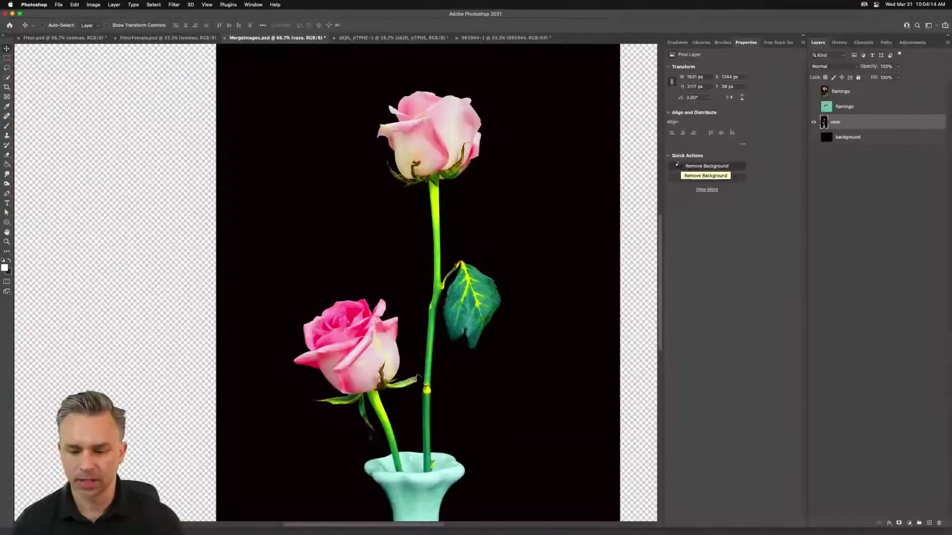
left_click(677, 165)
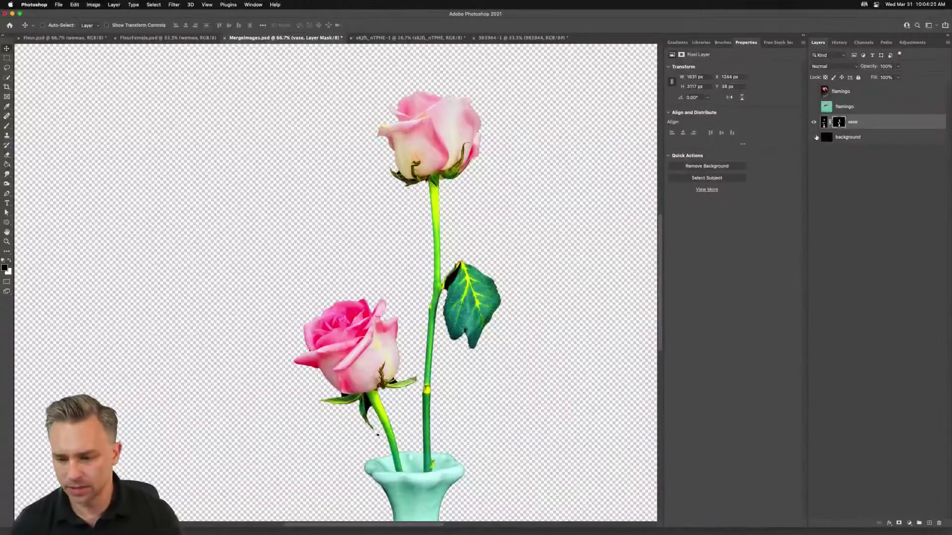
Step: Add a new empty layer directly above the hidden background layer and below the vase layer
left_click(837, 138)
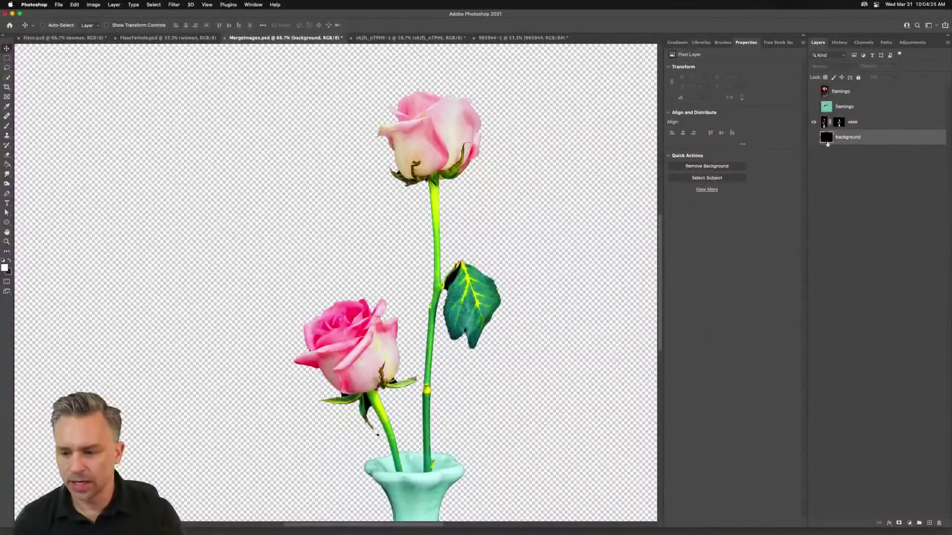
left_click(814, 138)
left_click(814, 138)
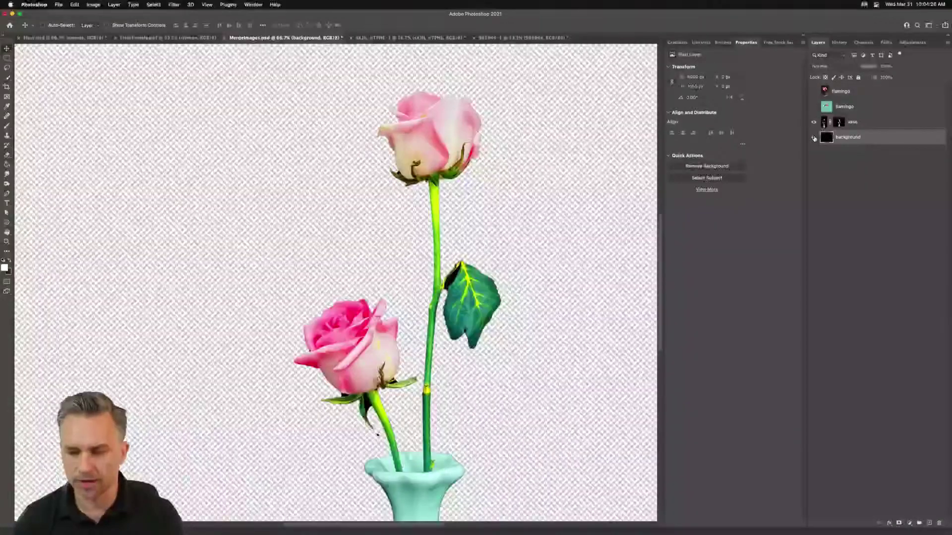
left_click(814, 137)
left_click(814, 137)
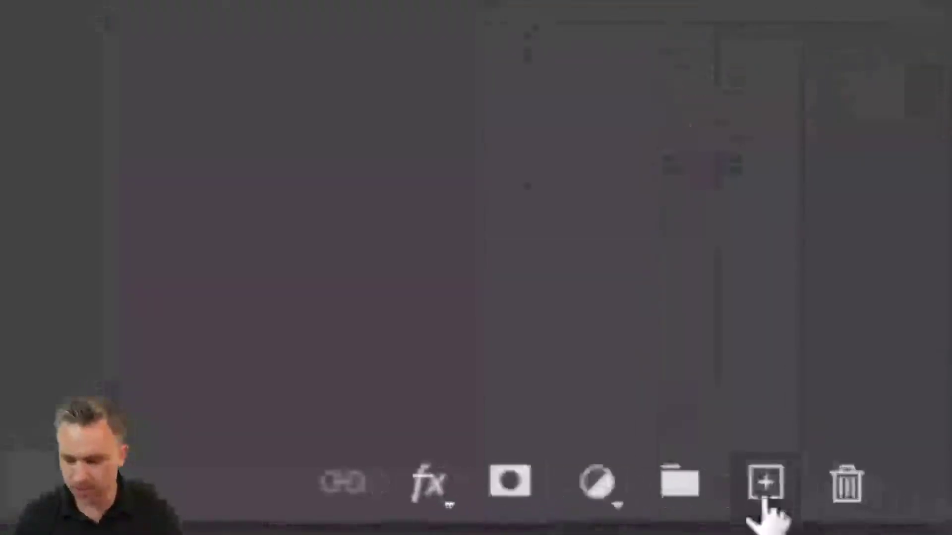
left_click(765, 486)
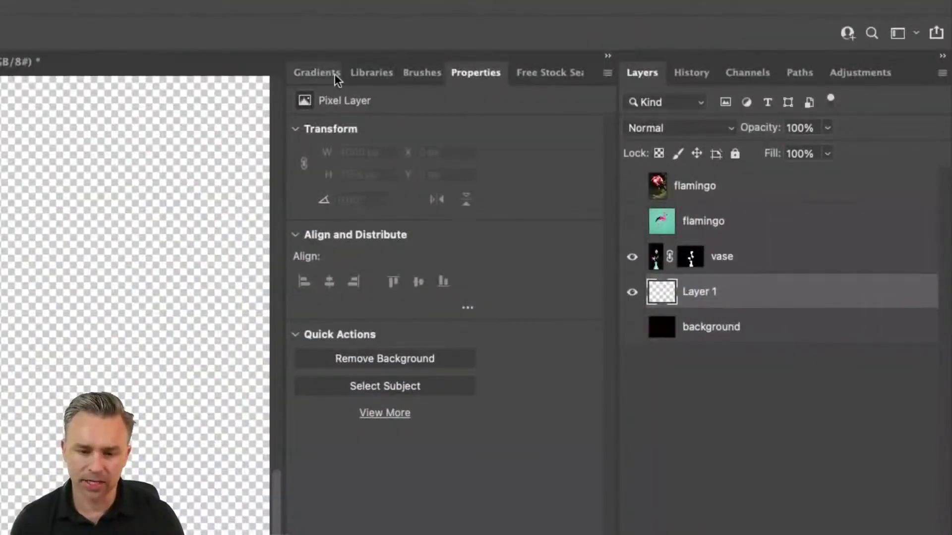
Step: Fill the new layer with the gradient preset that runs from pink through yellow to light blue
left_click(336, 80)
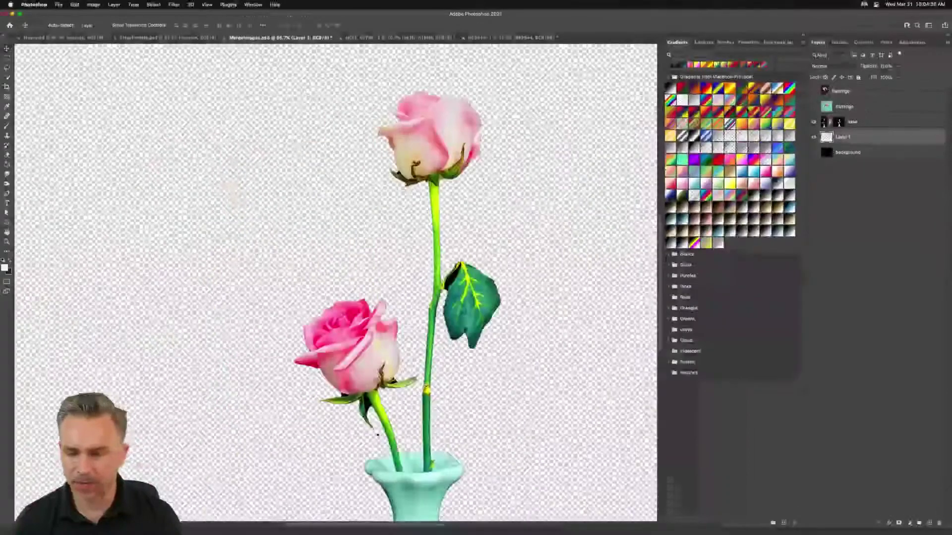
left_click(776, 161)
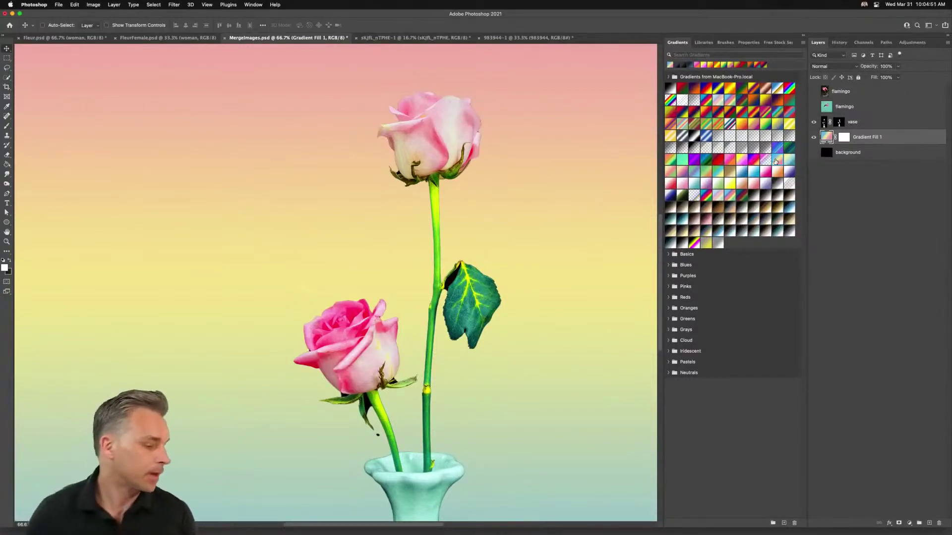
mouse_move(530, 199)
left_mouse_down()
mouse_move(431, 221)
mouse_move(508, 192)
mouse_move(523, 203)
left_mouse_up()
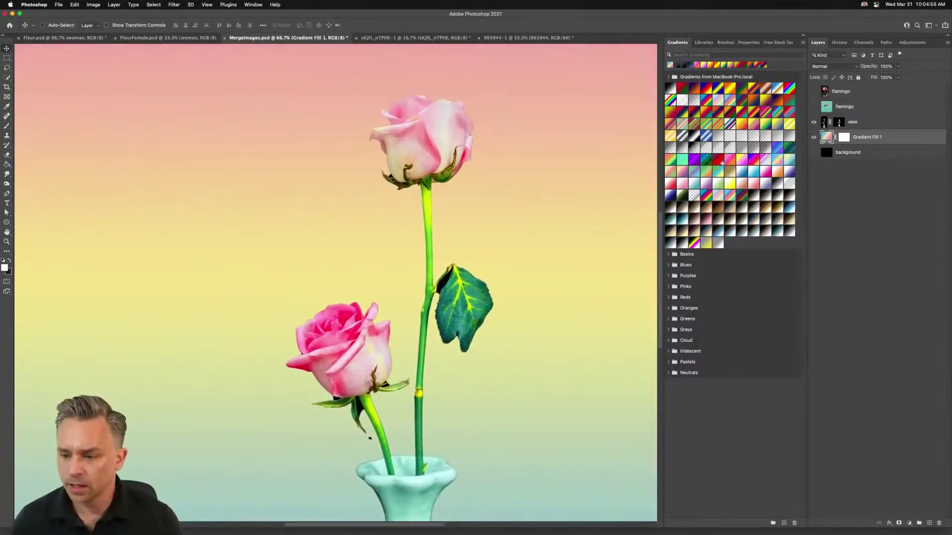
Step: Show the flamingo layer with the turquoise background, directly above the vase layer, and make it the active layer
left_click(852, 126)
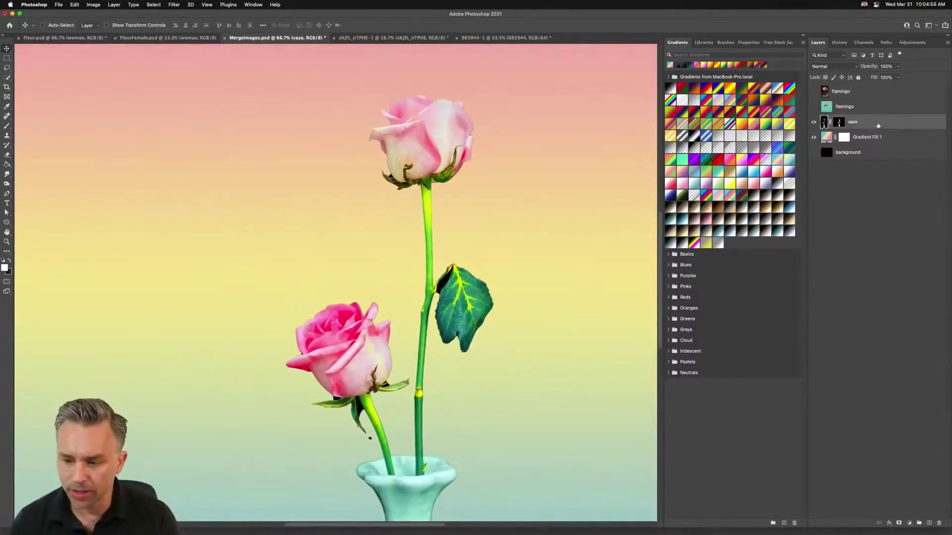
left_click(813, 107)
left_click(813, 108)
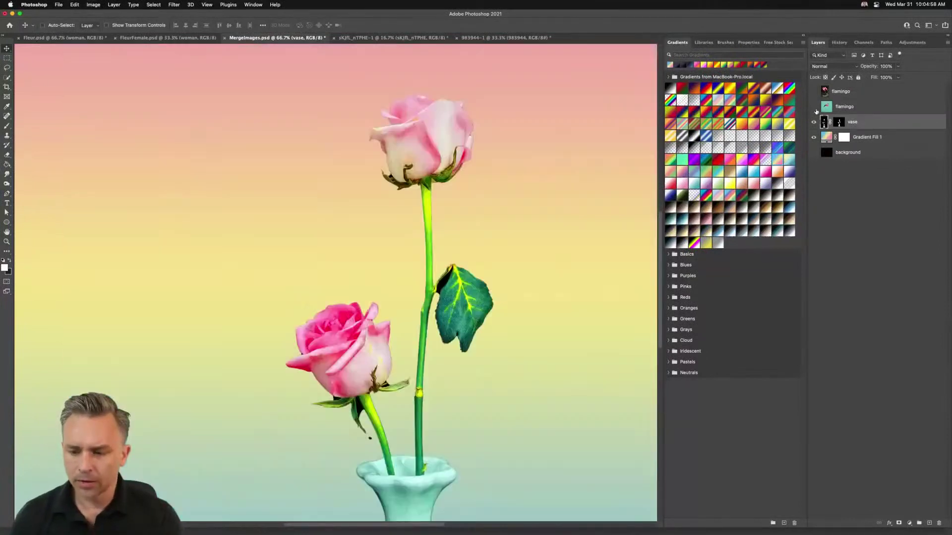
left_click(813, 108)
left_click(847, 107)
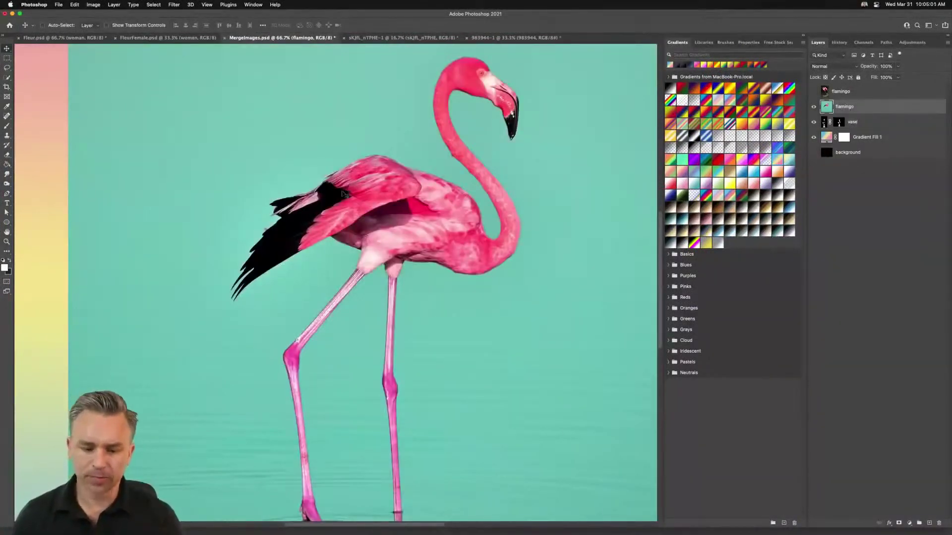
Step: Select the whole flamingo with the Object Selection tool in Lasso mode
key("super+minus")
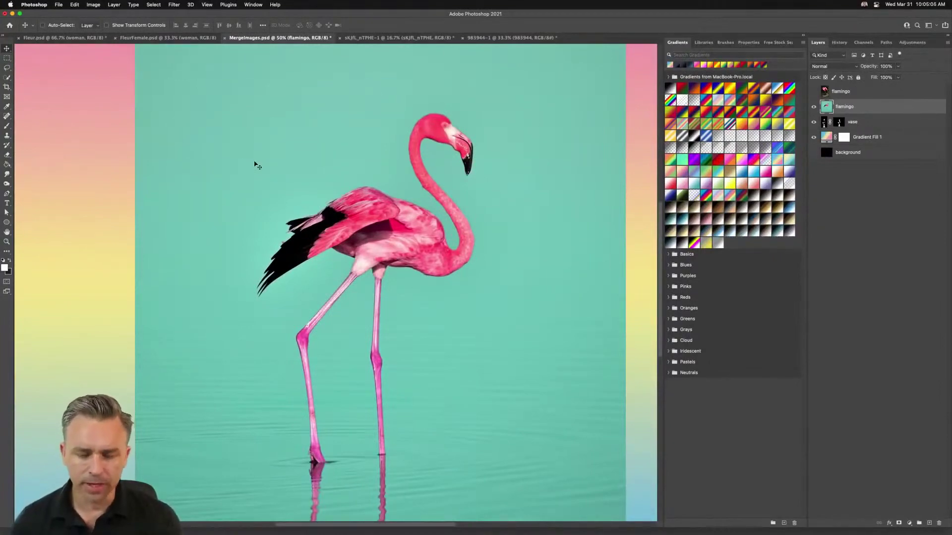
left_click(7, 78)
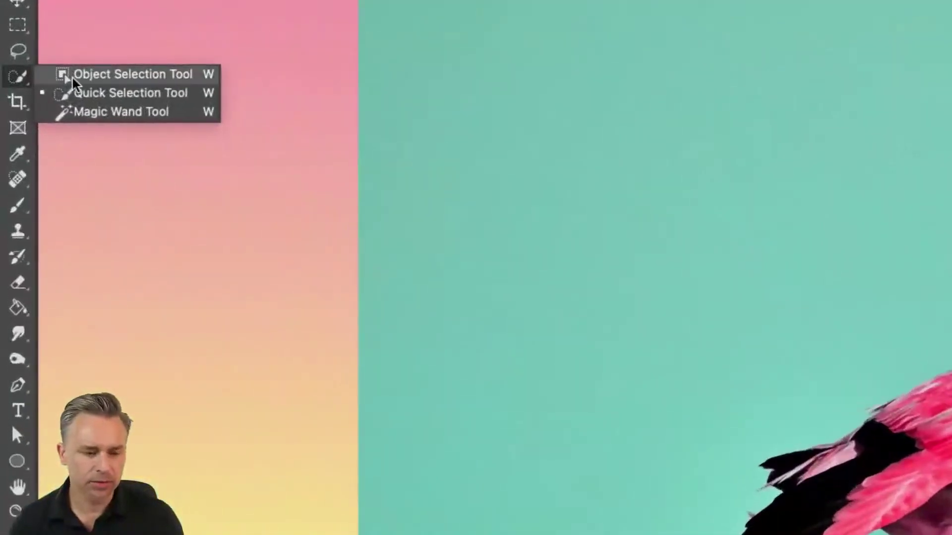
left_click(72, 77)
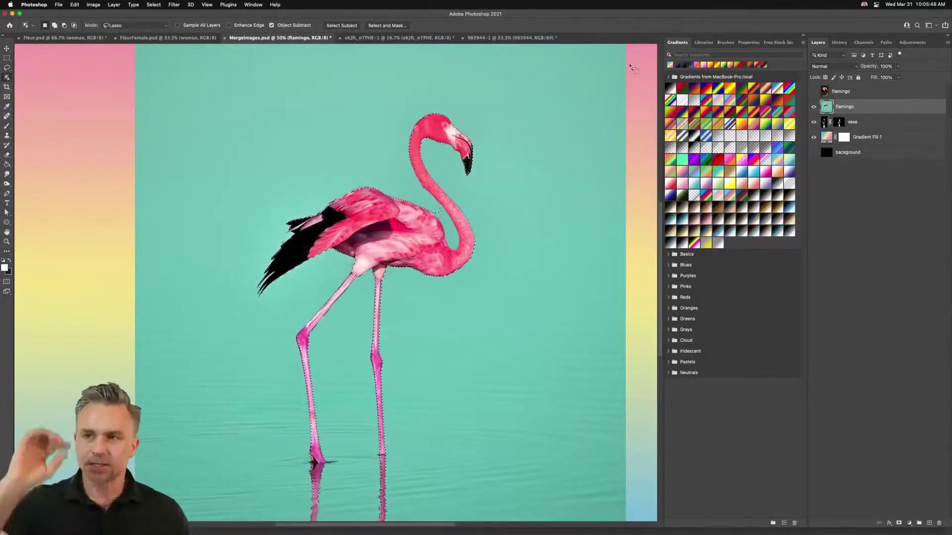
Step: Examine the selection outline up close along the flamingo's back and in the gap beside its neck
key("super+equal")
key("super+equal")
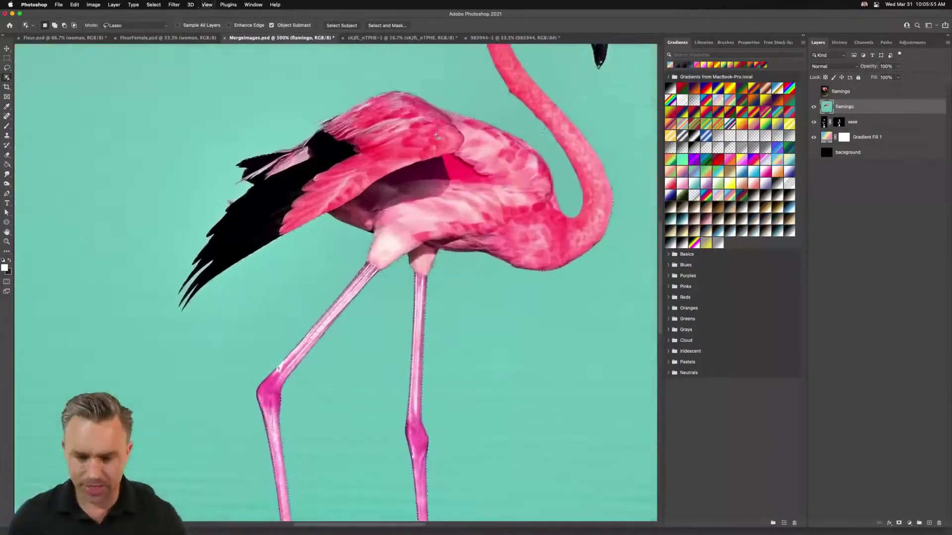
left_click_drag(447, 144, 387, 225)
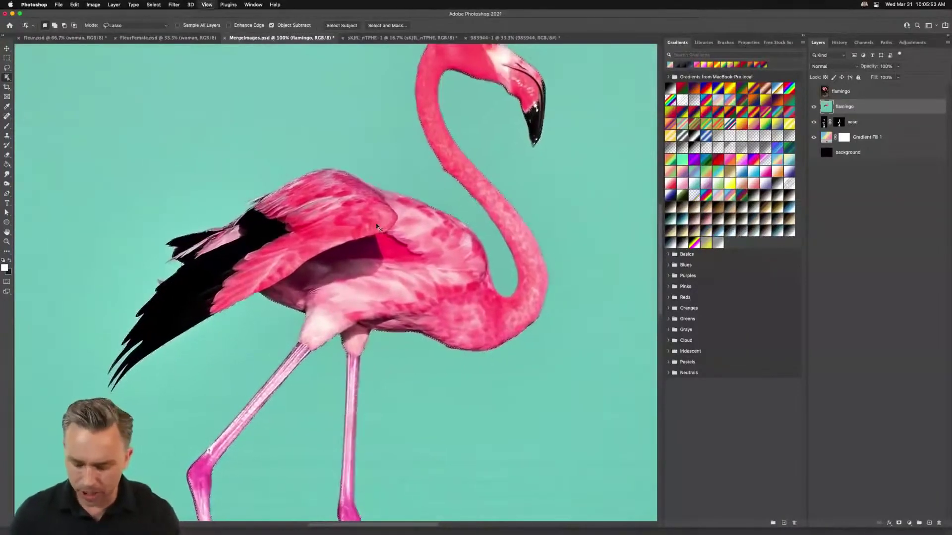
key("super+equal")
left_click_drag(446, 225, 264, 265)
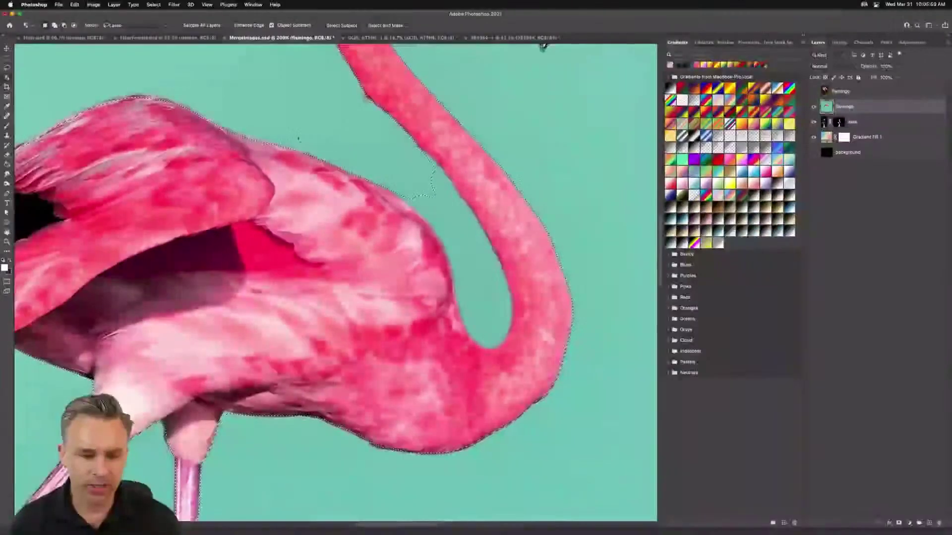
left_click(7, 77)
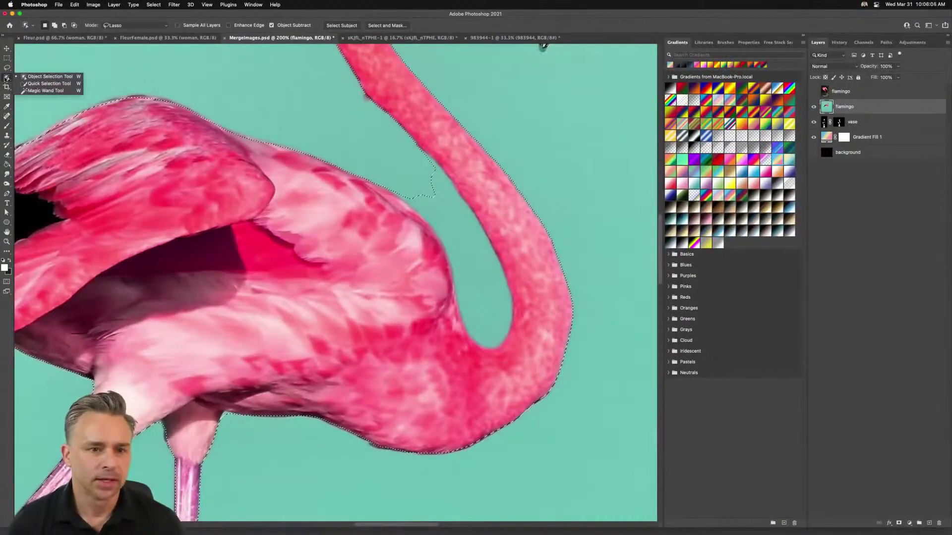
left_click(4, 78)
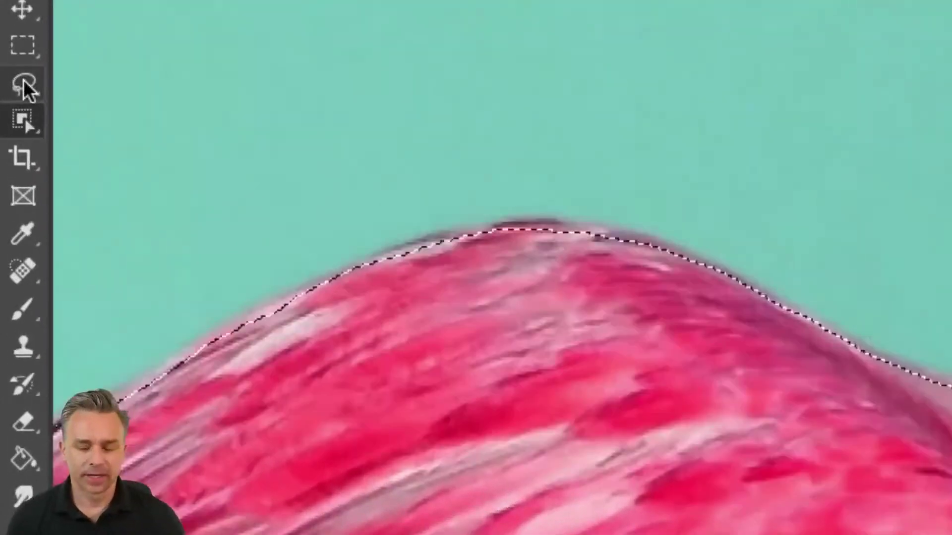
Step: With the Lasso tool, add a small patch of the gap beside the neck to the selection and subtract the gap's upper part
left_click(20, 88)
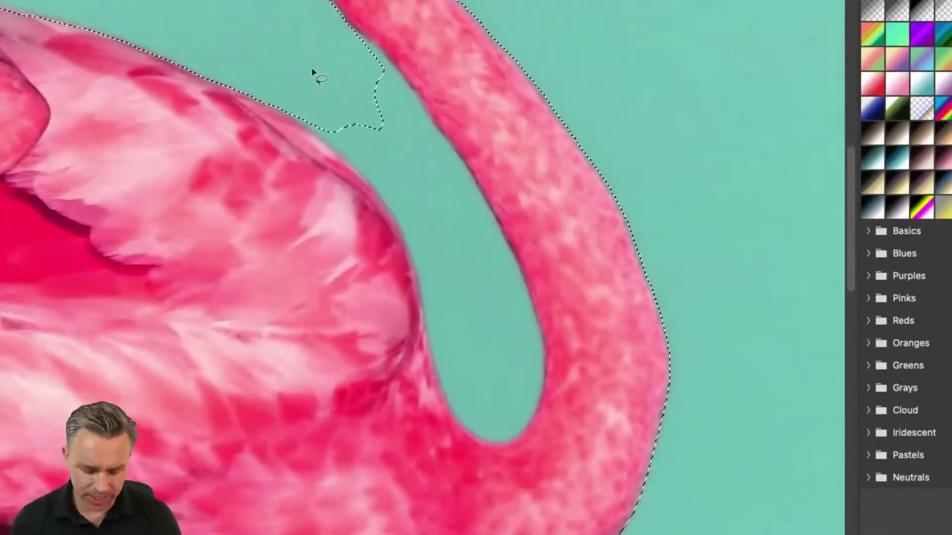
scroll(312, 73, "up", 20)
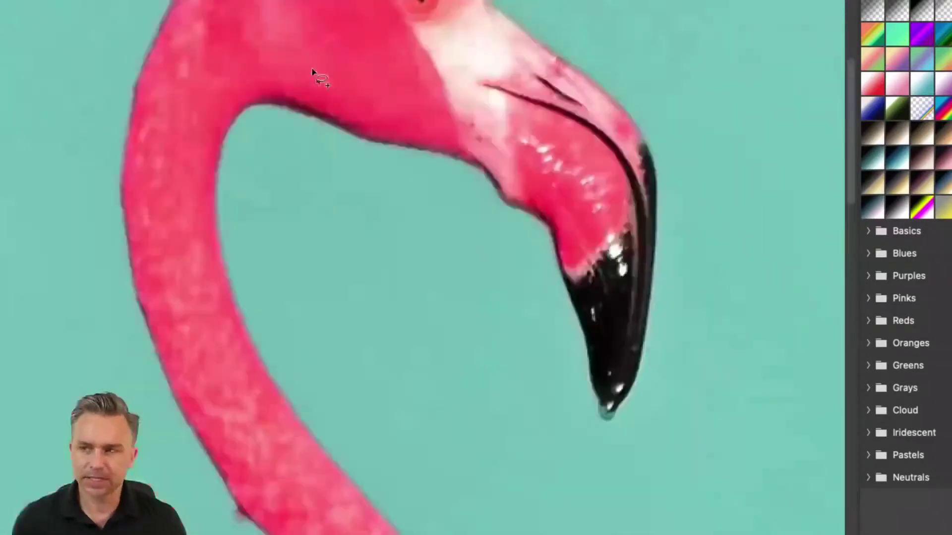
scroll(312, 73, "down", 20)
scroll(313, 73, "down", 10)
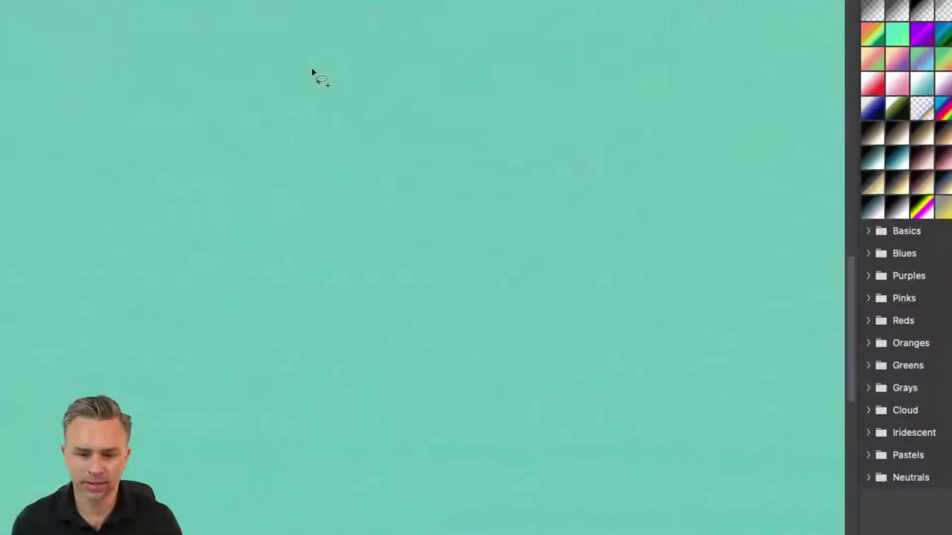
scroll(312, 73, "up", 15)
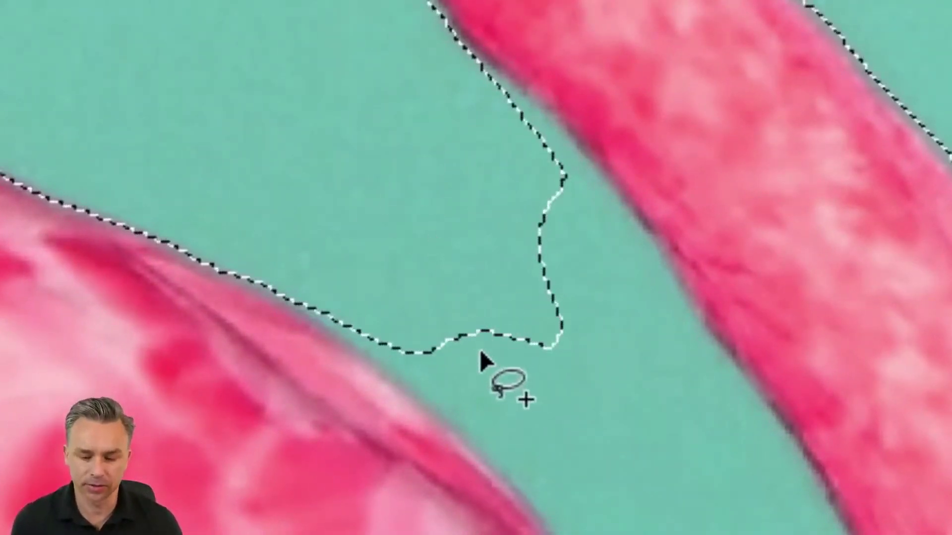
mouse_move(474, 352)
left_mouse_down()
mouse_move(619, 309)
mouse_move(610, 378)
left_mouse_up()
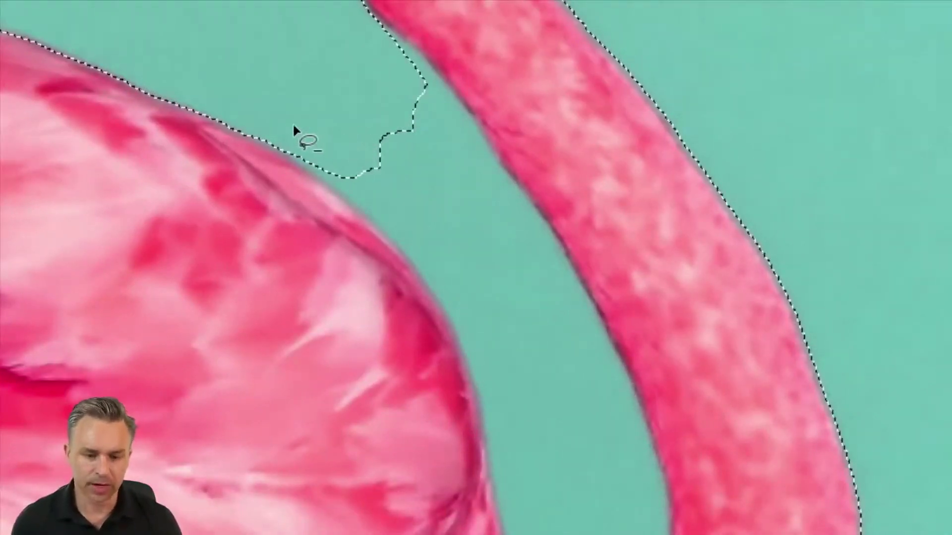
left_click_drag(283, 141, 345, 197)
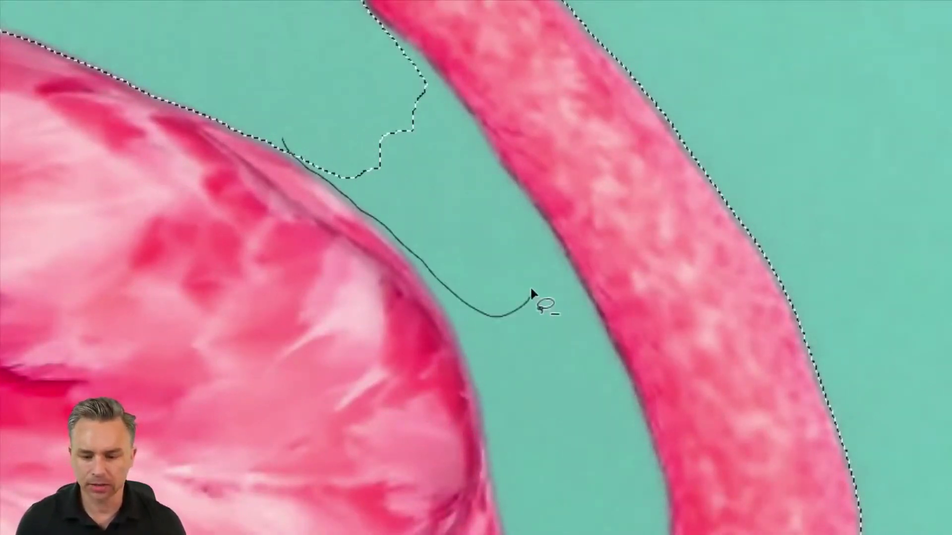
left_click_drag(335, 121, 337, 120)
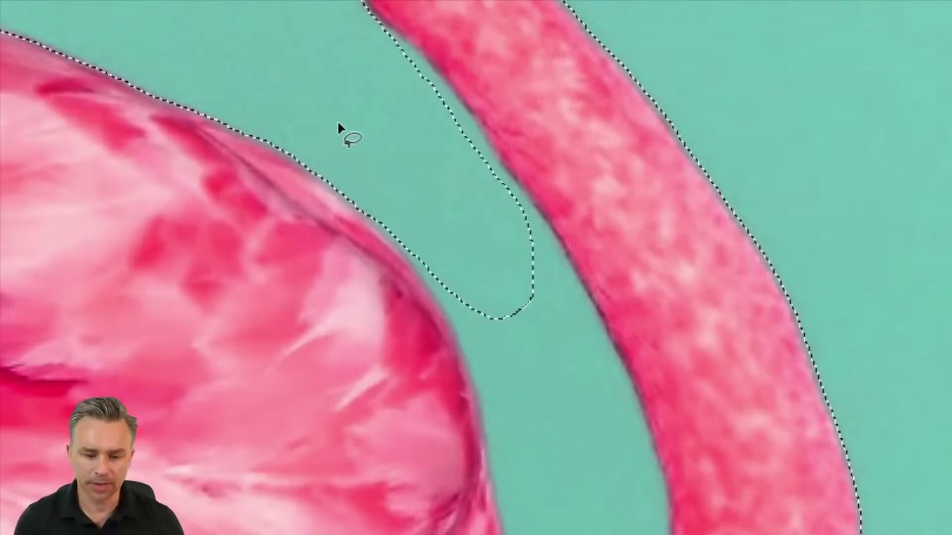
scroll(471, 235, "up", 10)
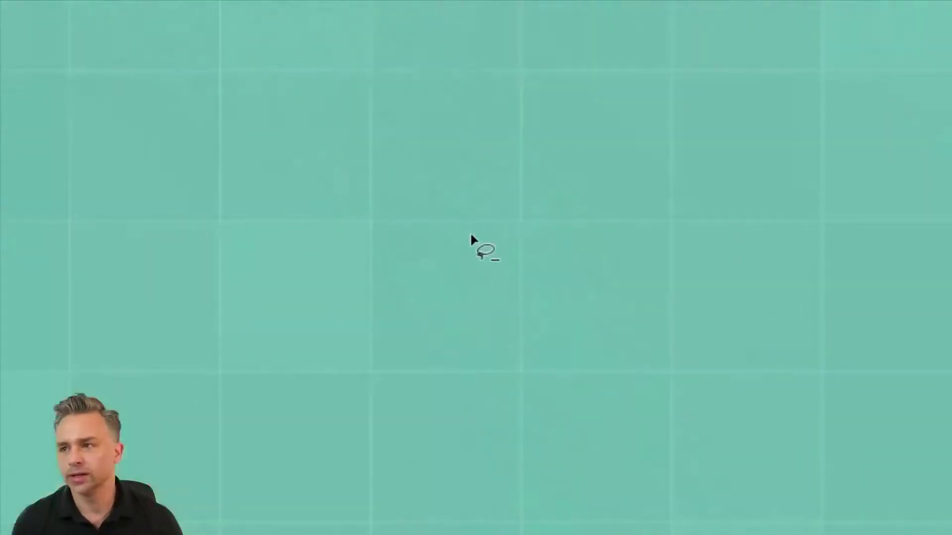
scroll(471, 235, "down", 10)
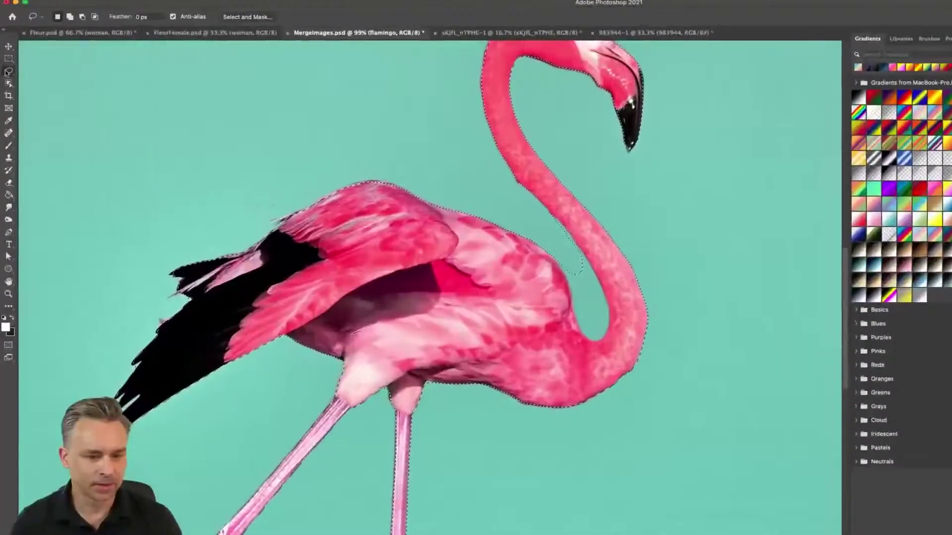
Step: Subtract the rest of the turquoise gap between the flamingo's neck and body from the selection with the Quick Selection tool
left_click(3, 70)
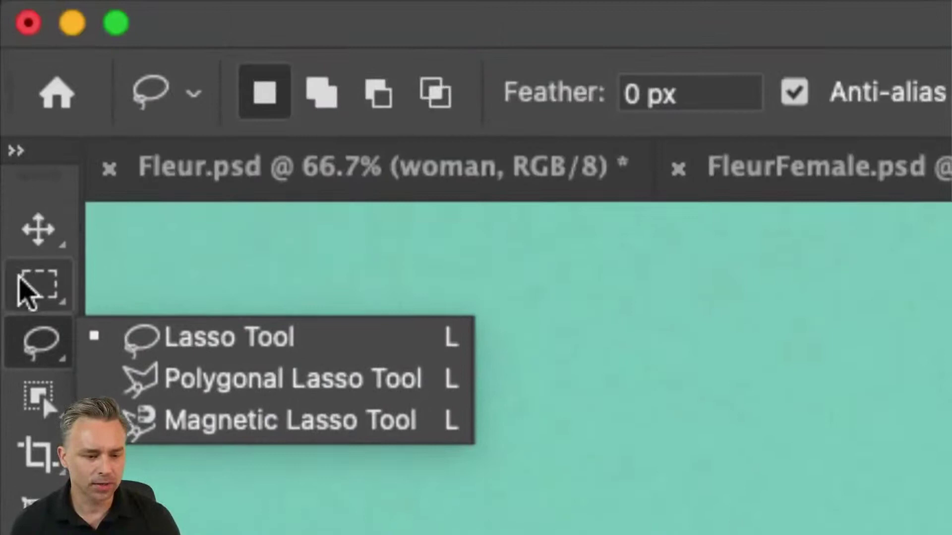
left_click(20, 280)
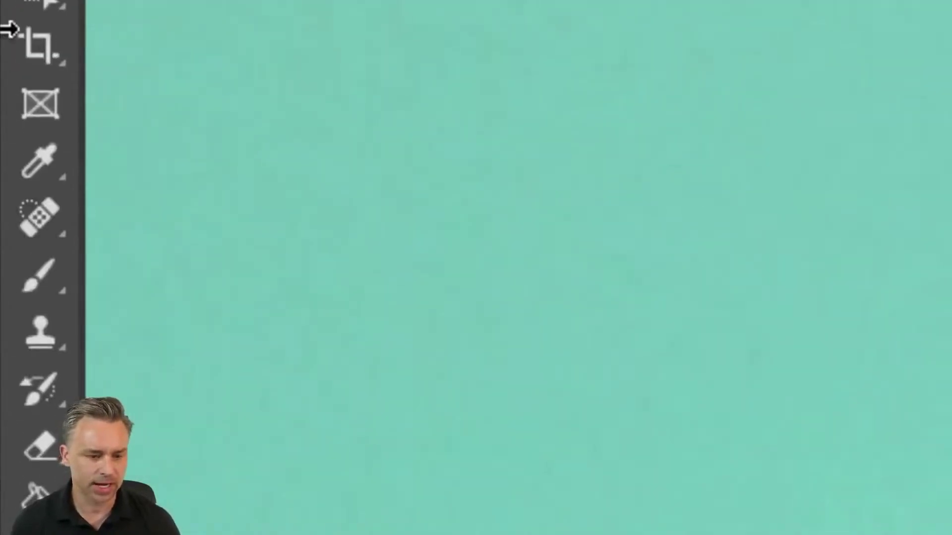
left_click(35, 249)
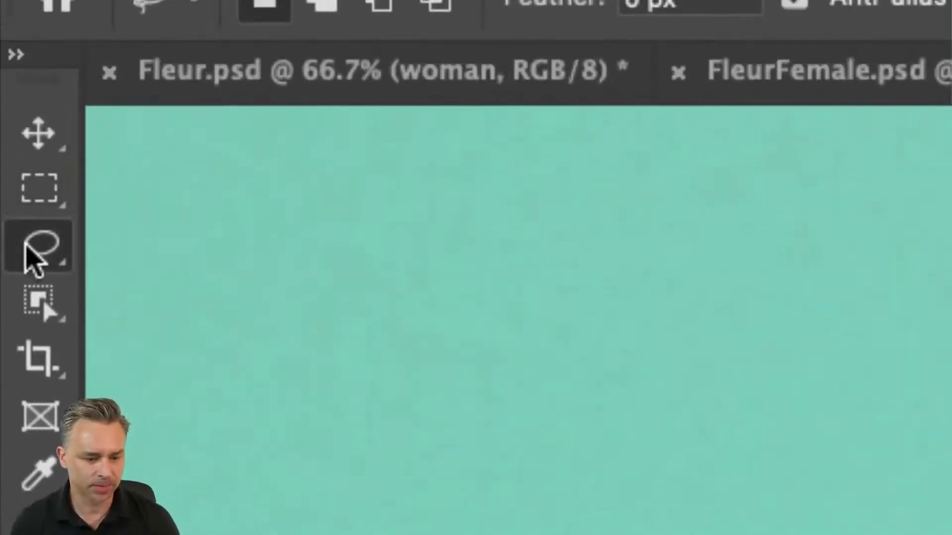
left_click(38, 299)
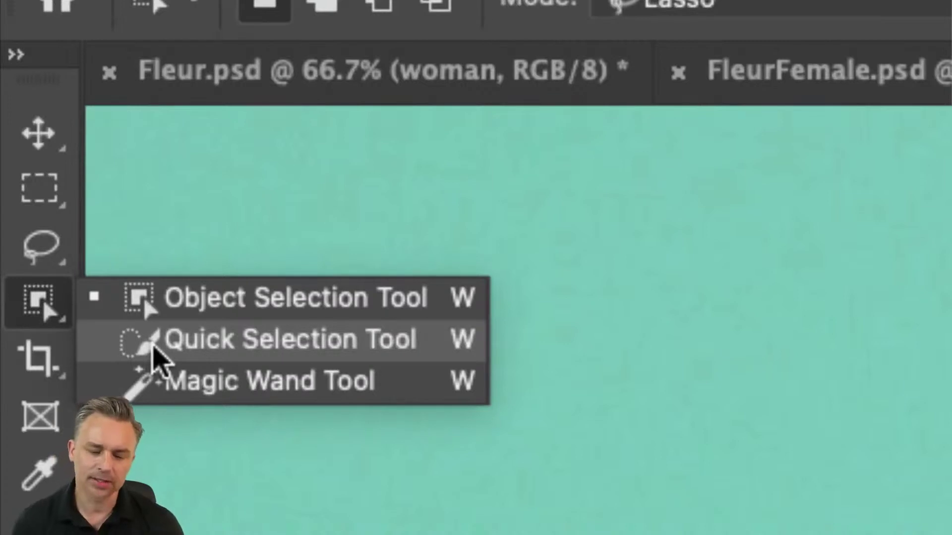
left_click(153, 347)
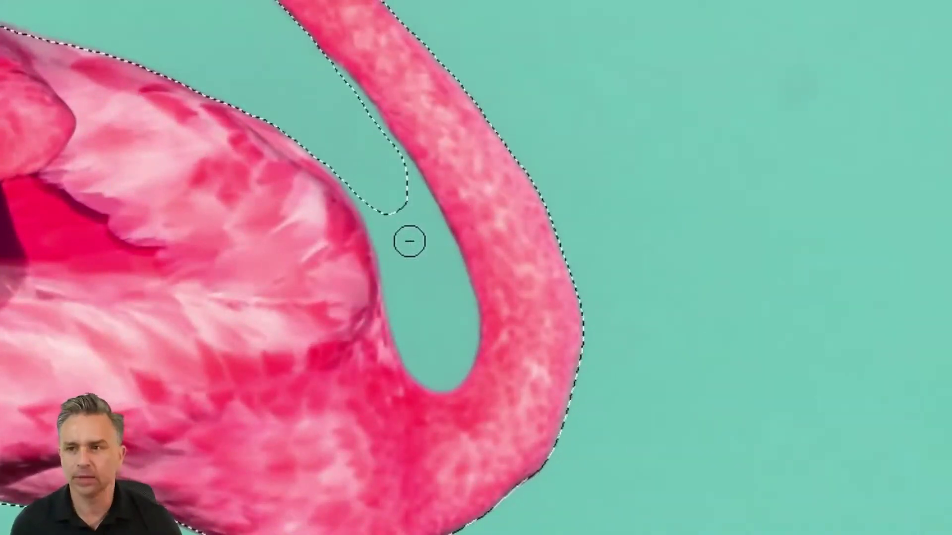
left_click_drag(397, 213, 420, 286)
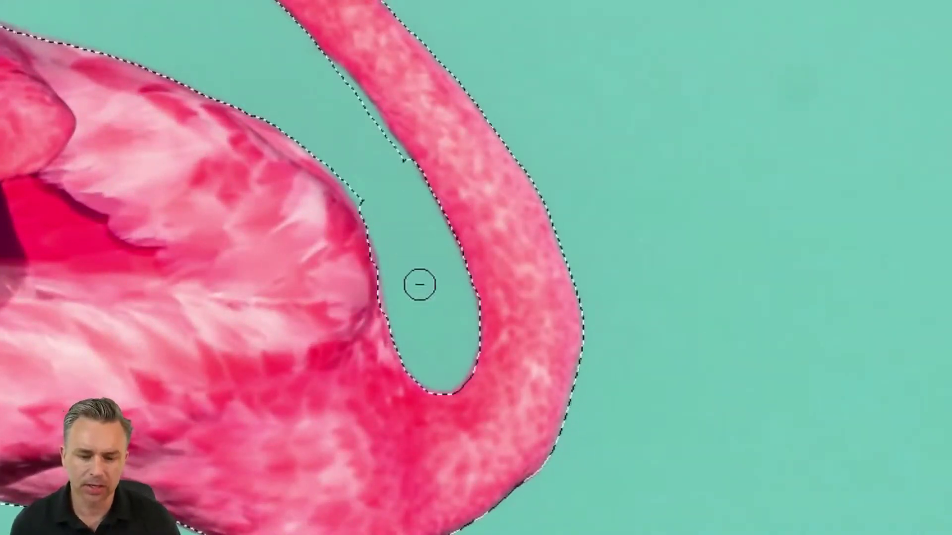
mouse_move(385, 161)
left_mouse_down()
mouse_move(366, 170)
mouse_move(333, 128)
mouse_move(348, 110)
mouse_move(332, 89)
mouse_move(296, 89)
mouse_move(295, 117)
left_mouse_up()
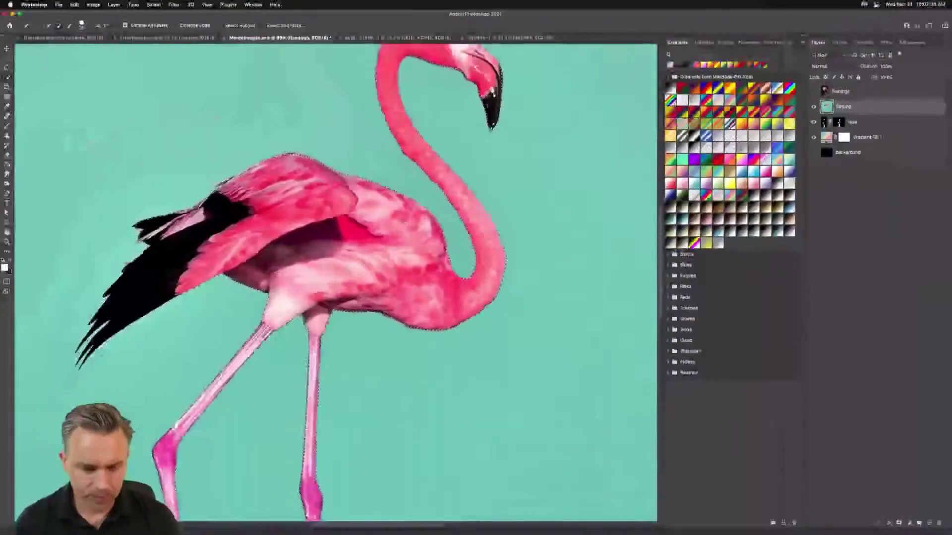
Step: Subtract the legs' reflections below the waterline from the flamingo selection with the Lasso tool
scroll(250, 367, "down", 10)
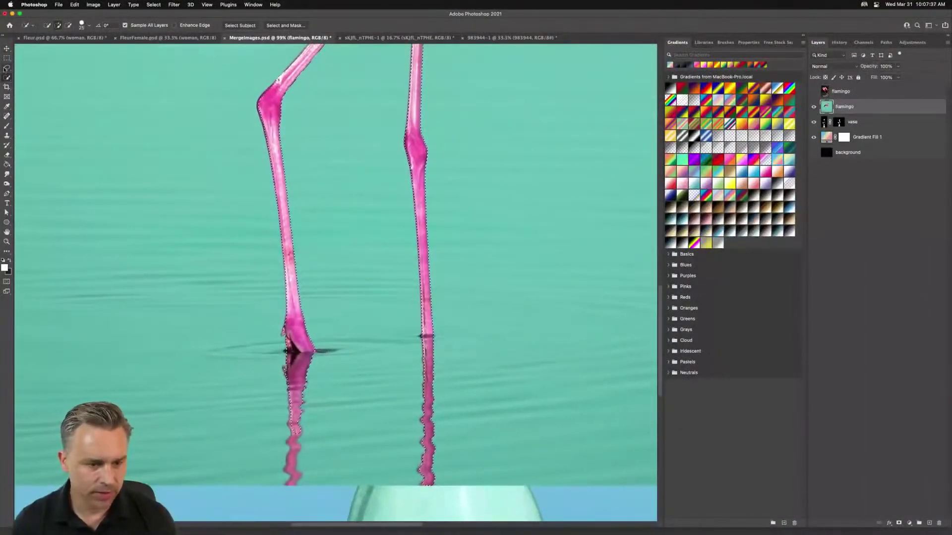
key("l")
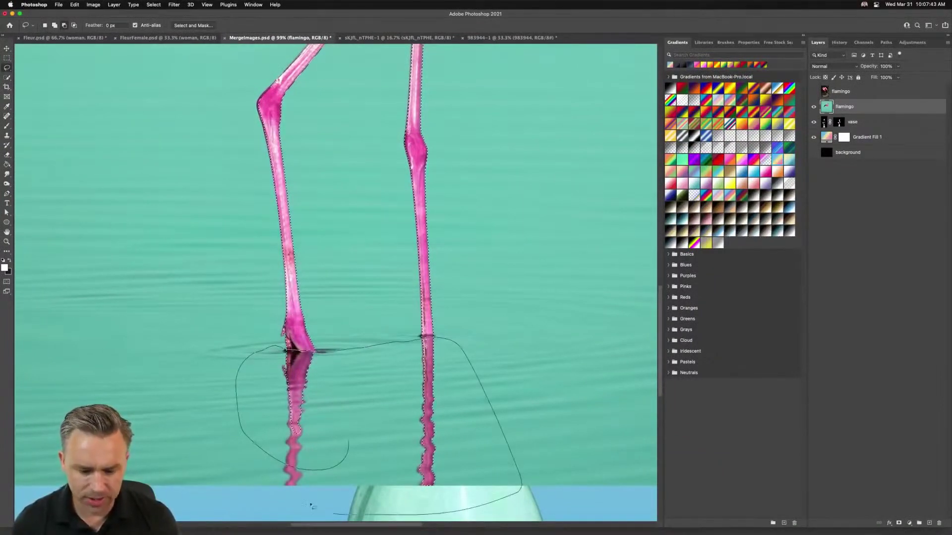
left_click_drag(312, 505, 250, 432)
scroll(318, 178, "up", 10)
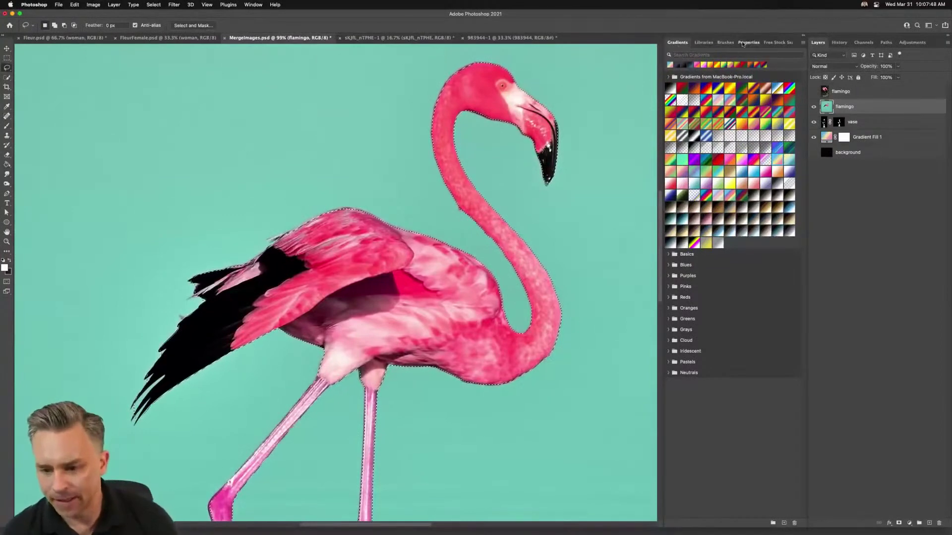
Step: Float the Layers panel beside the flamingo and add a layer mask to the flamingo layer from the selection
left_click(748, 42)
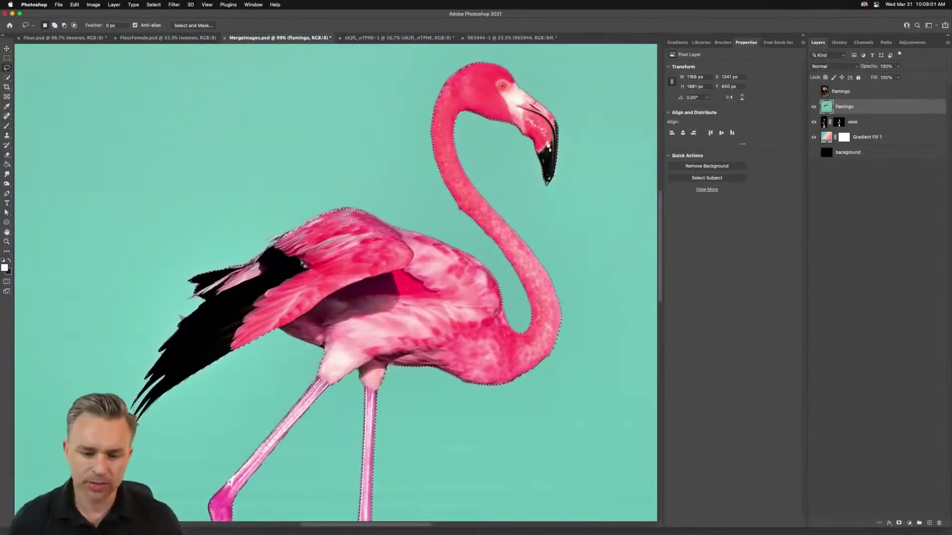
left_click(802, 36)
left_click_drag(593, 48, 597, 186)
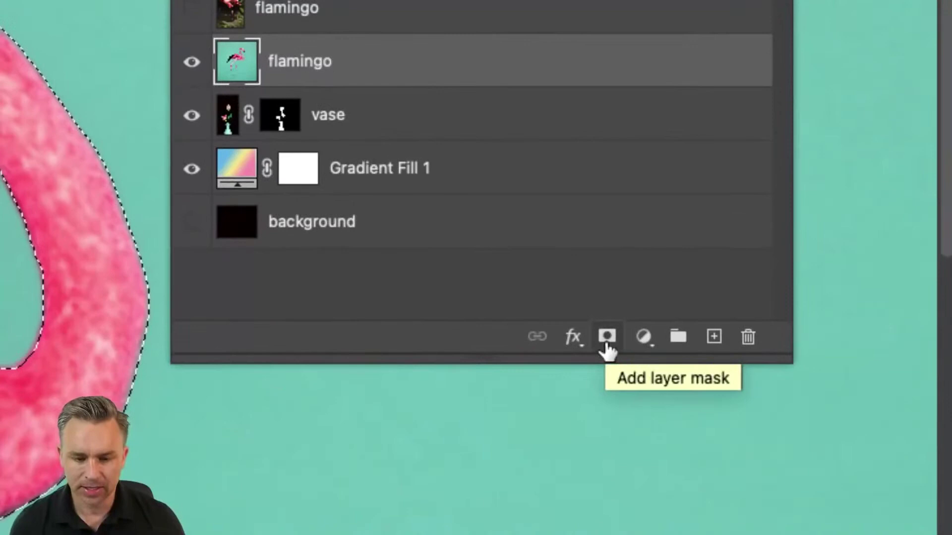
left_click(607, 343)
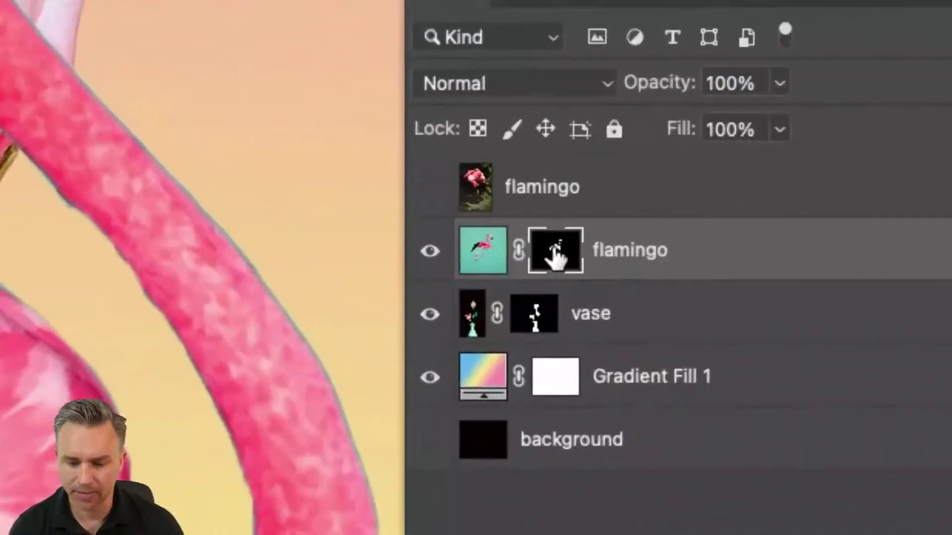
Step: Switch between the flamingo layer's image and its layer mask, ending with the mask active
left_click(491, 254)
left_click(555, 254)
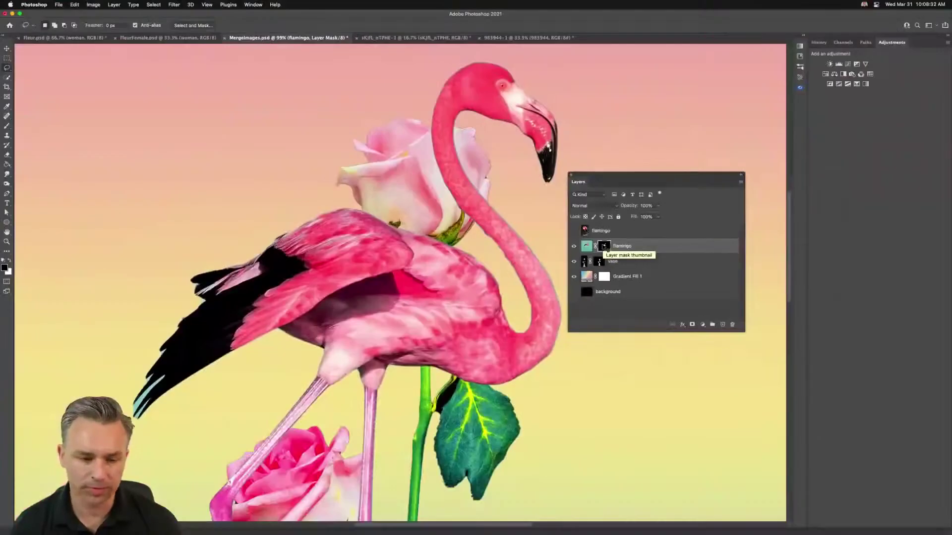
left_click(585, 250)
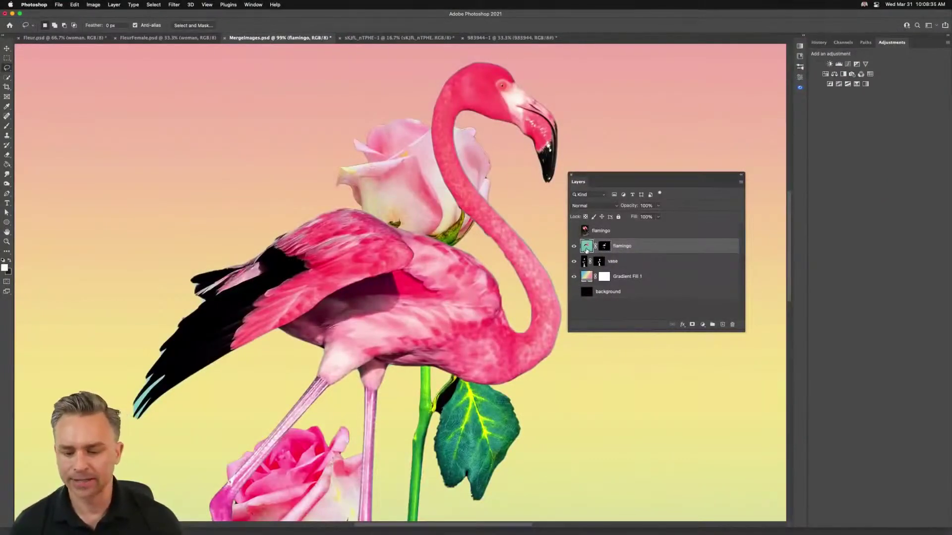
left_click(605, 247)
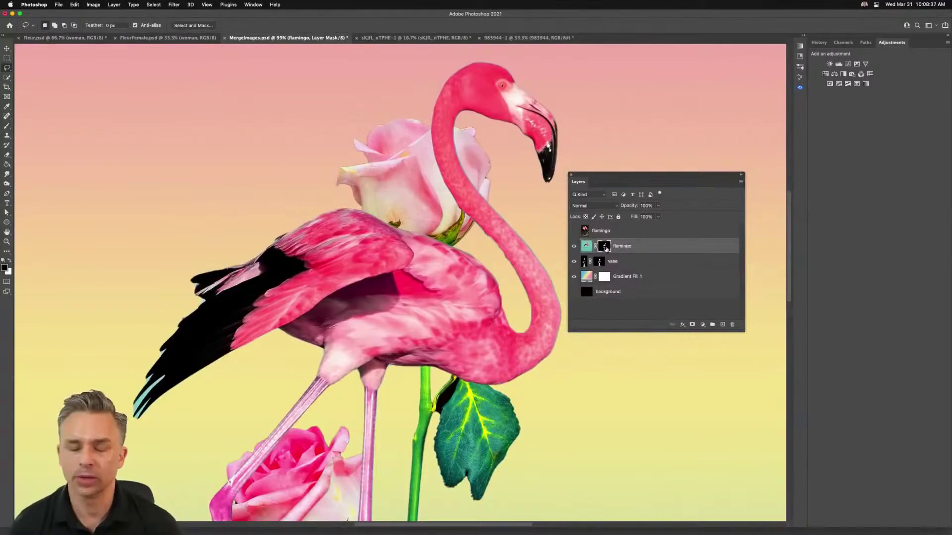
Step: Hide the vase layer and set up a Hard Round brush at 100% flow for painting on the flamingo mask
scroll(360, 395, "down", 10)
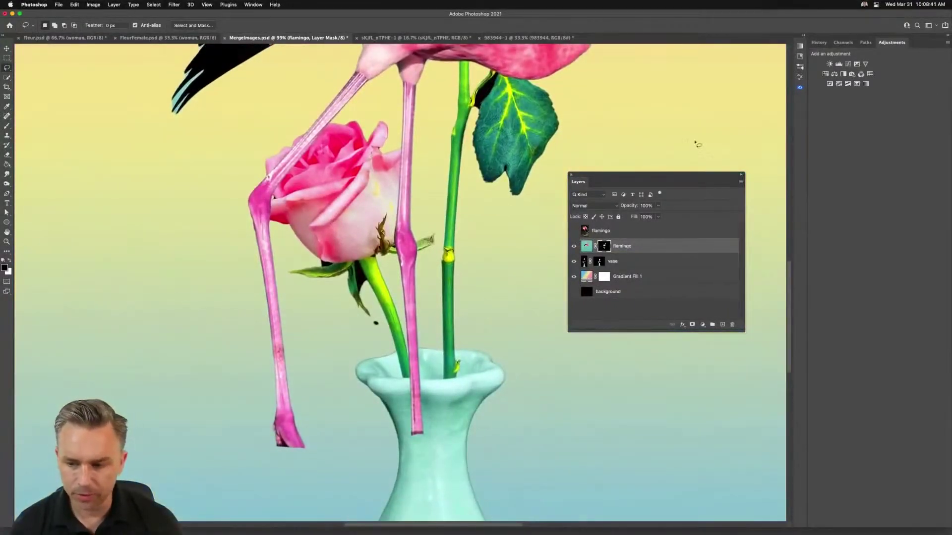
left_click(574, 262)
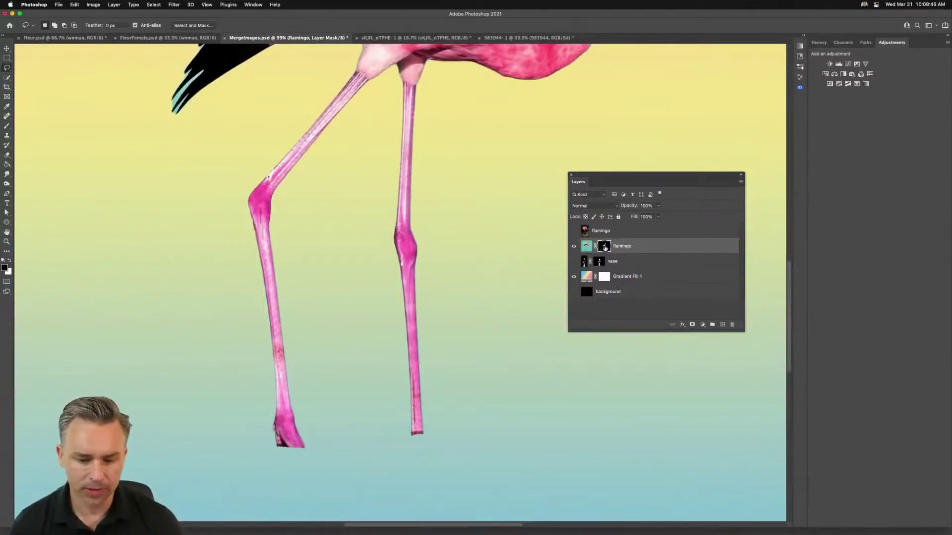
left_click(6, 126)
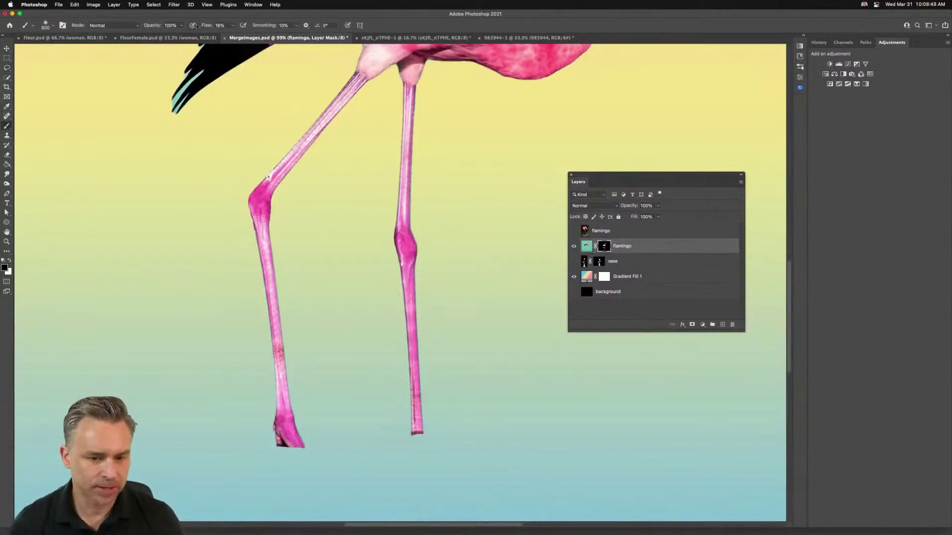
key("shift+0")
left_click(53, 26)
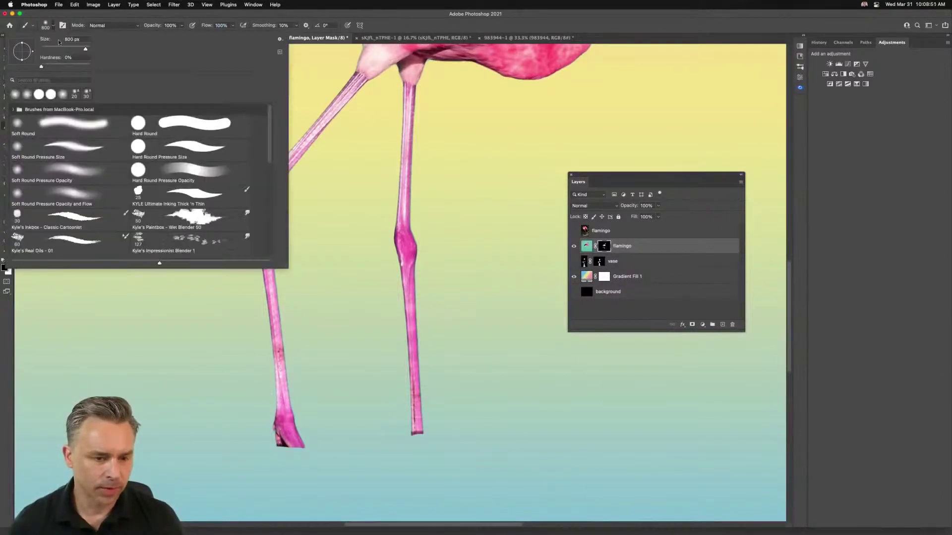
double_click(163, 128)
Step: Paint black over both flamingo legs on the layer mask with a 175 px brush, leaving only short stubs at the body
key("bracketleft")
key("bracketleft")
key("bracketleft")
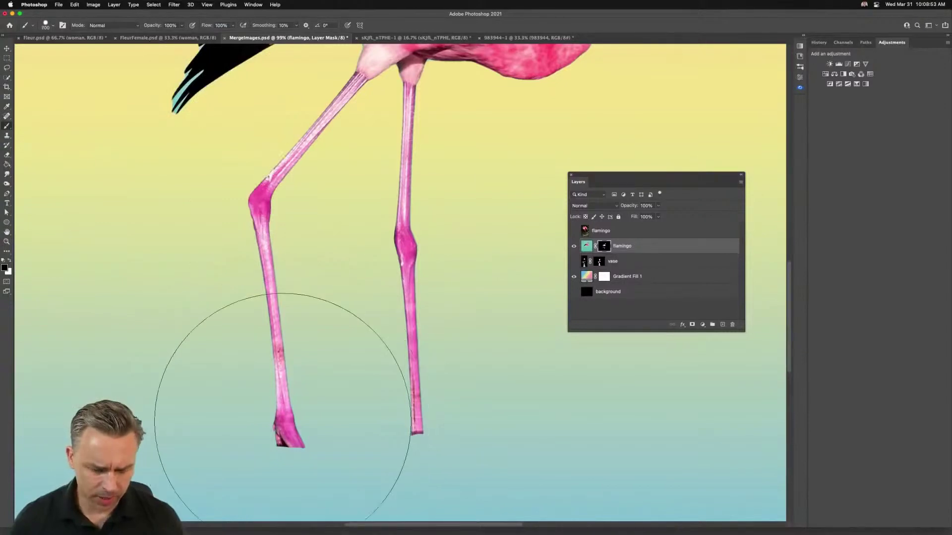
key("bracketleft")
key("bracketleft")
key("bracketleft")
key("bracketleft")
key("bracketleft")
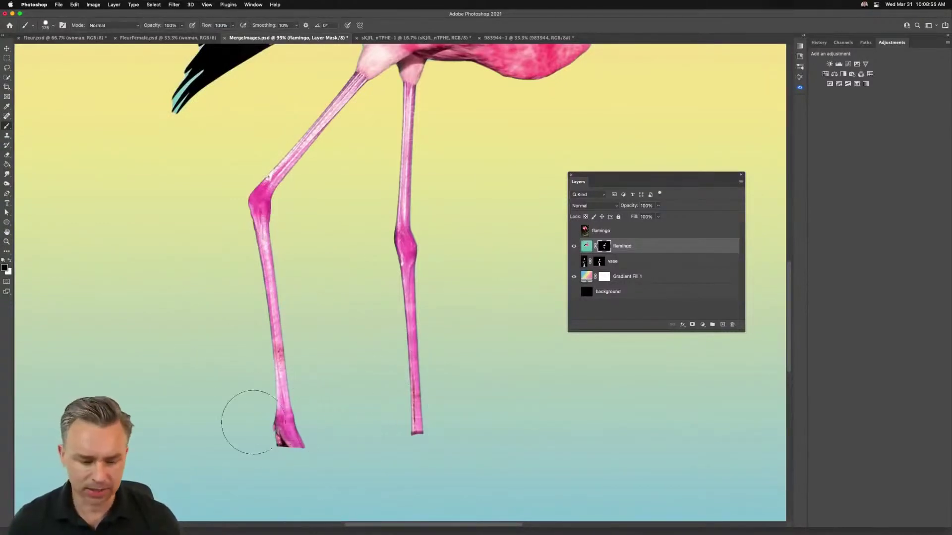
mouse_move(285, 433)
left_mouse_down()
mouse_move(304, 414)
mouse_move(431, 401)
mouse_move(344, 327)
mouse_move(263, 187)
mouse_move(335, 117)
mouse_move(336, 99)
mouse_move(347, 100)
left_mouse_up()
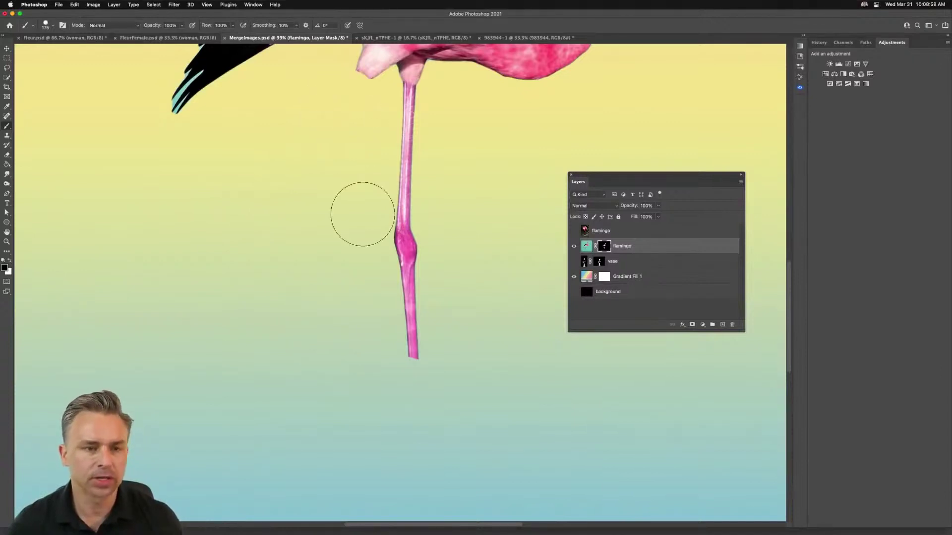
left_click_drag(404, 155, 410, 363)
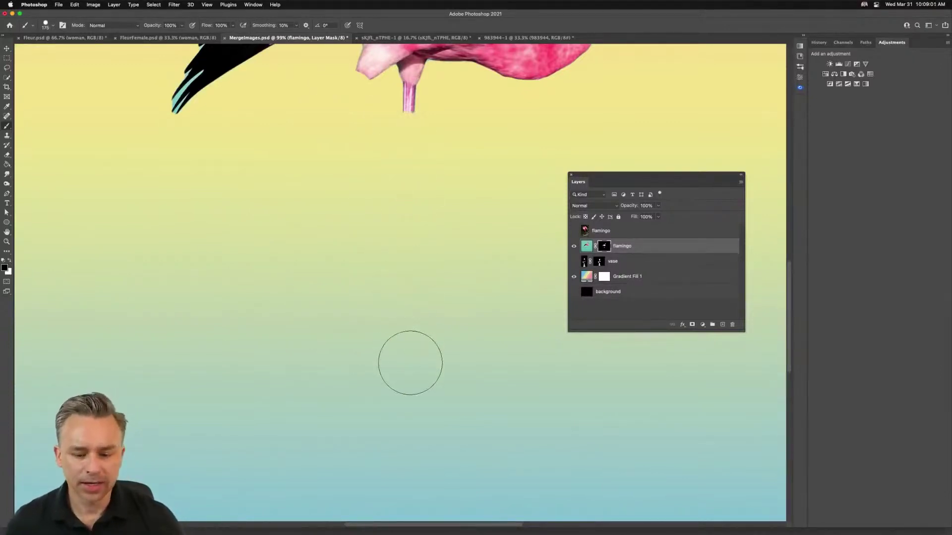
Step: Mask out the leg stubs beneath the flamingo's body with the brush reduced to 50 px and 30 px
key("bracketleft")
key("bracketleft")
key("bracketleft")
key("bracketleft")
key("bracketleft")
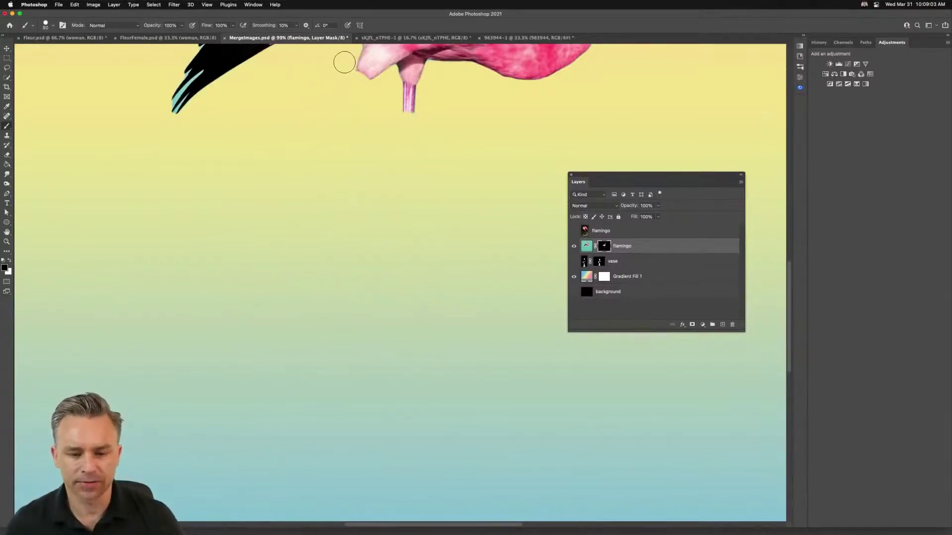
mouse_move(346, 69)
left_mouse_down()
mouse_move(419, 97)
mouse_move(405, 97)
mouse_move(308, 385)
mouse_move(307, 438)
left_mouse_up()
key("bracketleft")
key("bracketleft")
key("bracketleft")
key("bracketleft")
key("bracketleft")
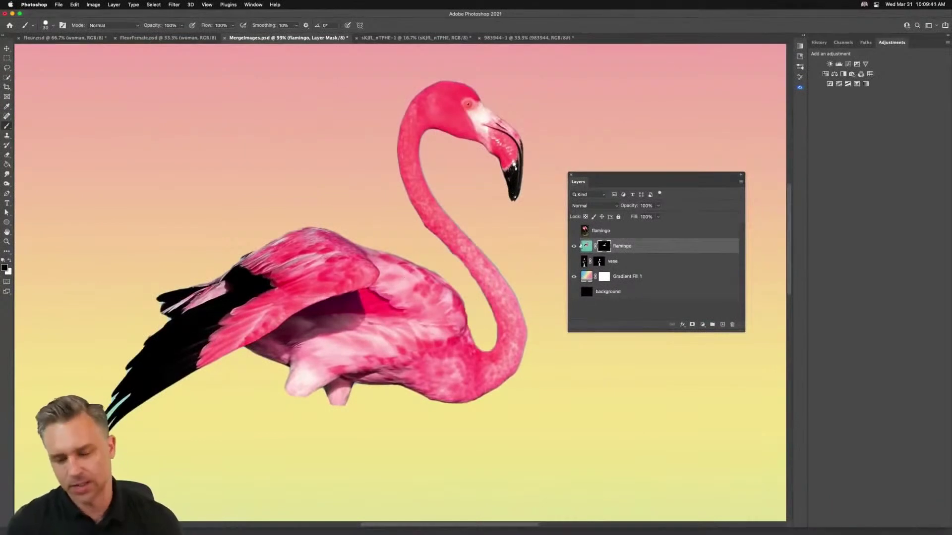
Step: Show the vase layer and move the masked flamingo down and to the left so its head overlaps the upper rose
left_click_drag(622, 183, 642, 87)
left_click(594, 167)
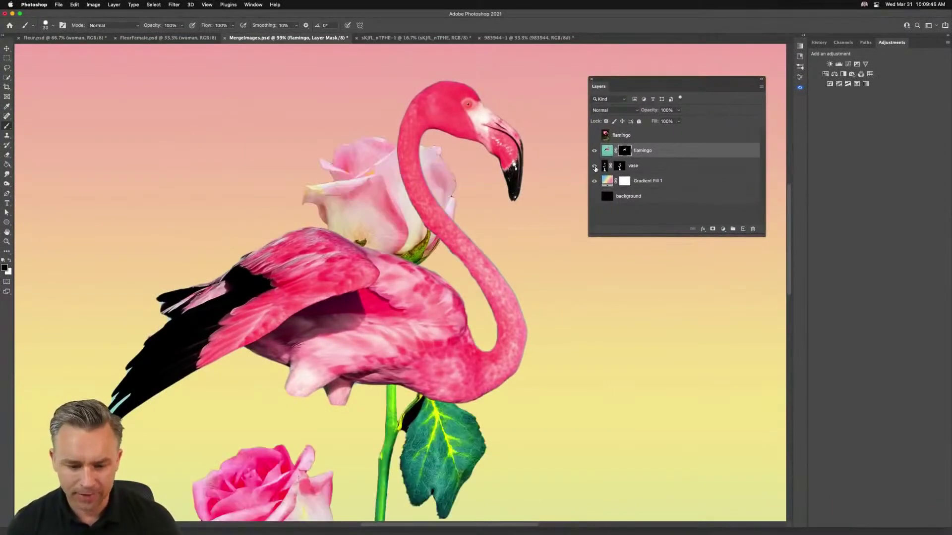
left_click(607, 150)
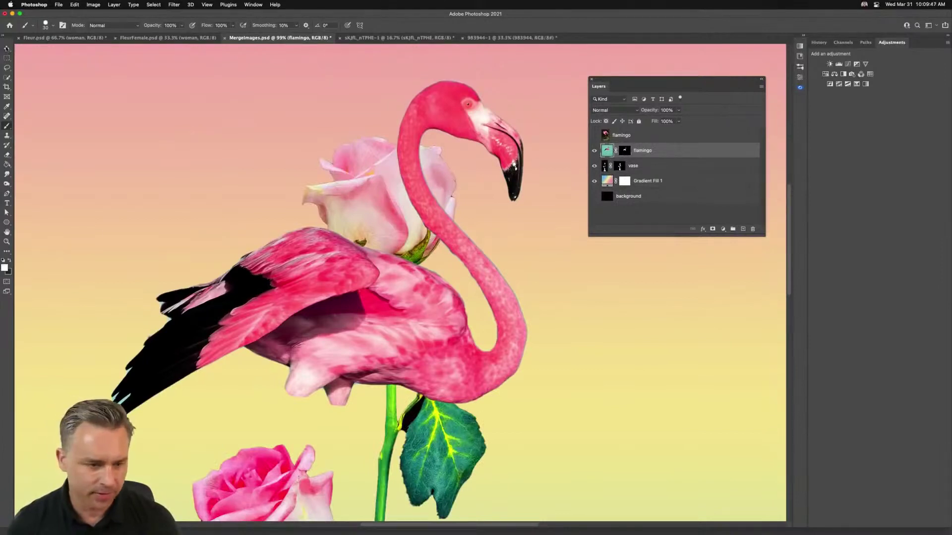
key("v")
mouse_move(332, 278)
left_mouse_down()
mouse_move(355, 149)
mouse_move(310, 227)
mouse_move(279, 325)
left_mouse_up()
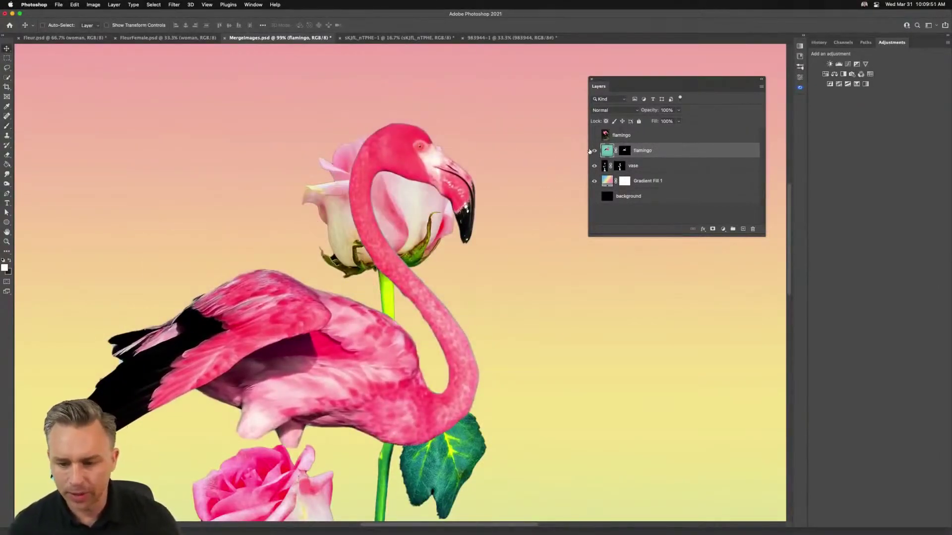
Step: Hide the masked flamingo layer and show the top flamingo layer with the dark background as the active layer, viewed at 50%
left_click(593, 151)
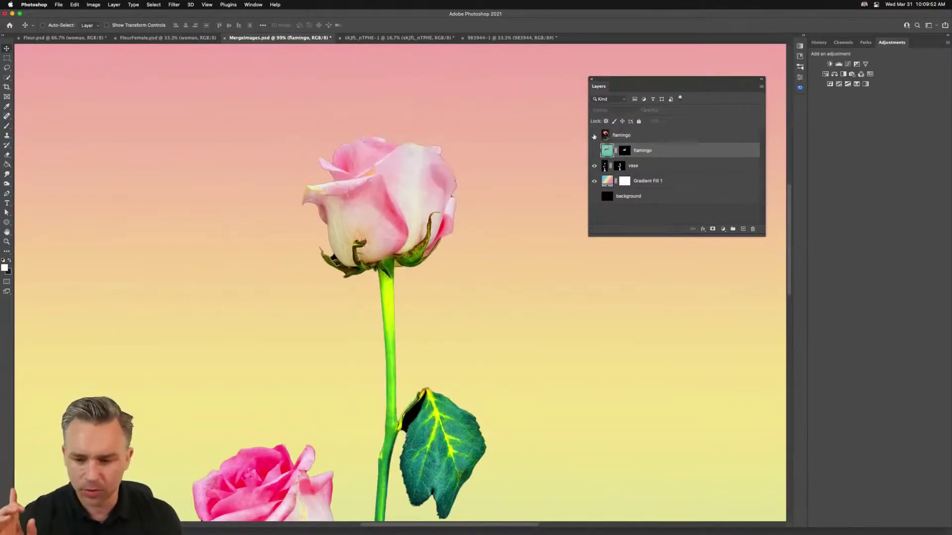
left_click(594, 136)
left_click(651, 135)
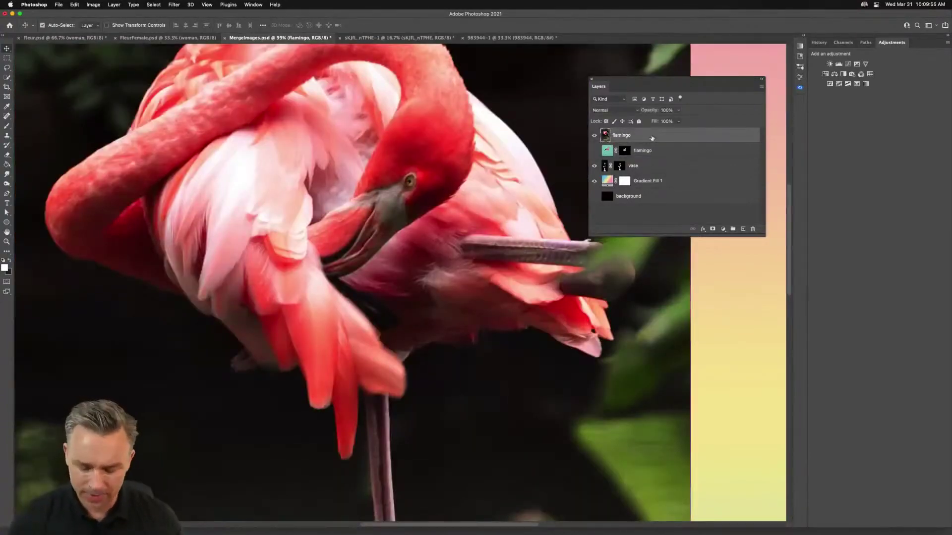
key("super+minus")
key("super+minus")
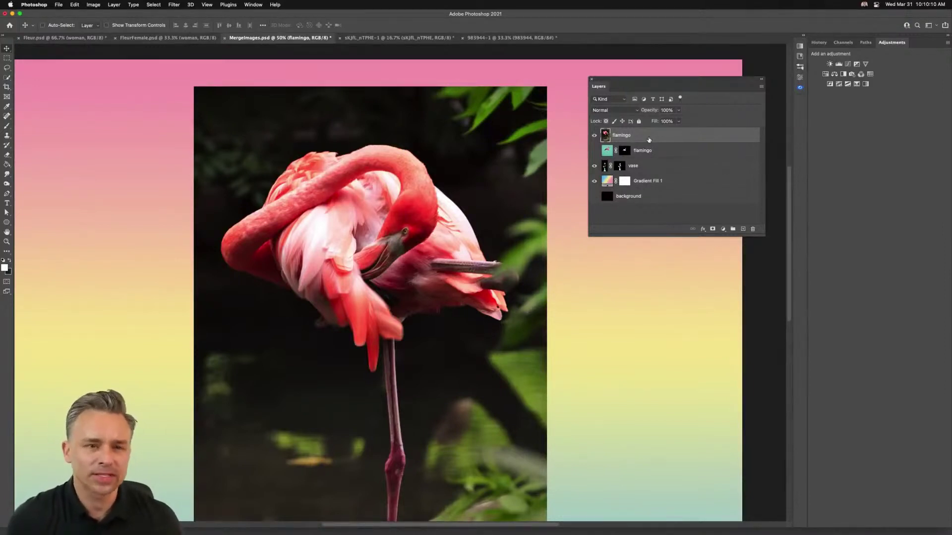
Step: Make the floating Layers panel smaller and place it beside the dark flamingo photo, clear of the image
left_click_drag(615, 87, 562, 170)
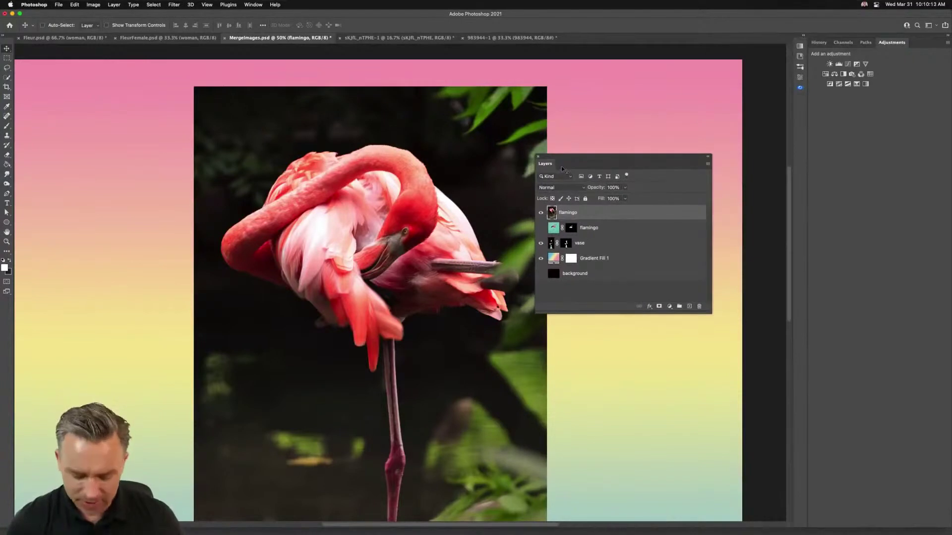
left_click_drag(709, 311, 672, 303)
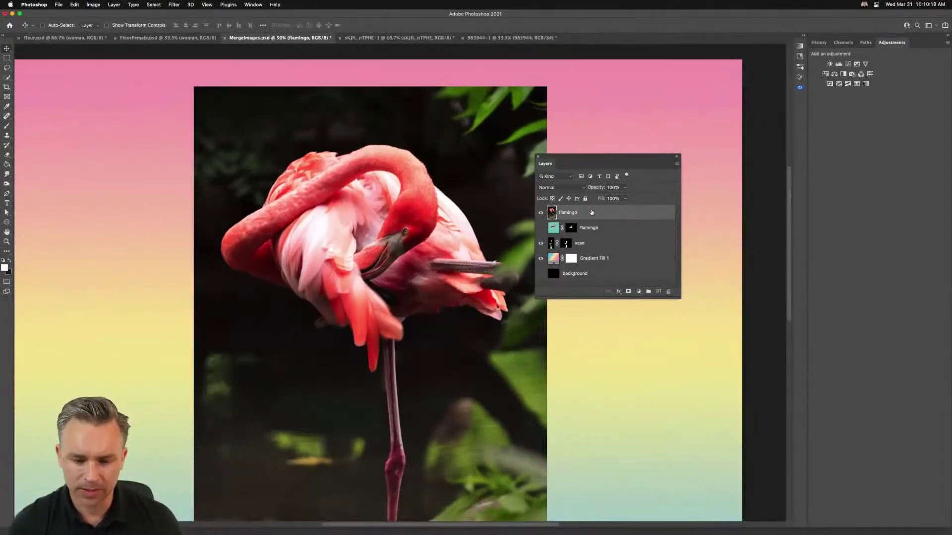
left_click_drag(573, 167, 616, 95)
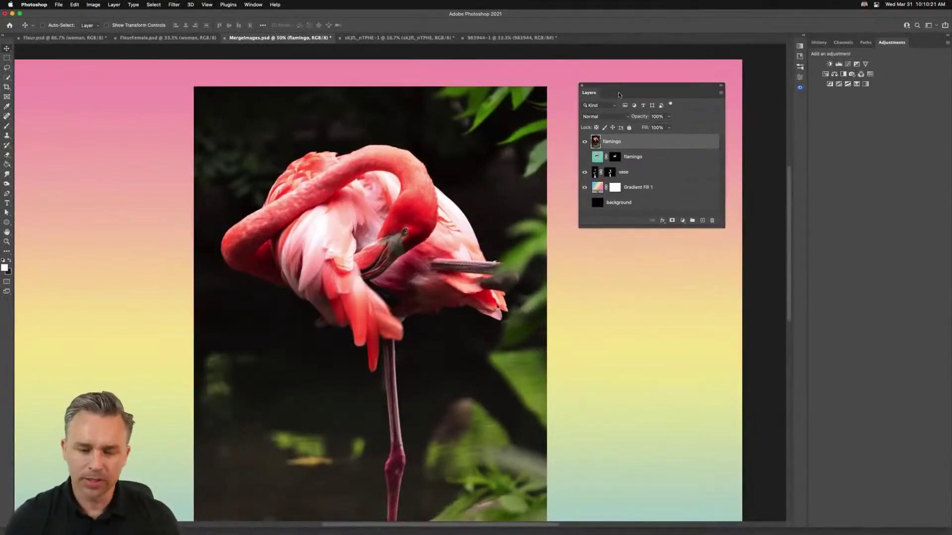
Step: Choose the Lasso tool, expand the Properties panel and dock the floating Layers panel alongside Adjustments
left_click(7, 77)
left_click(7, 68)
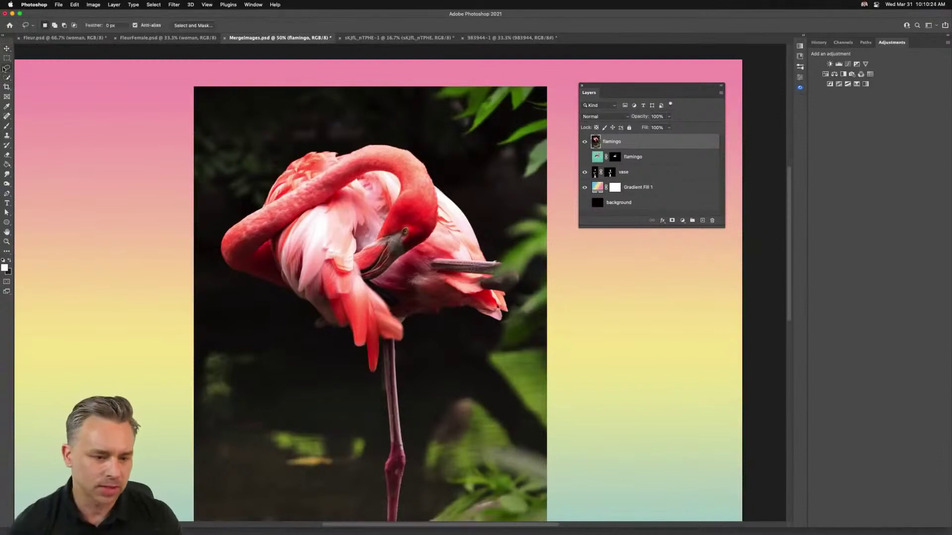
left_click(802, 37)
left_click_drag(598, 95, 917, 44)
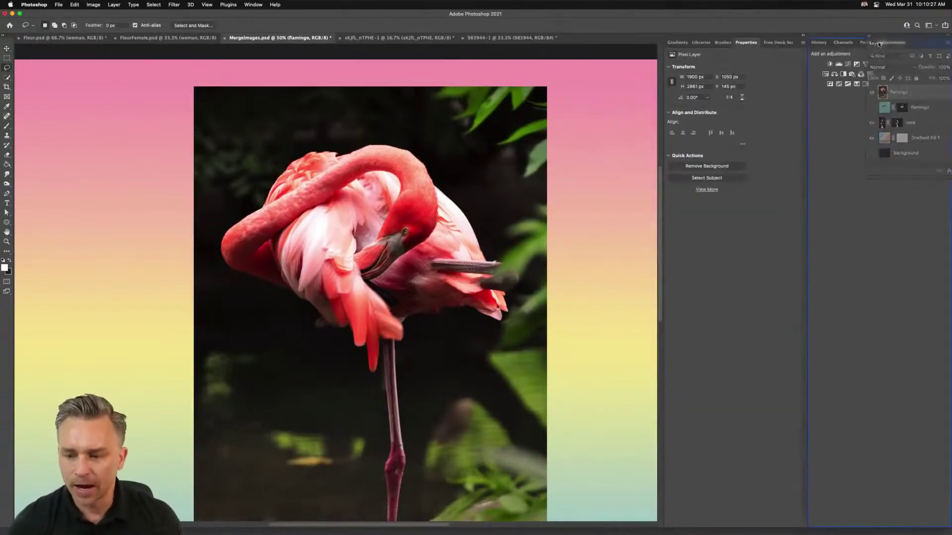
Step: Remove the dark flamingo photo's background and move the flamingo right, clear of the vase, to X 1925 px, Y 166 px
left_click(709, 168)
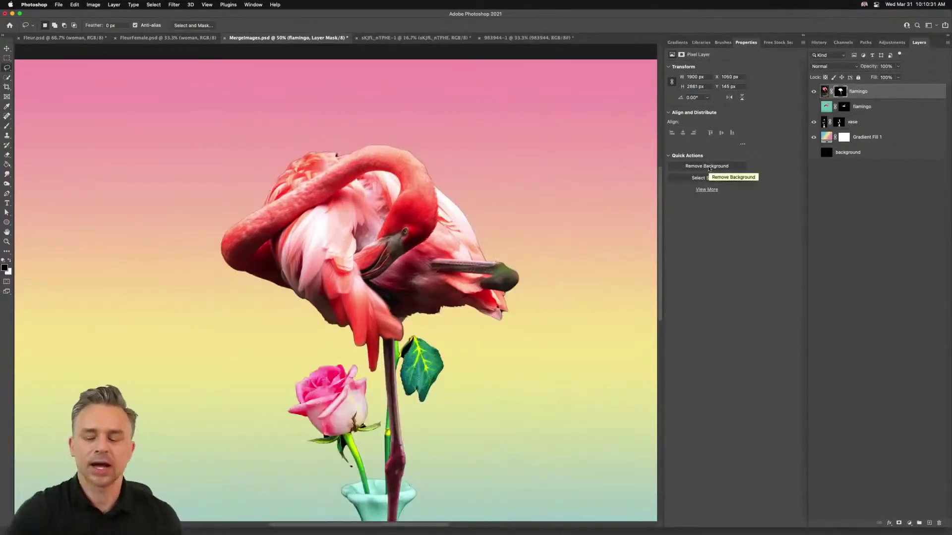
scroll(448, 353, "down", 5)
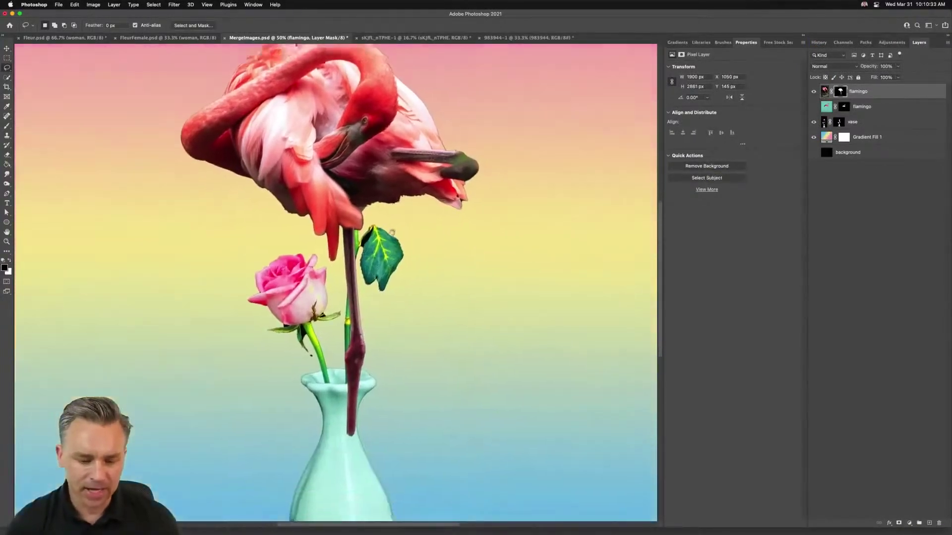
left_click(7, 47)
left_click_drag(228, 113, 397, 117)
key("super+plus")
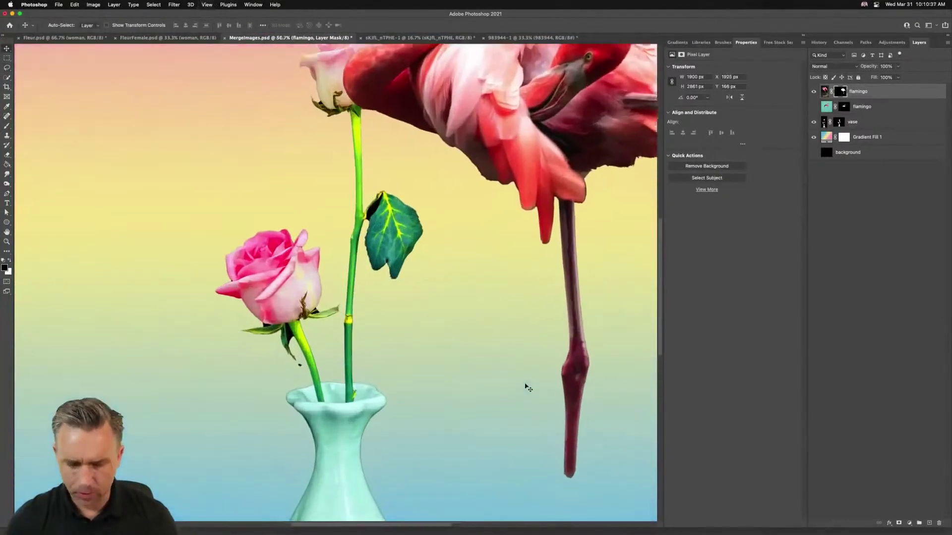
left_click_drag(519, 375, 419, 331)
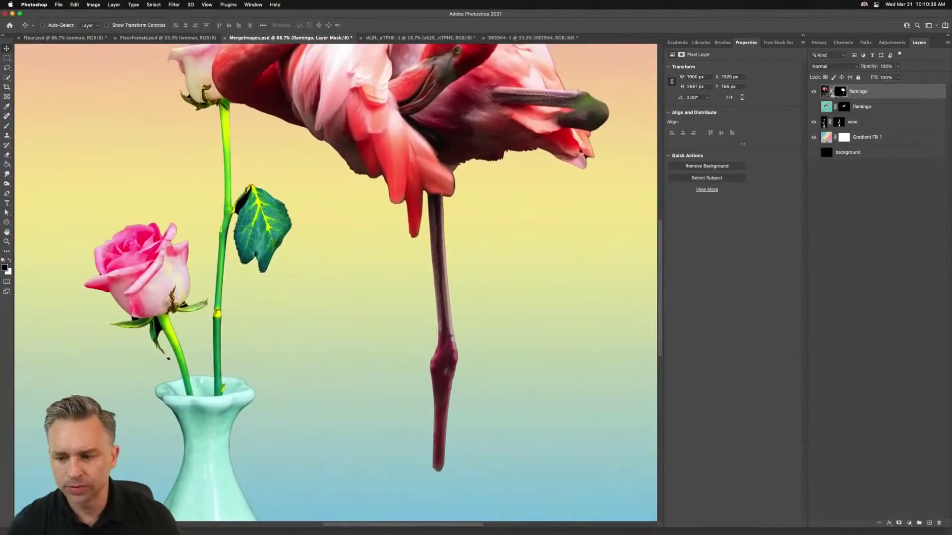
Step: Draw a freehand lasso selection around the flamingo's standing leg, starting just beneath its body
left_click(7, 67)
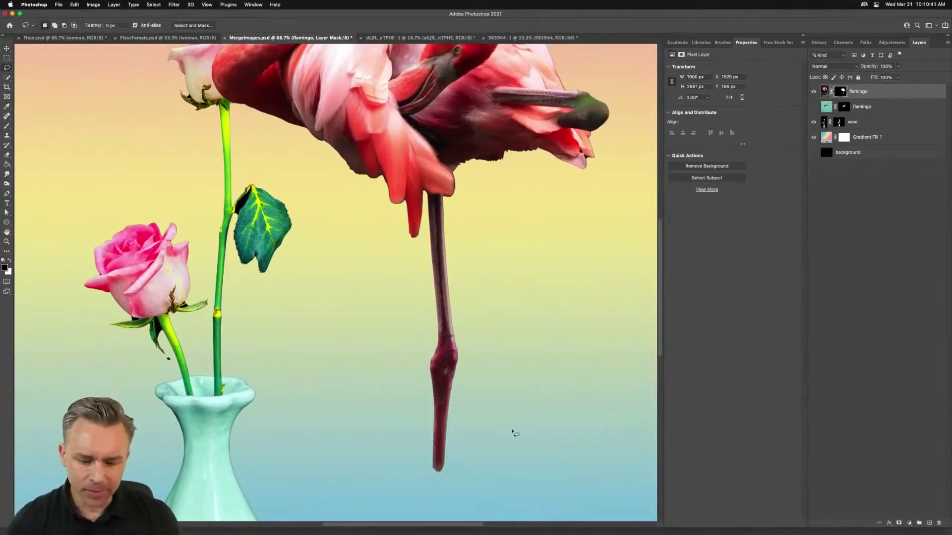
mouse_move(514, 432)
left_mouse_down()
mouse_move(389, 509)
mouse_move(373, 385)
mouse_move(416, 293)
mouse_move(425, 224)
left_mouse_up()
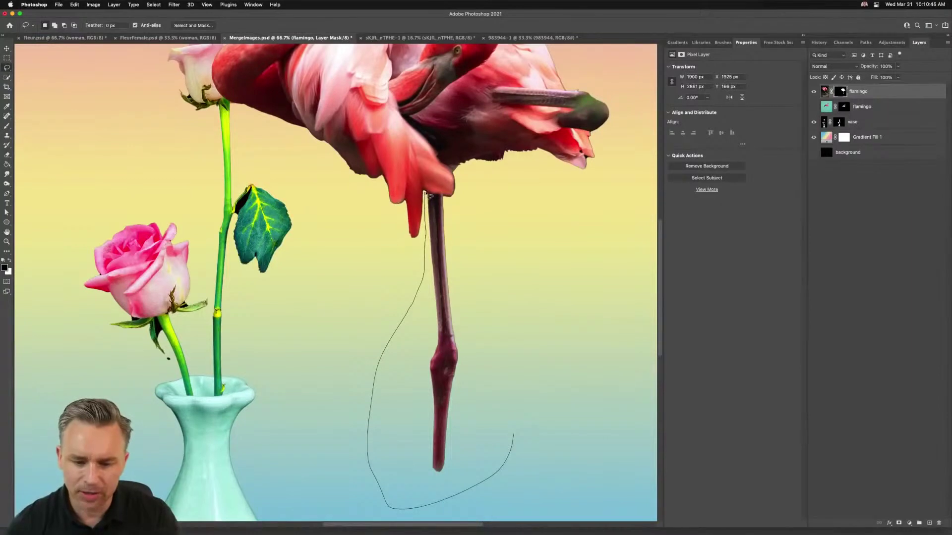
left_click_drag(520, 389, 514, 427)
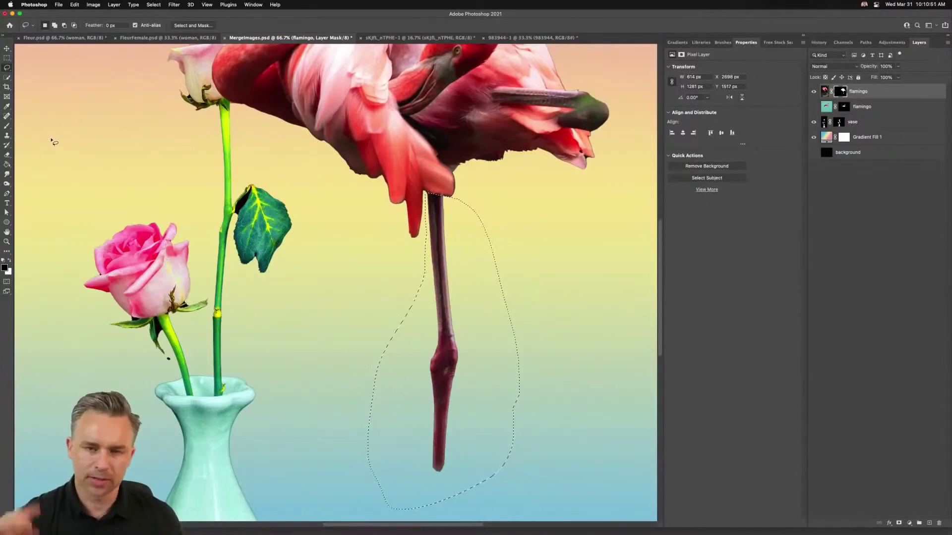
Step: Try hiding the selected leg by filling that area of the layer mask with black using the Paint Bucket
left_click(7, 164)
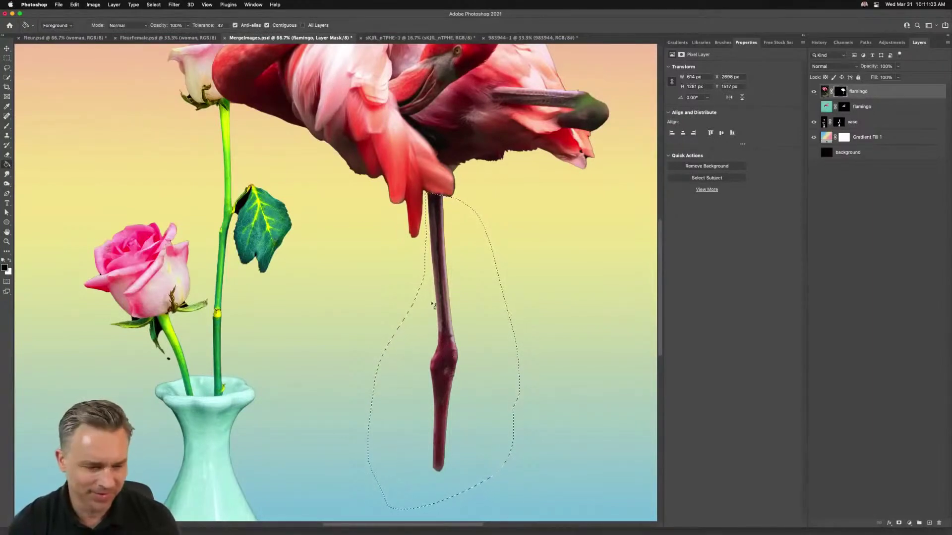
left_click(444, 334)
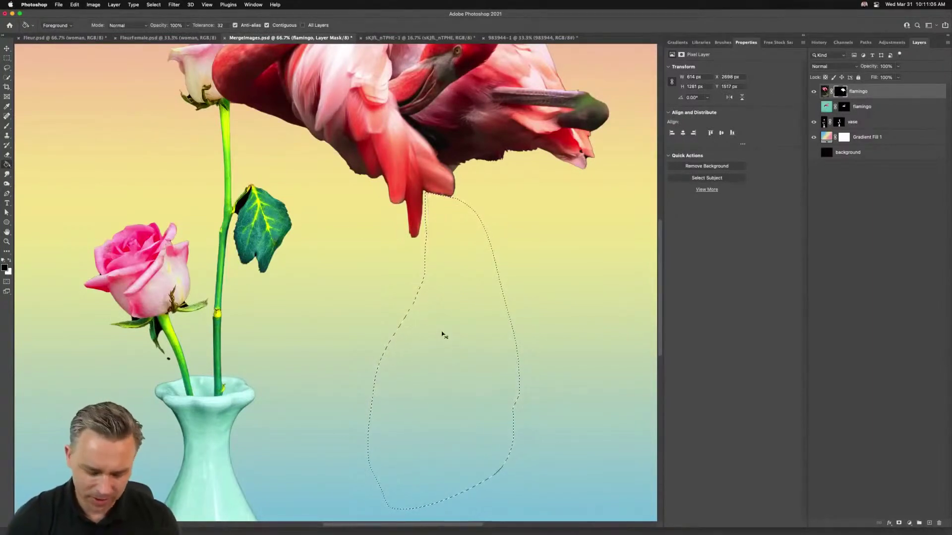
key("super+z")
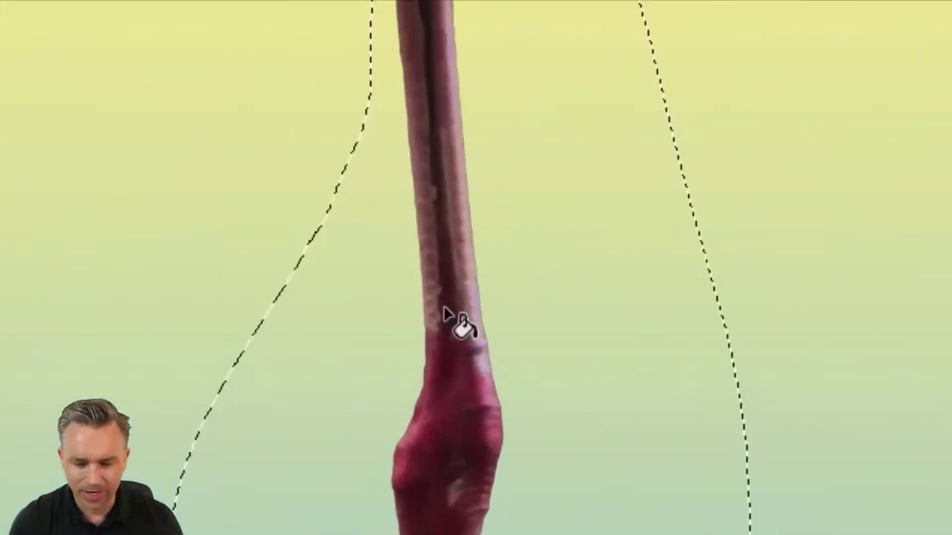
left_click(441, 317)
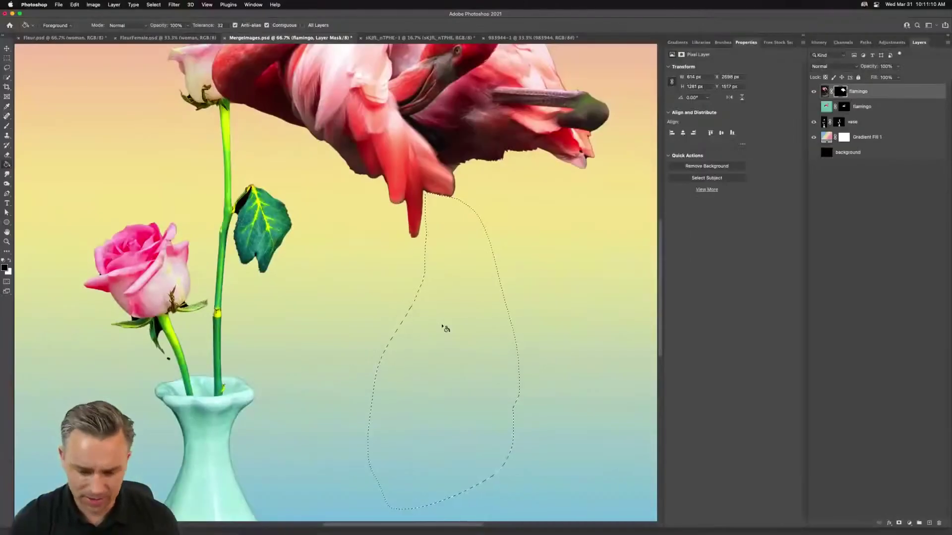
key("super+z")
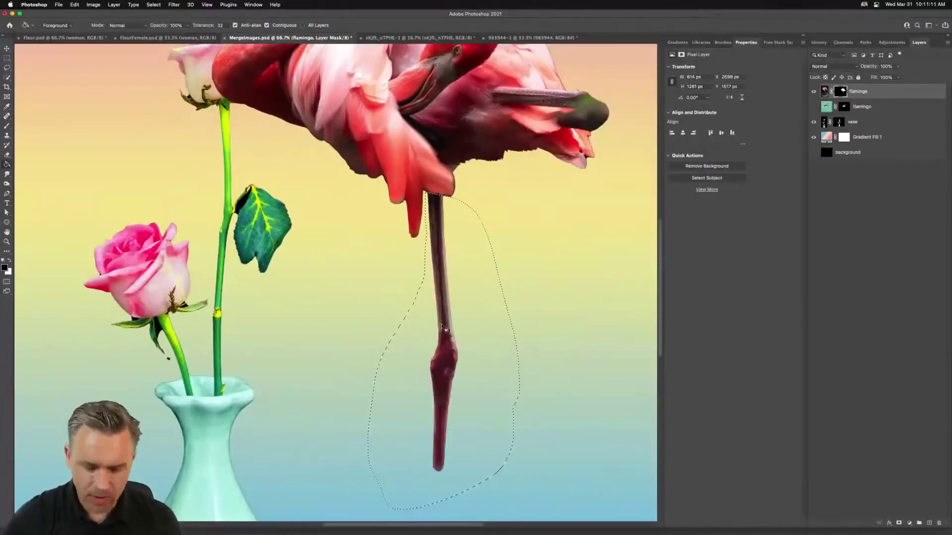
Step: Fill the selected leg area of the mask through the Fill dialog with Foreground Color, Normal mode and 100% opacity
left_click(75, 4)
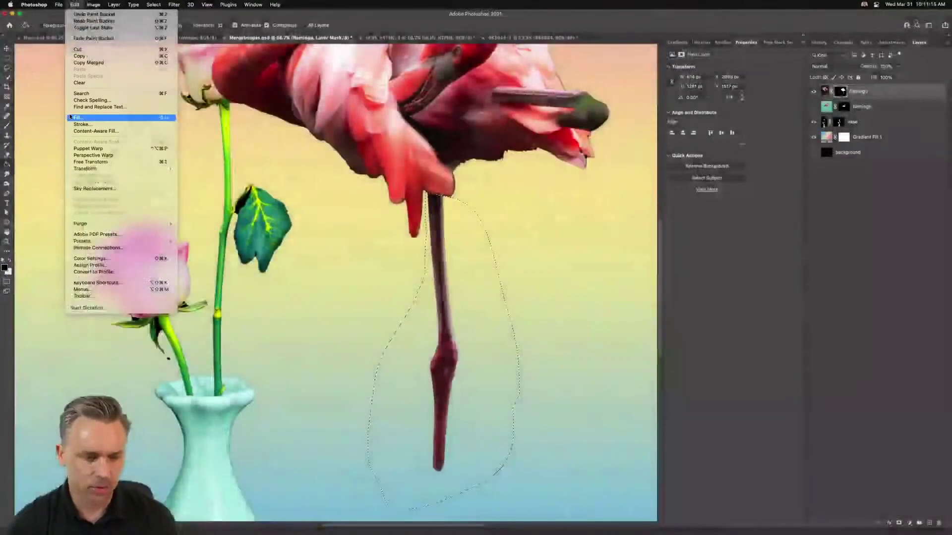
left_click(86, 117)
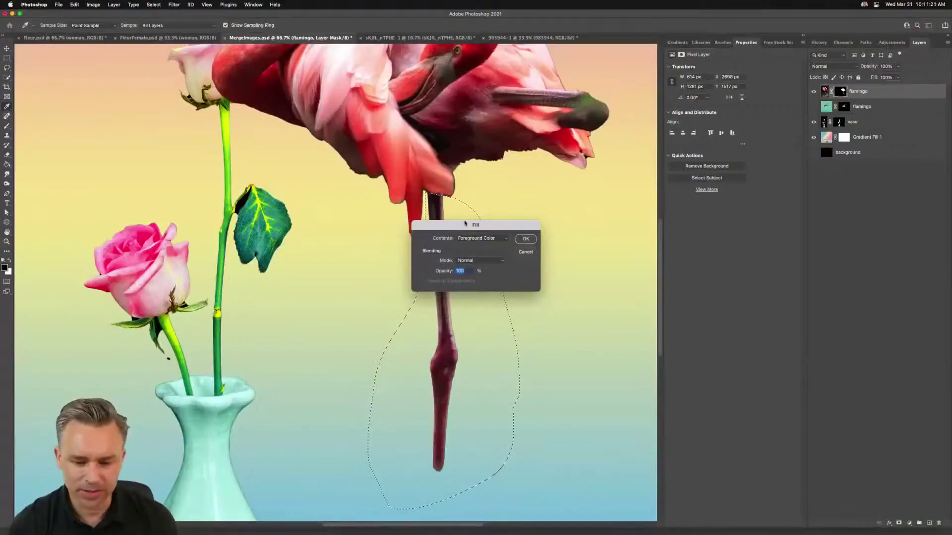
left_click_drag(465, 223, 144, 266)
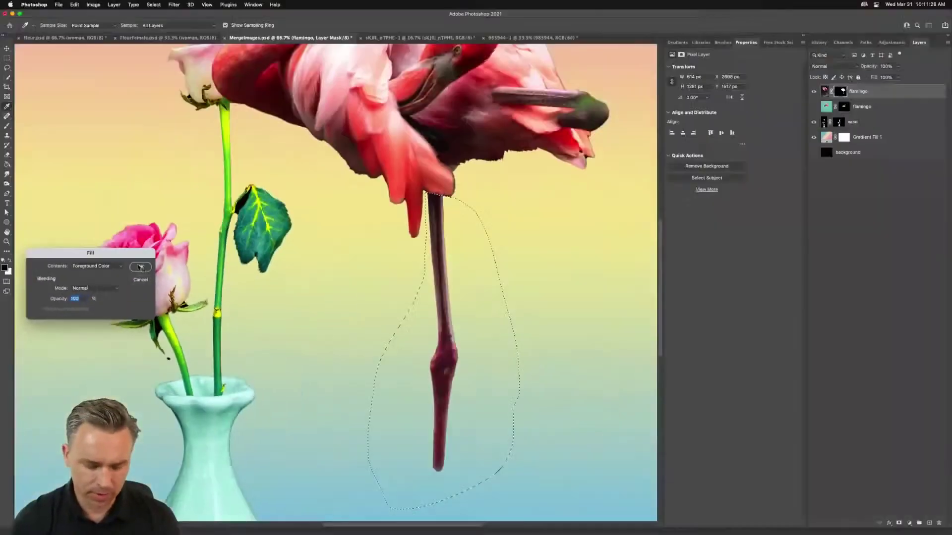
left_click(246, 243)
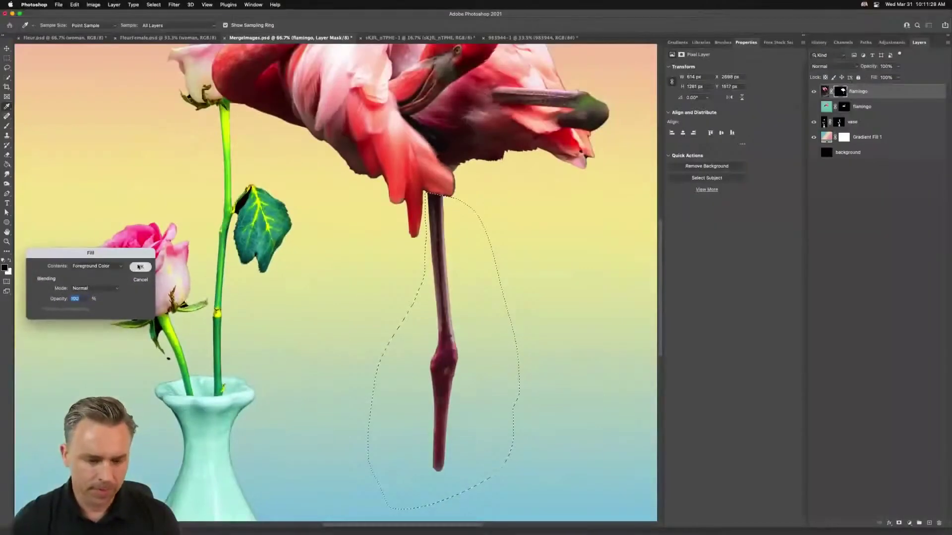
key("g")
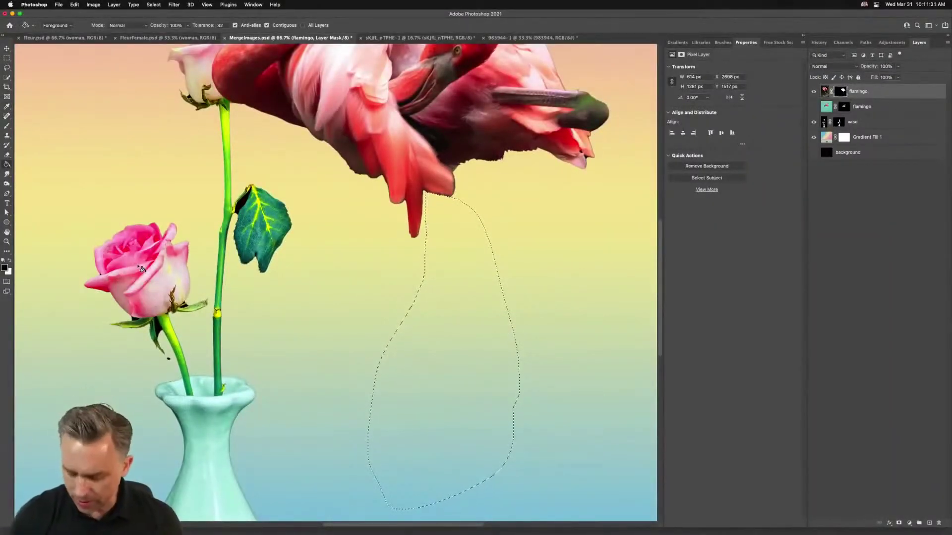
key("shift+BackSpace")
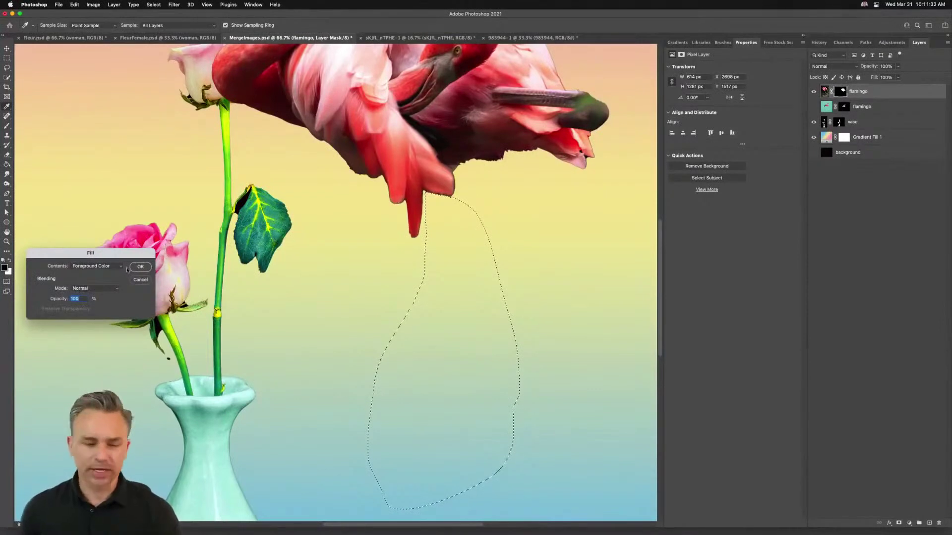
left_click_drag(119, 253, 564, 261)
left_click(579, 290)
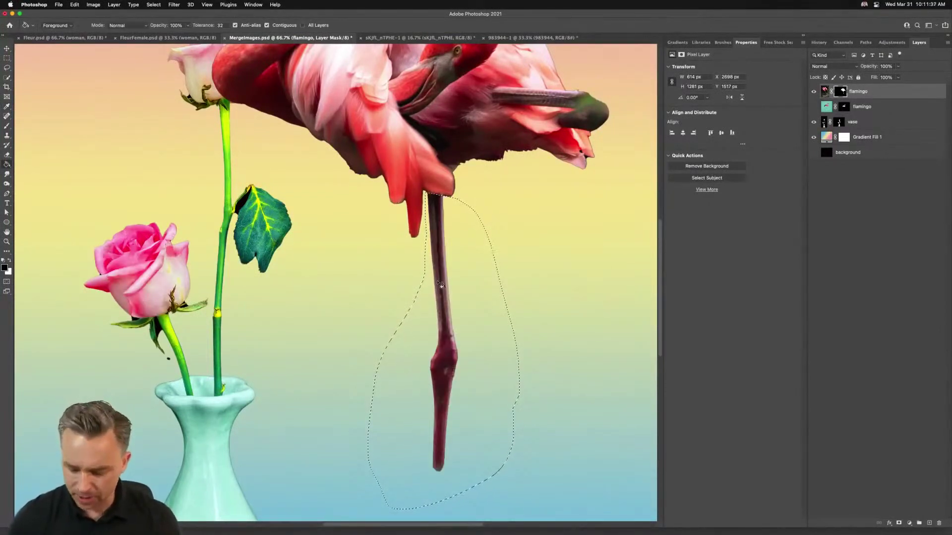
Step: Fill the selected leg area of the flamingo's layer mask with the black foreground color and clear the selection
key("shift+BackSpace")
key("Return")
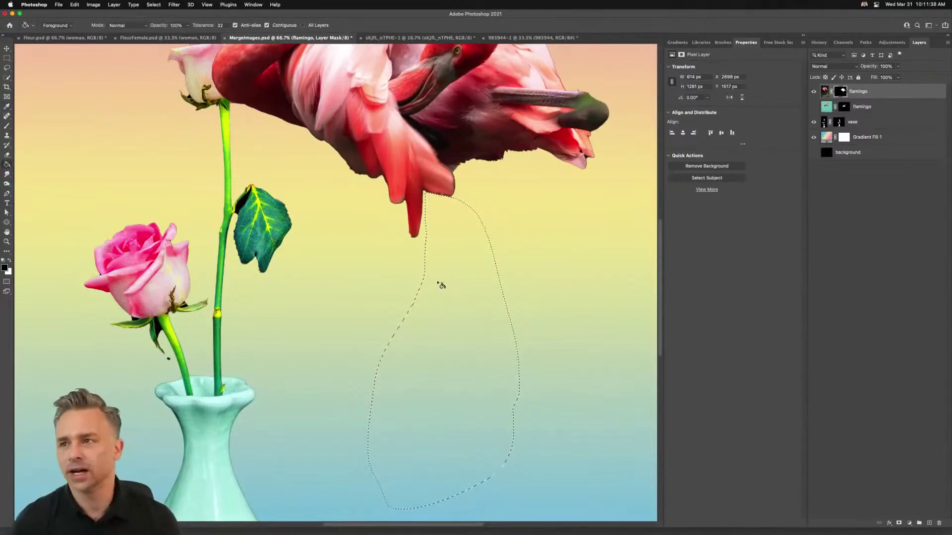
key("super+minus")
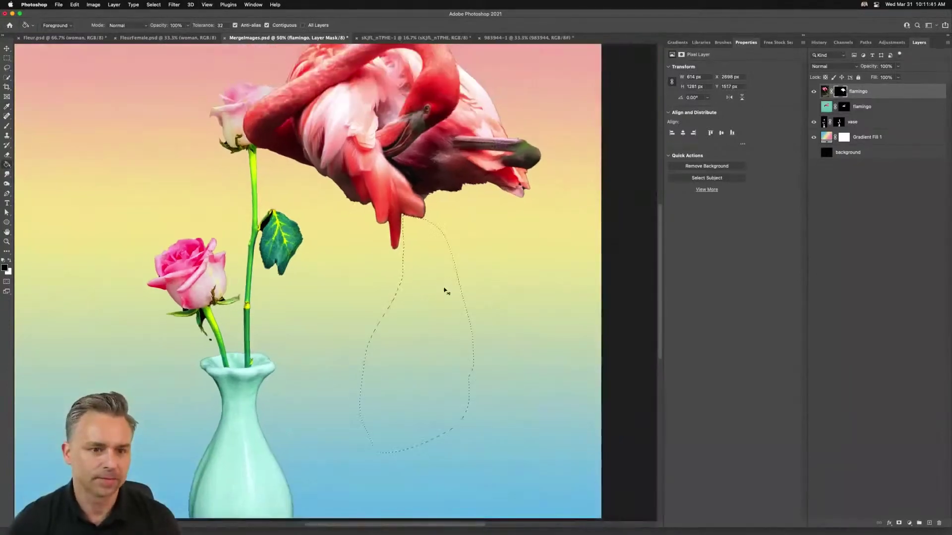
key("super+minus")
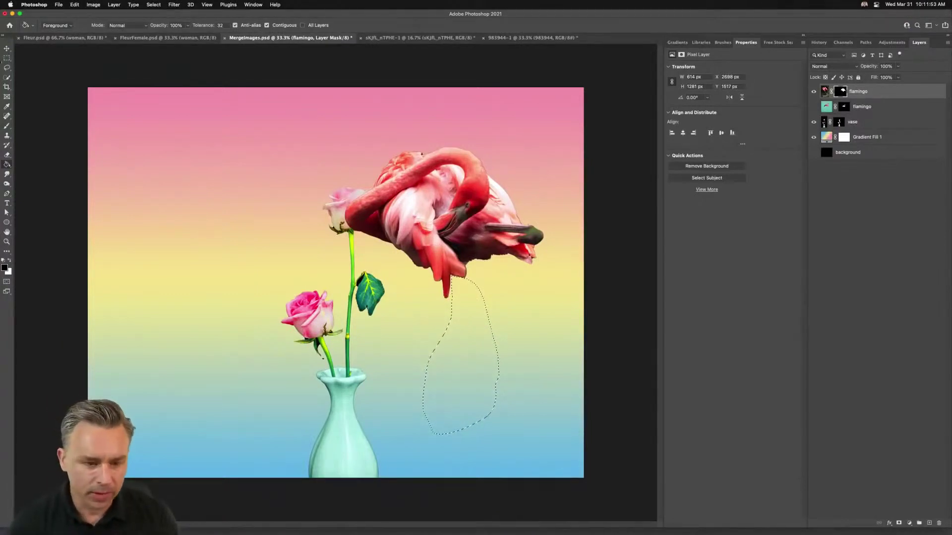
key("l")
left_click(209, 170)
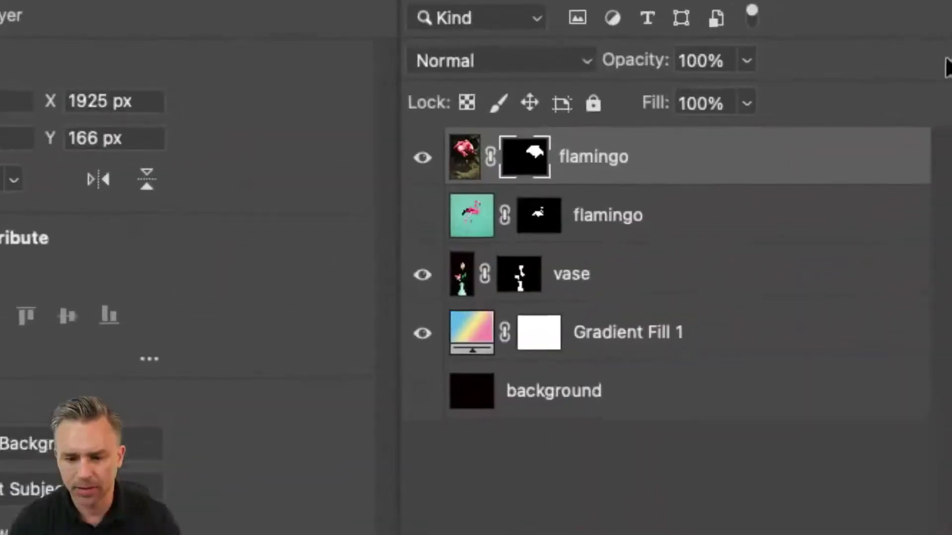
Step: Show the teal-background flamingo layer as the active layer and hide the top flamingo and vase layers
left_click(457, 163)
left_click(421, 217)
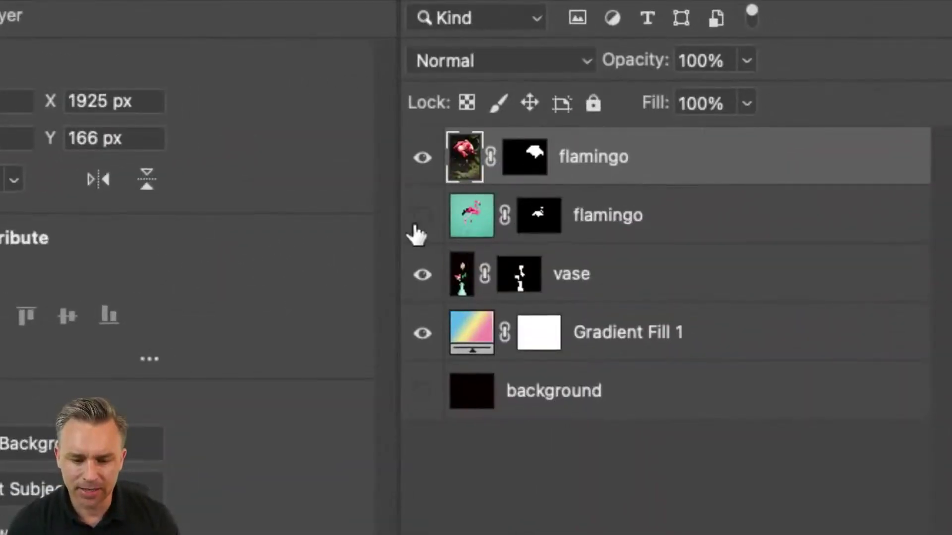
left_click(466, 215)
left_click(422, 158)
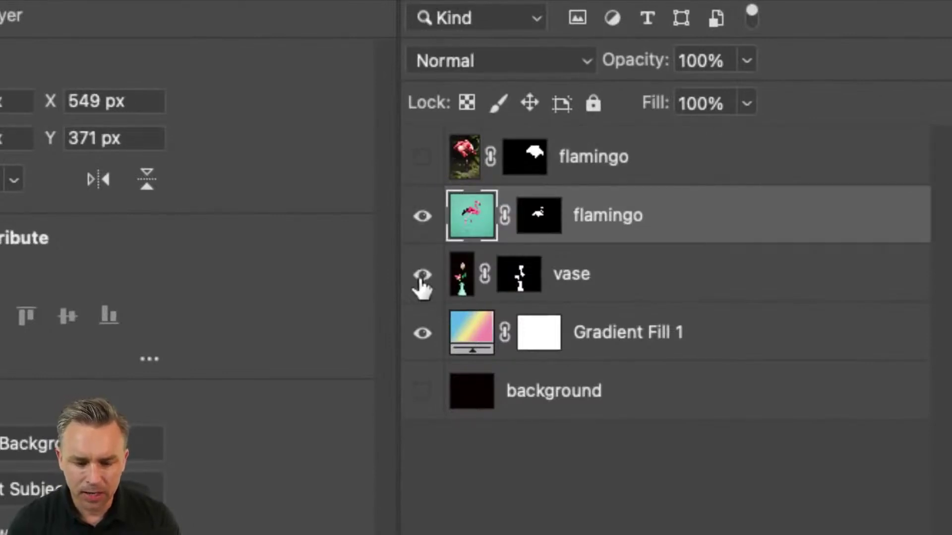
left_click(423, 274)
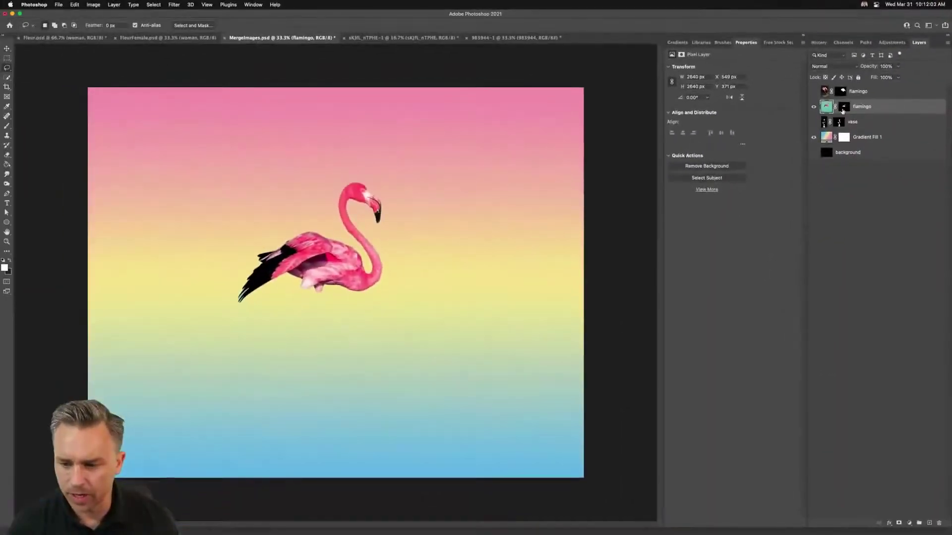
Step: Disable and re-enable the teal-background flamingo's layer mask to compare the cutout with the original photo
right_click(843, 110)
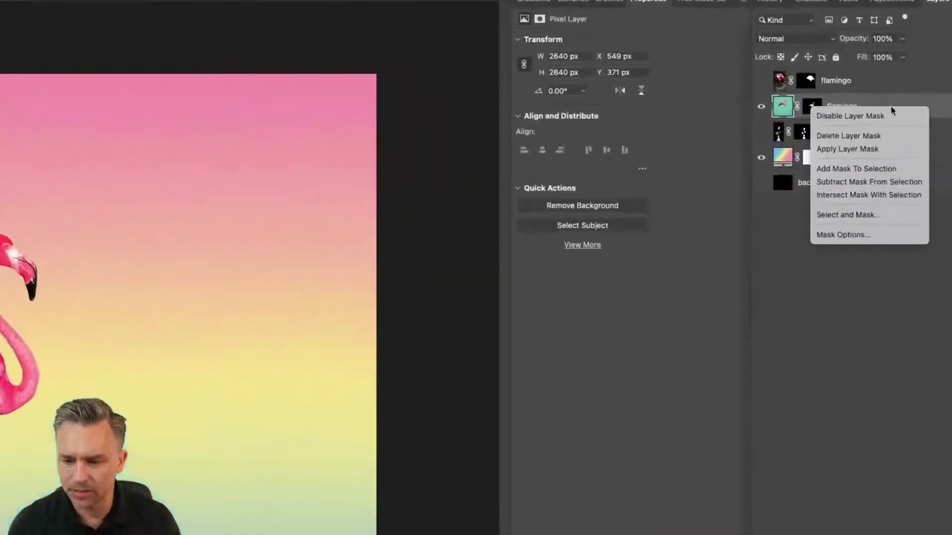
left_click(847, 119)
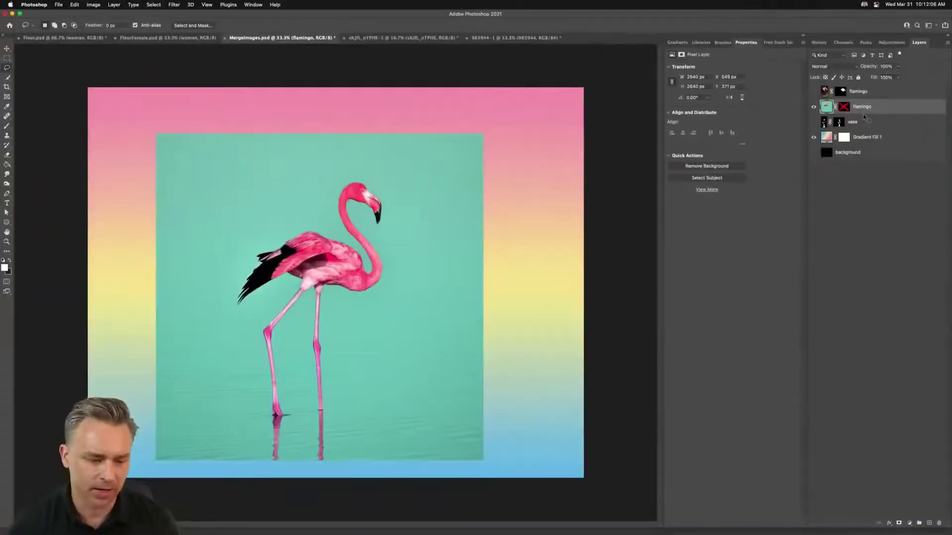
left_click(846, 109, "shift")
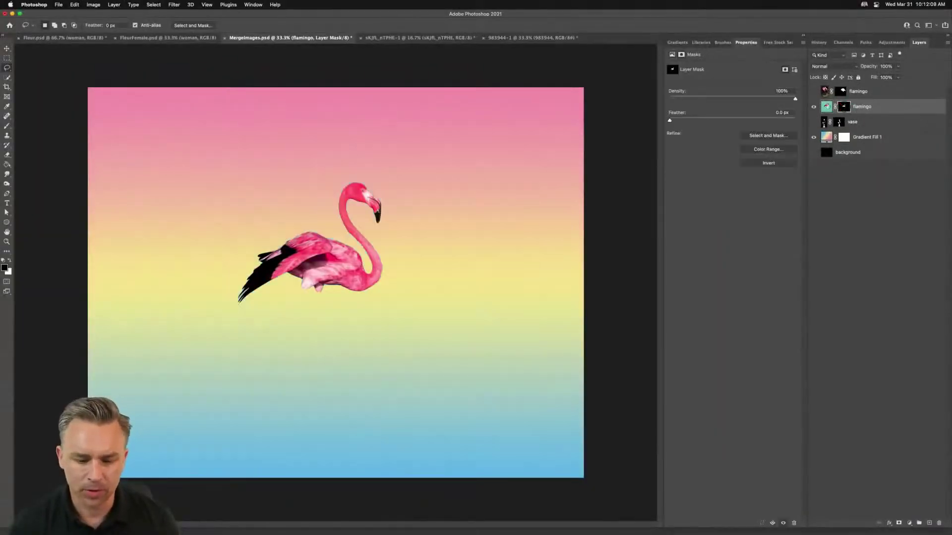
Step: Show the top flamingo layer with its mask active, and disable and re-enable that mask to compare the original photo
left_click(814, 91)
left_click(842, 93)
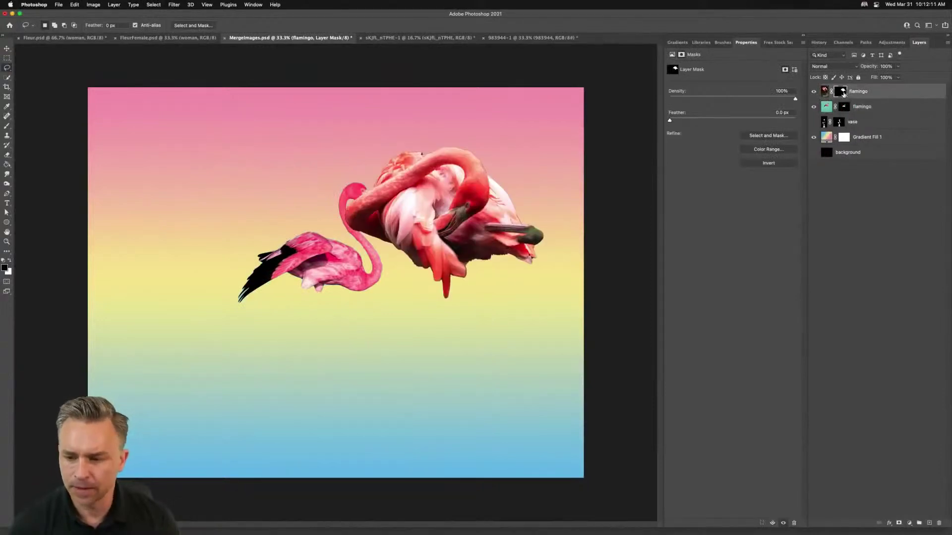
right_click(843, 93)
left_click(850, 96)
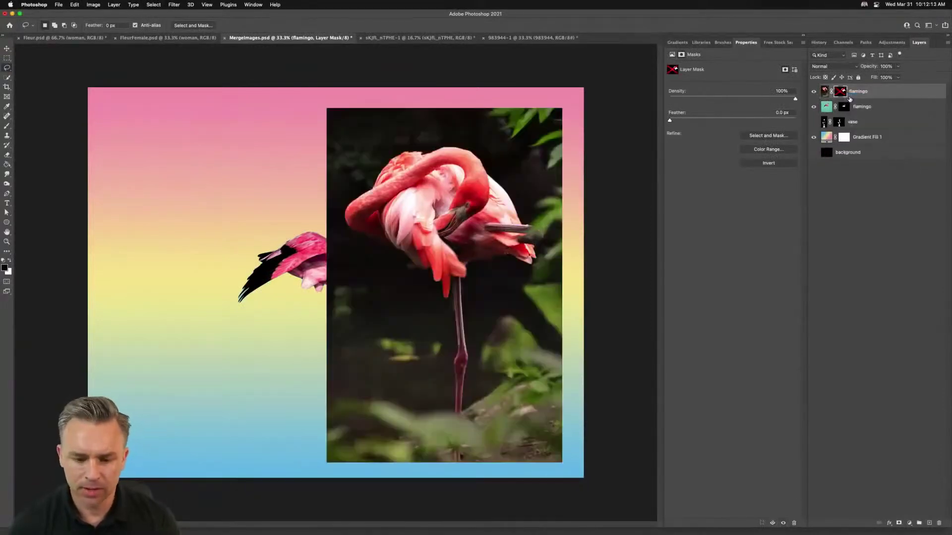
right_click(842, 95)
left_click(849, 98)
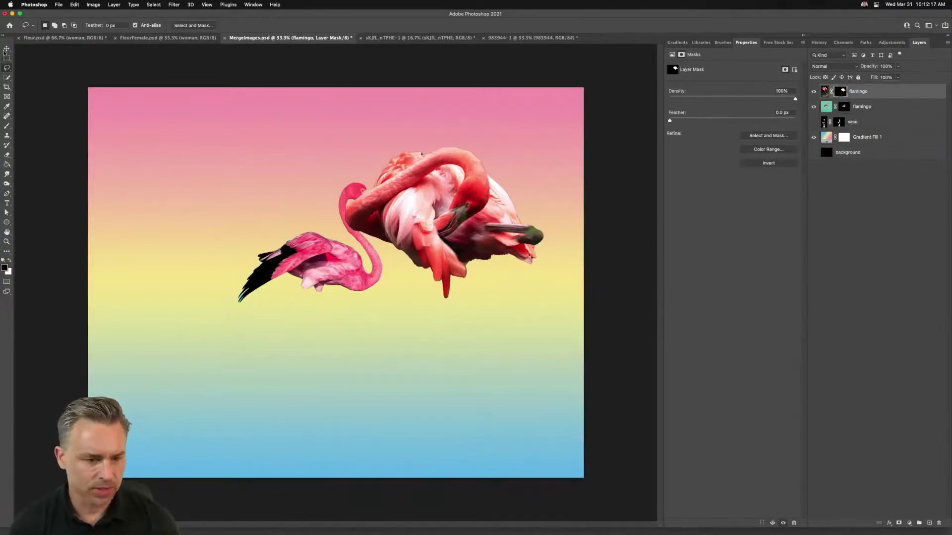
Step: Move the top flamingo down and to the left so it overlaps the other flamingo
left_click(6, 49)
left_click_drag(482, 202, 357, 244)
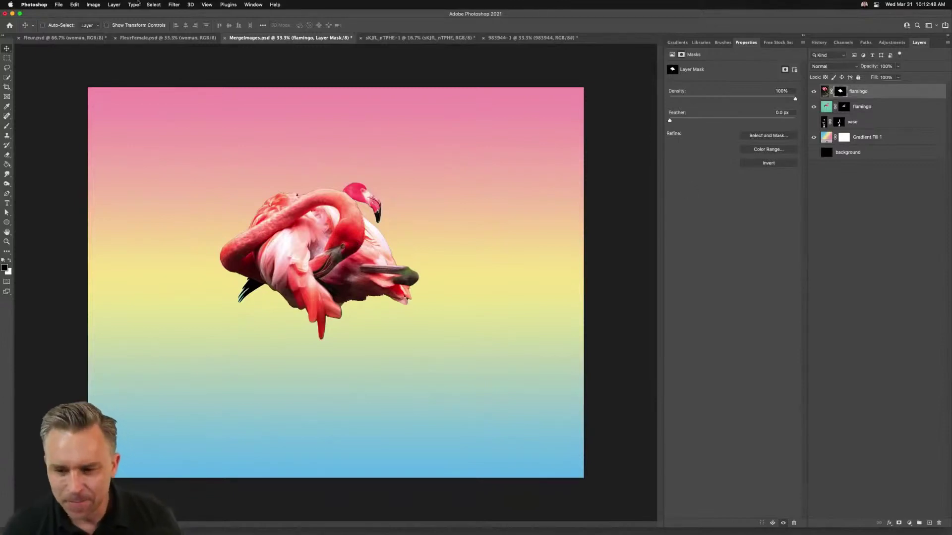
Step: Open the Patterns panel to examine the available pattern sets, and close it again
left_click(254, 5)
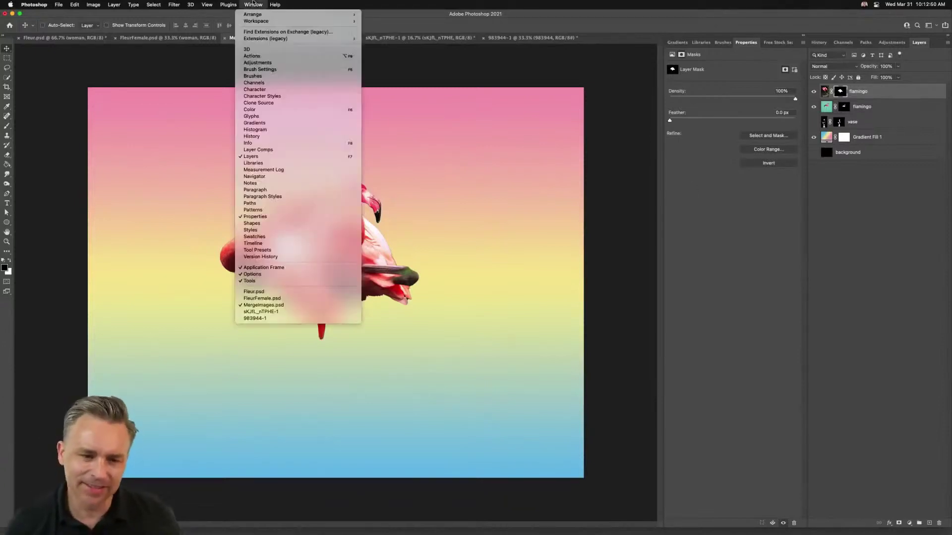
left_click(263, 210)
left_click_drag(300, 74, 571, 56)
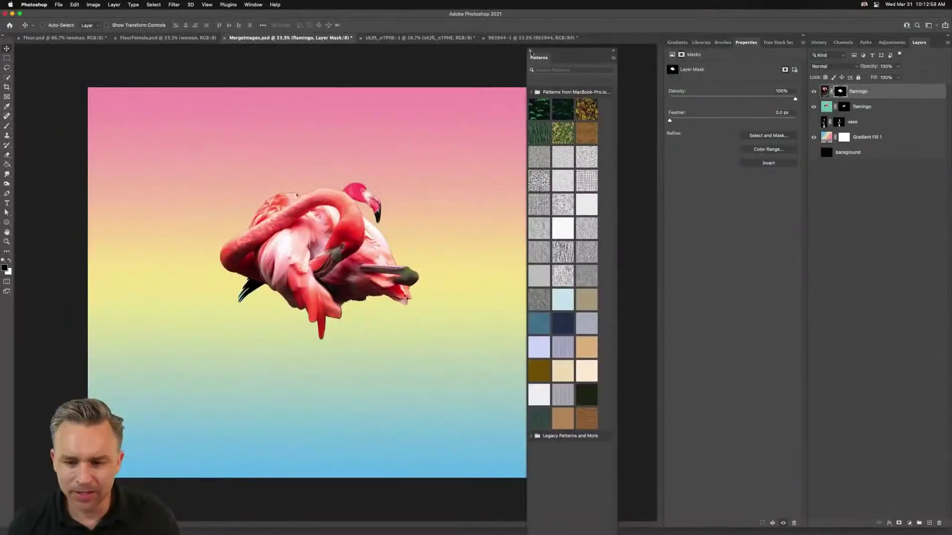
left_click(531, 51)
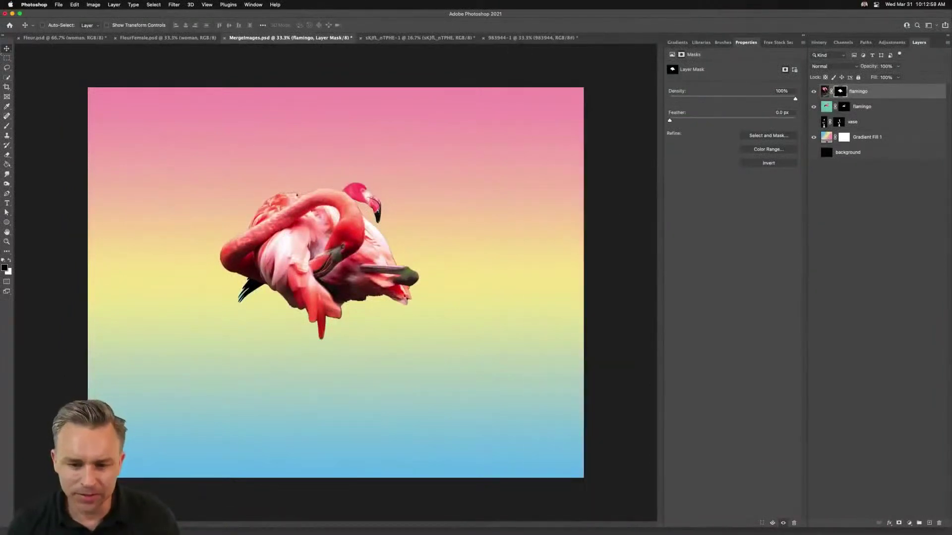
Step: Lasso an area below the flamingos, inspect the Fill command's Pattern contents option, and discard both the fill and the selection
left_click(7, 67)
mouse_move(303, 377)
left_mouse_down()
mouse_move(431, 334)
mouse_move(272, 414)
mouse_move(279, 400)
left_mouse_up()
key("shift+BackSpace")
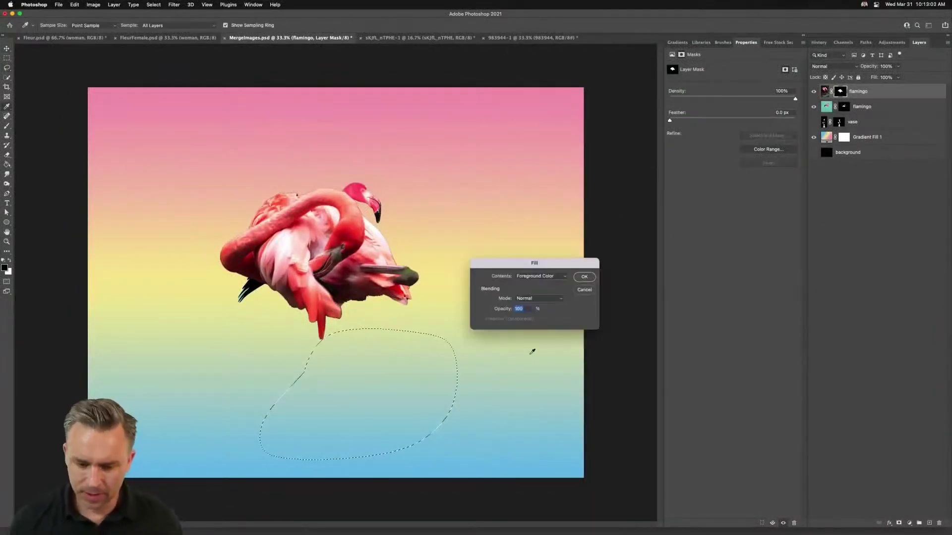
left_click(538, 275)
left_click_drag(506, 267, 424, 269)
left_click(456, 277)
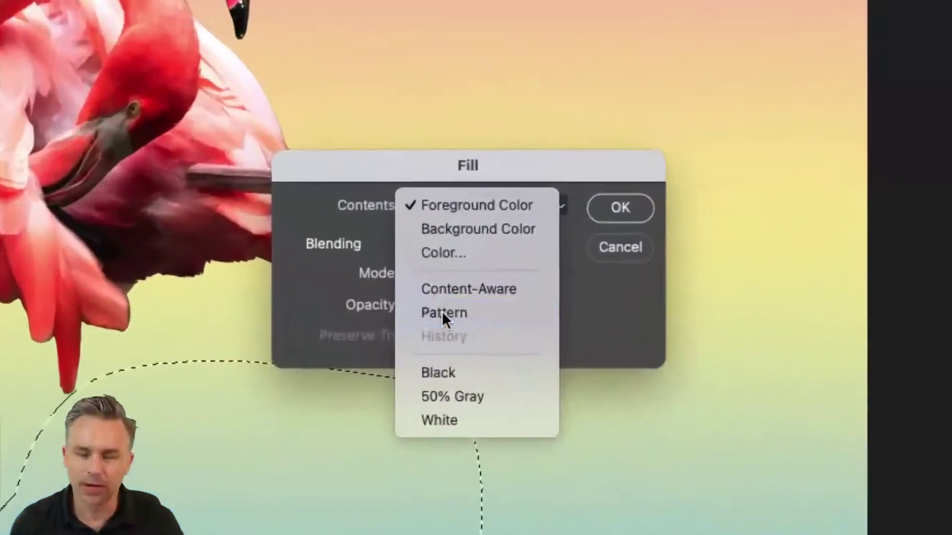
left_click(444, 313)
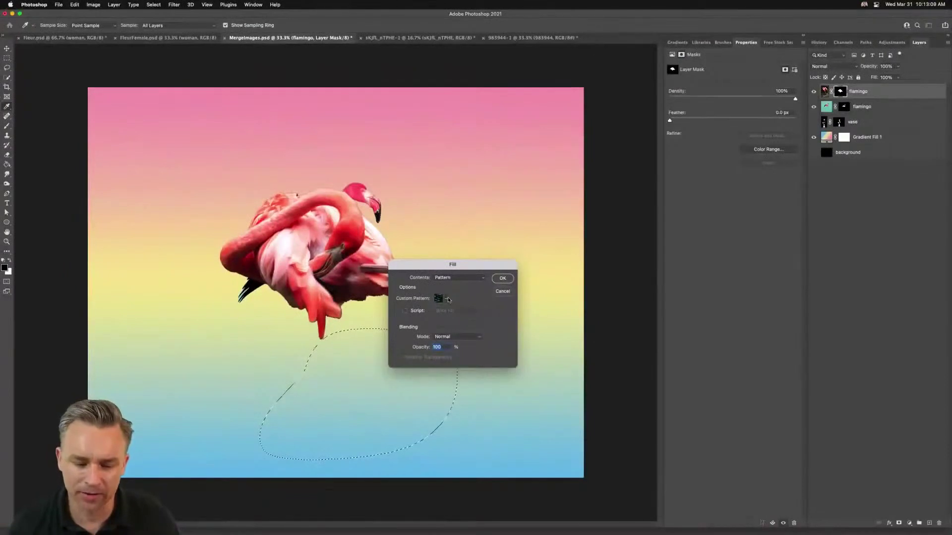
left_click(493, 294)
key("super+d")
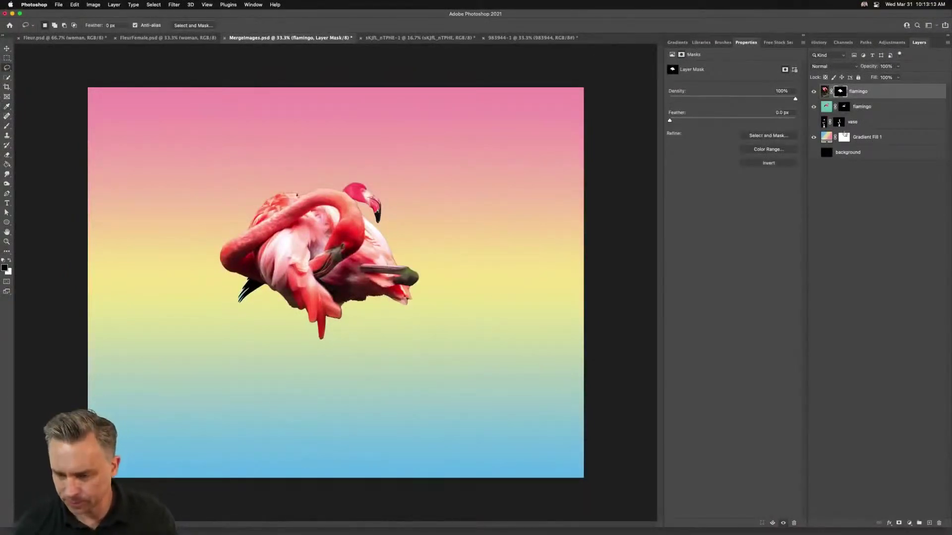
Step: Show the vase layer and move the top flamingo layer up and to the left, away from the roses
left_click(813, 123)
left_click(855, 122)
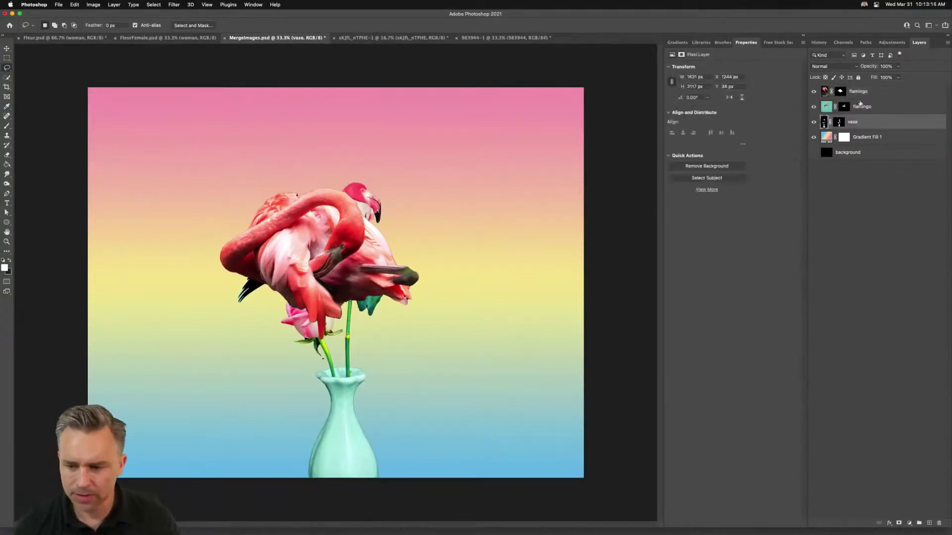
left_click(861, 92)
left_click(7, 47)
left_click_drag(222, 269, 117, 240)
Step: Move the teal-background flamingo to the open area right of the roses, and slightly adjust the left flamingo's position
left_click(871, 111)
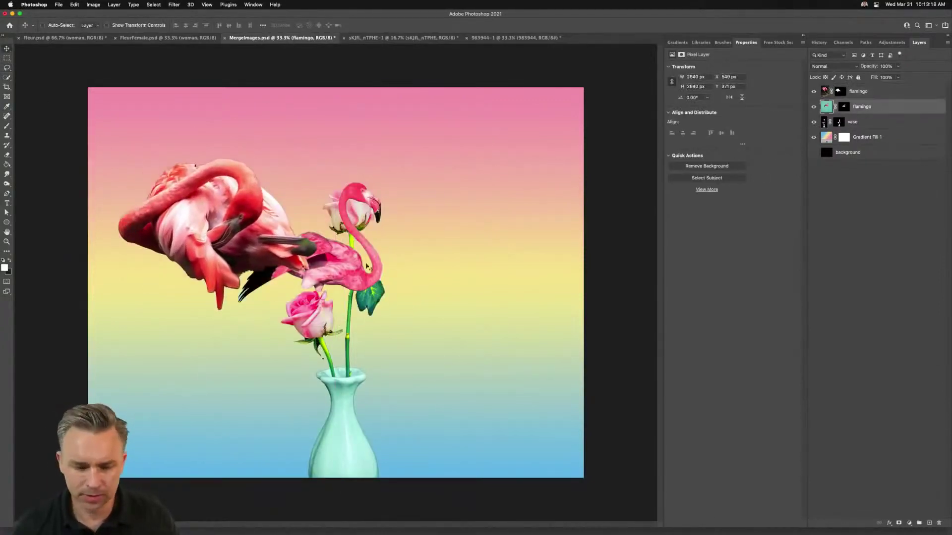
left_click_drag(379, 238, 540, 198)
left_click_drag(221, 214, 240, 212)
left_click_drag(449, 225, 451, 226)
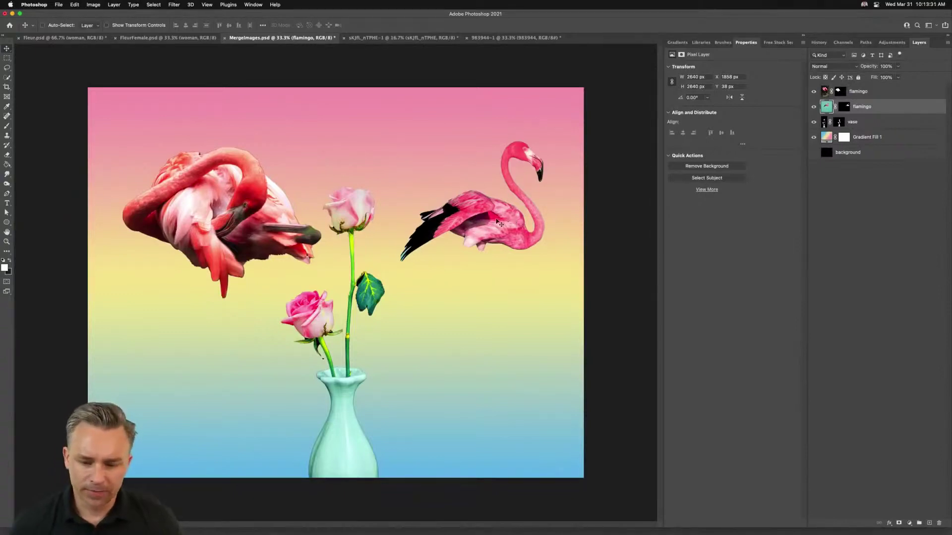
left_click_drag(494, 221, 484, 232)
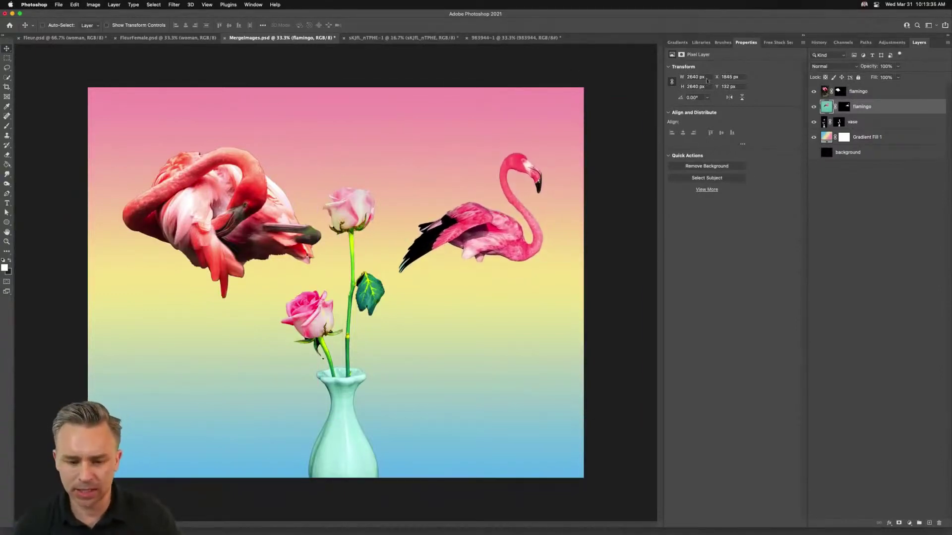
Step: Turn on Auto-Select for the Move tool, collapse the Properties panel group and float the Layers panel over the canvas
left_click(870, 92)
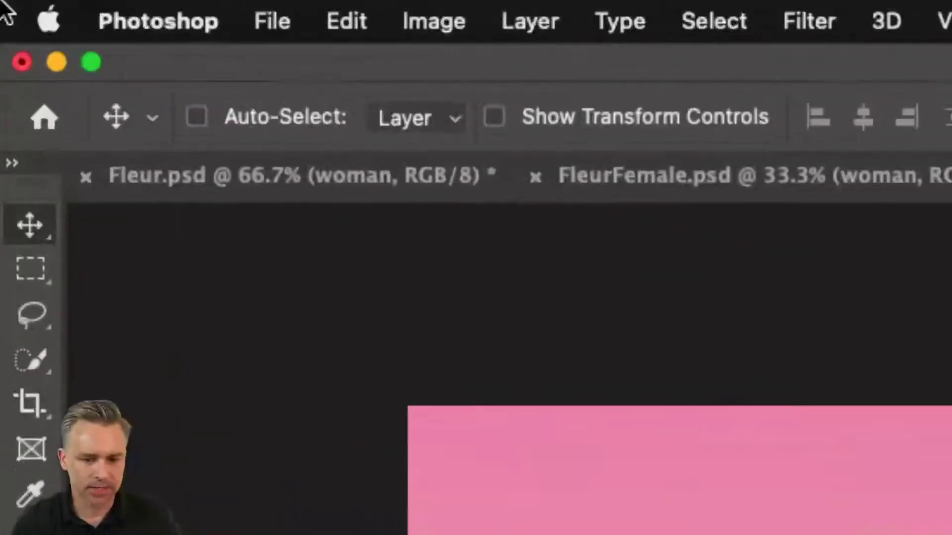
left_click(196, 119)
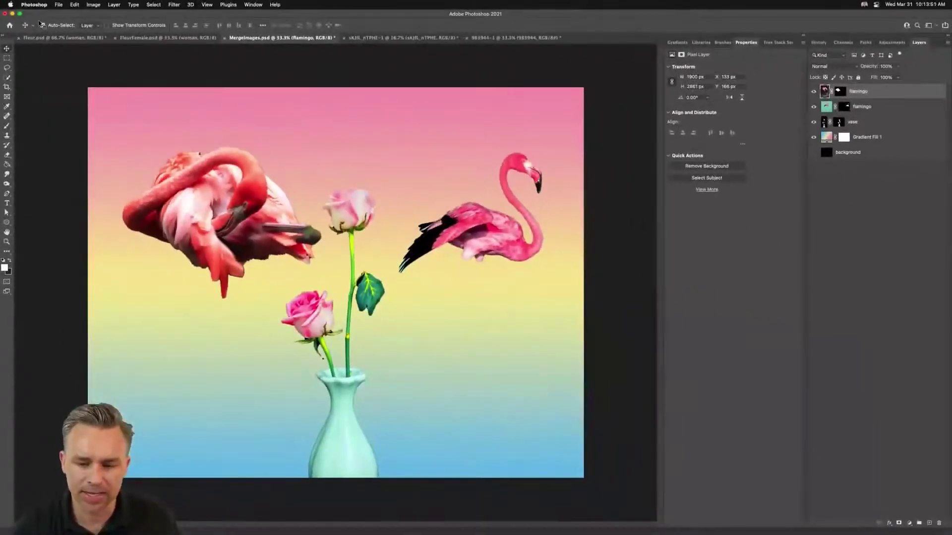
left_click(803, 36)
left_click_drag(919, 42, 661, 192)
Step: Auto-select the flamingo and vase layers in turn by picking their artwork on the canvas
left_click(558, 238)
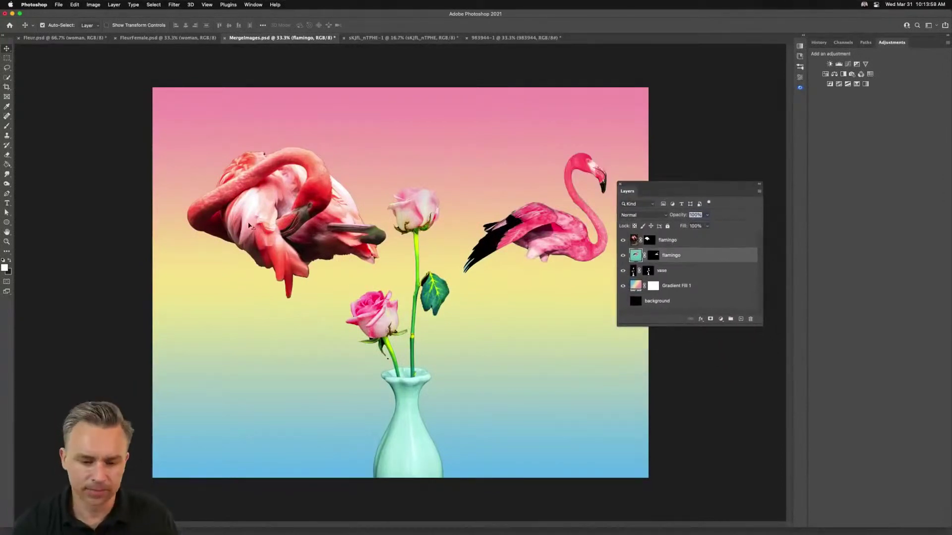
left_click(421, 258)
left_click_drag(311, 228, 315, 229)
left_click(498, 228)
left_click(403, 205)
left_click(287, 206)
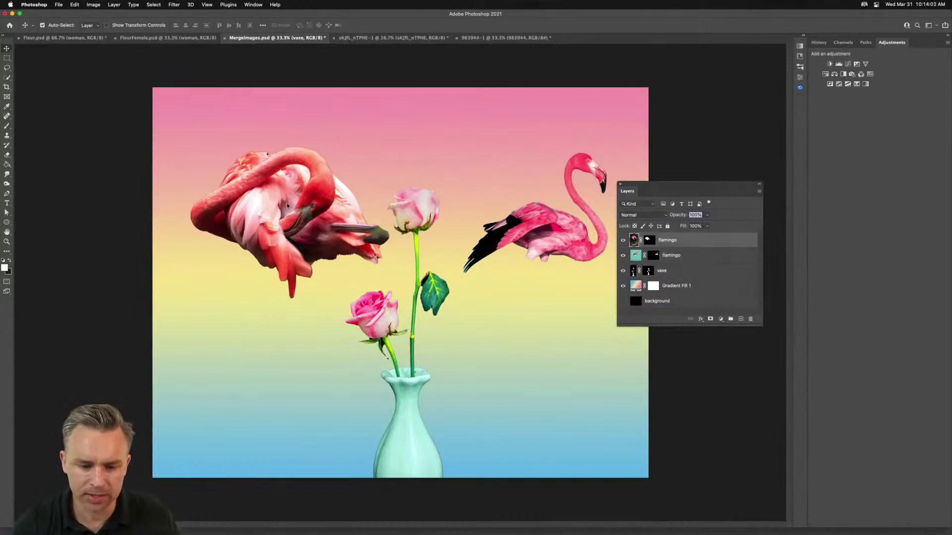
left_click(414, 410)
left_click(315, 214)
left_click(422, 209)
Step: Move the left flamingo slightly down and left, then try moving the vase upward and undo that move
left_click_drag(330, 190, 310, 206)
left_click_drag(421, 204, 443, 153)
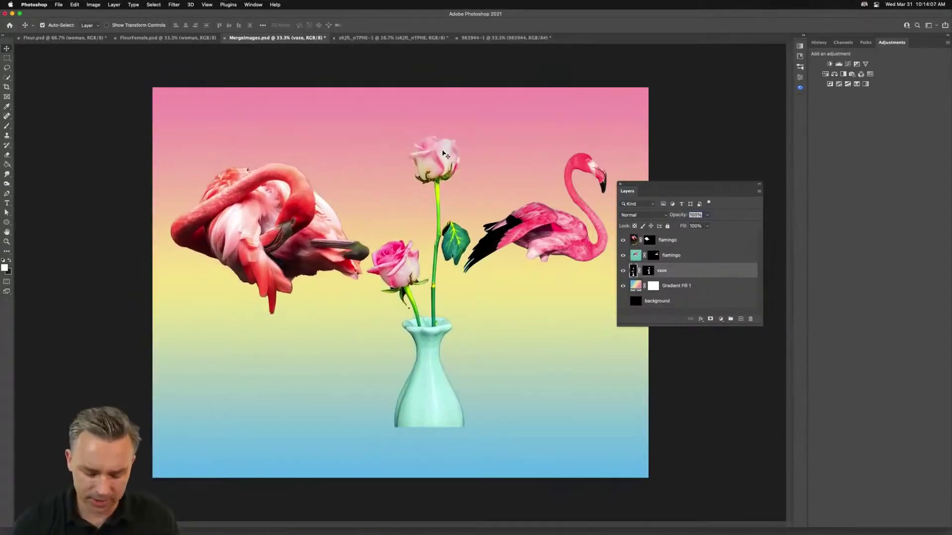
key("super+z")
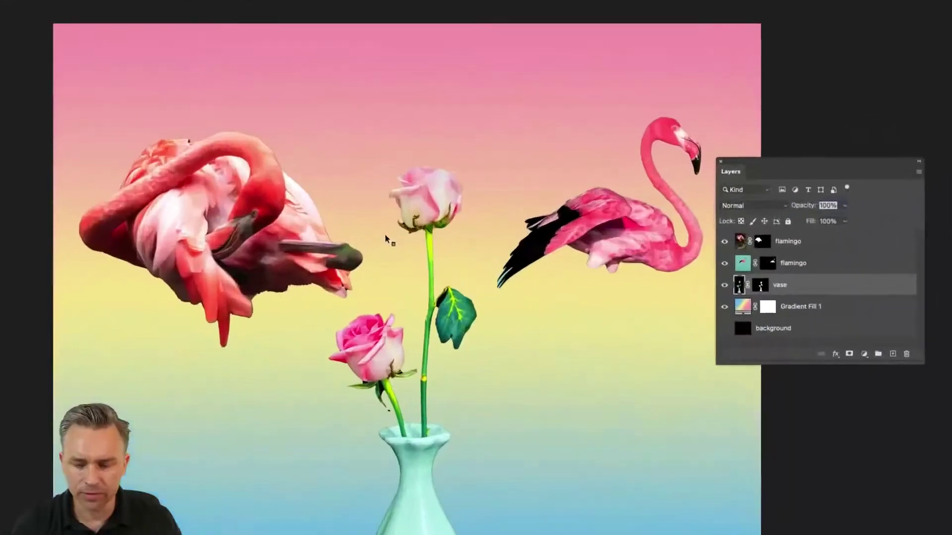
Step: Lower the floating Layers panel and select the two flamingo layers and the vase layer in turn from the layer list
left_click_drag(686, 192, 678, 242)
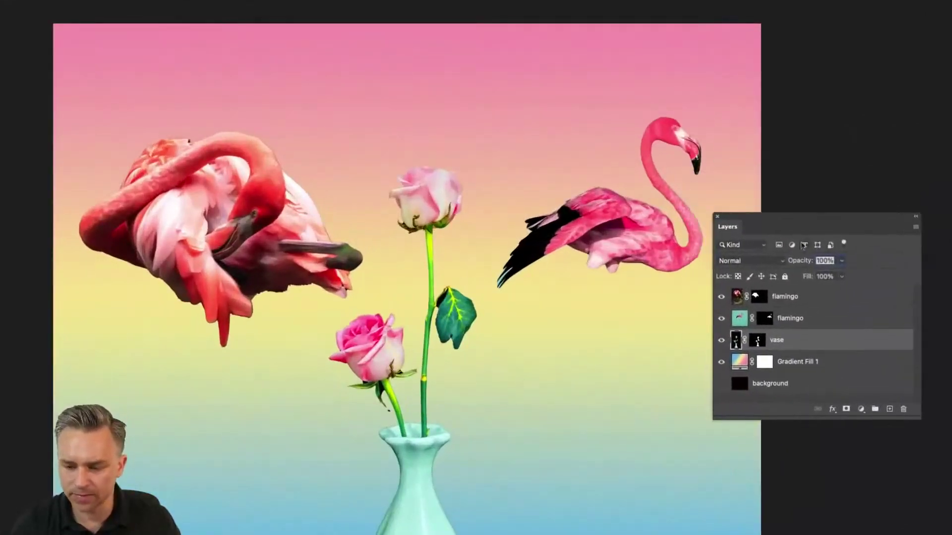
left_click(814, 313)
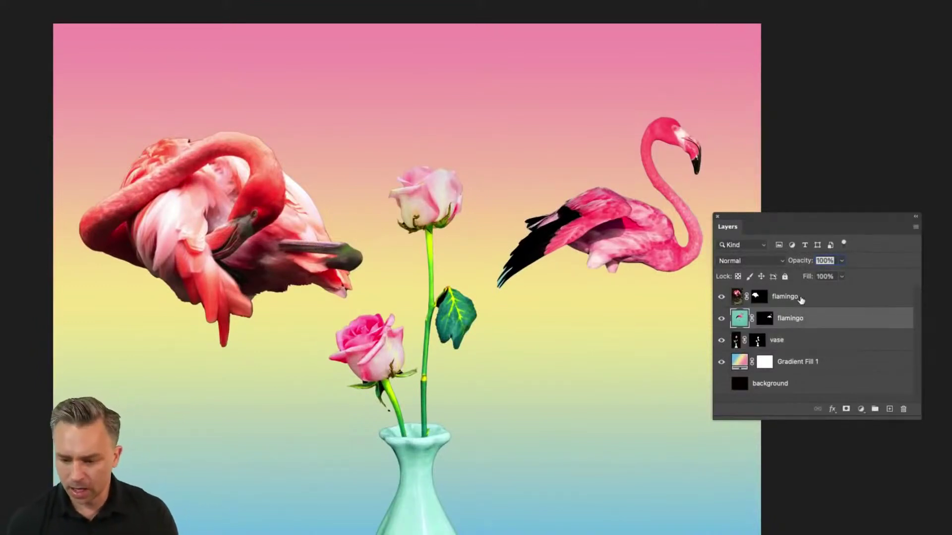
left_click(801, 300)
left_click(789, 320)
left_click(798, 340)
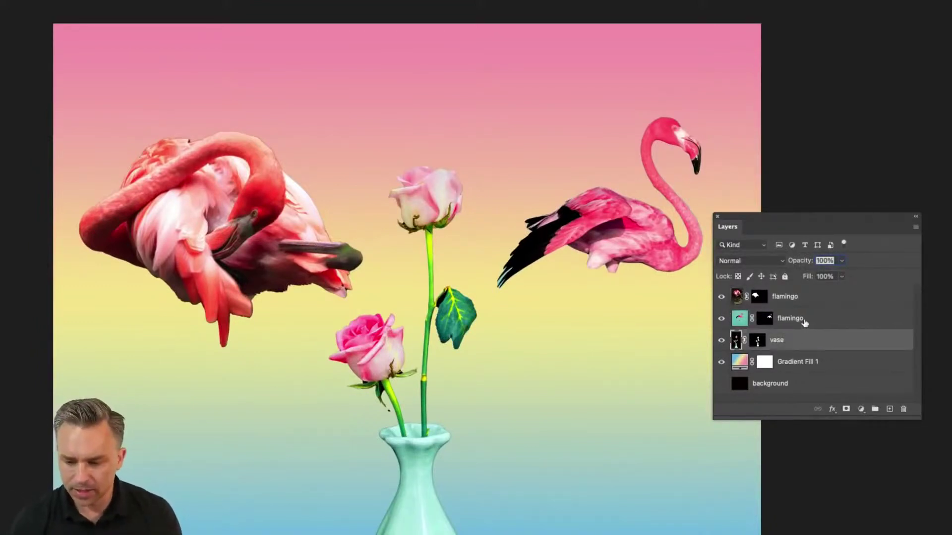
left_click(805, 323)
left_click(796, 301)
left_click(804, 323)
left_click(799, 341)
left_click(741, 312)
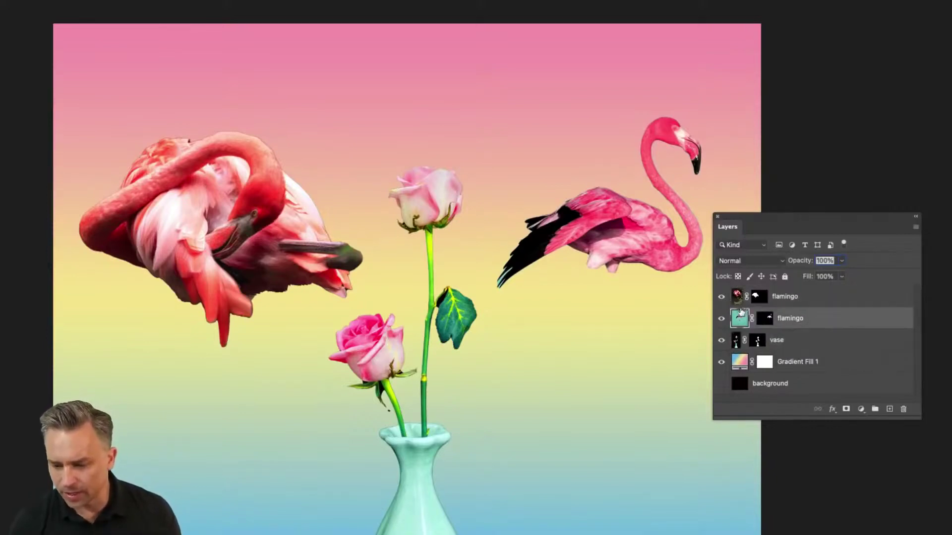
Step: Alternate between the top flamingo layer's mask and its image as the active target, ending on the image
left_click(764, 319)
left_click(757, 303)
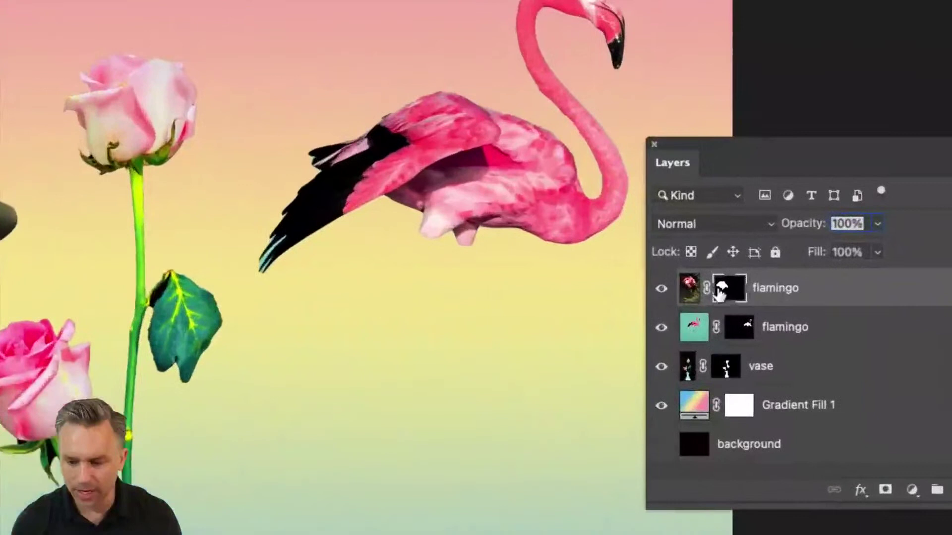
left_click(721, 293)
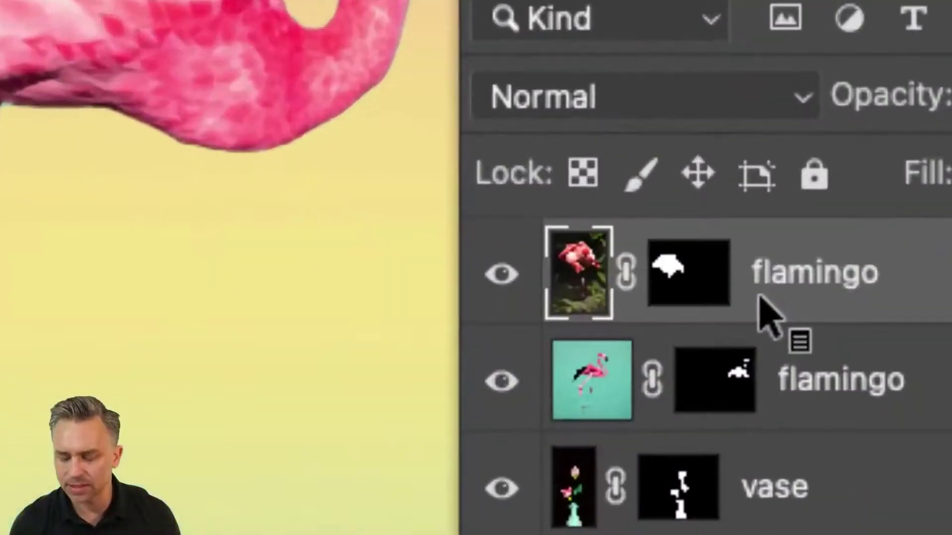
left_click(665, 300)
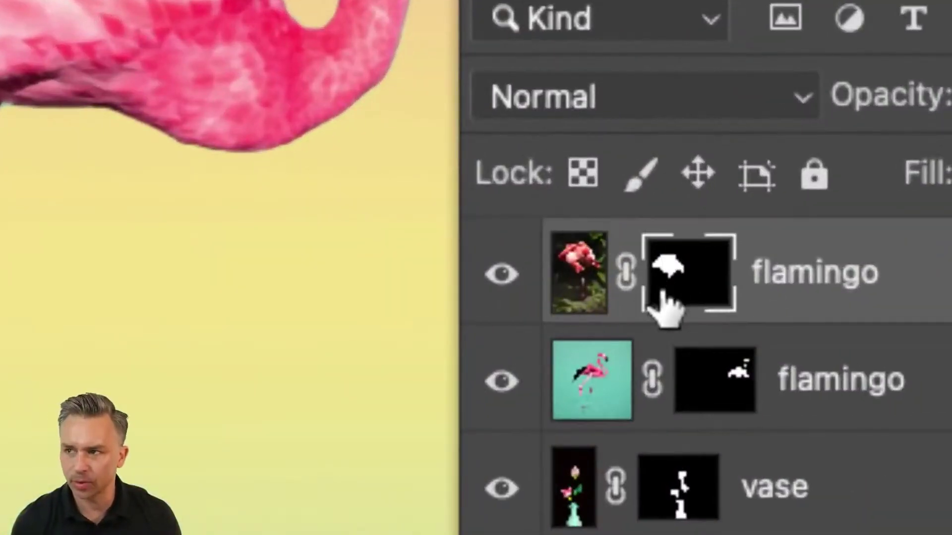
left_click(576, 276)
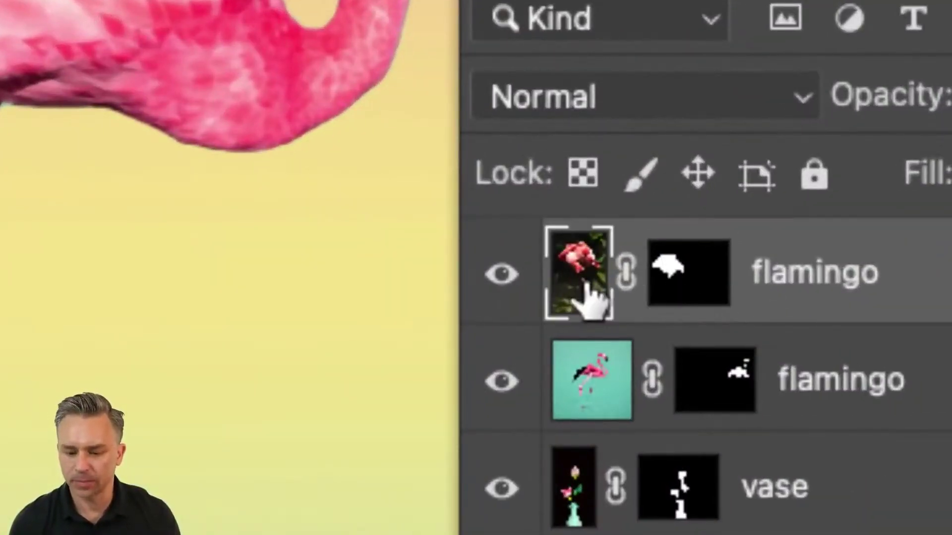
left_click(697, 277)
left_click(600, 286)
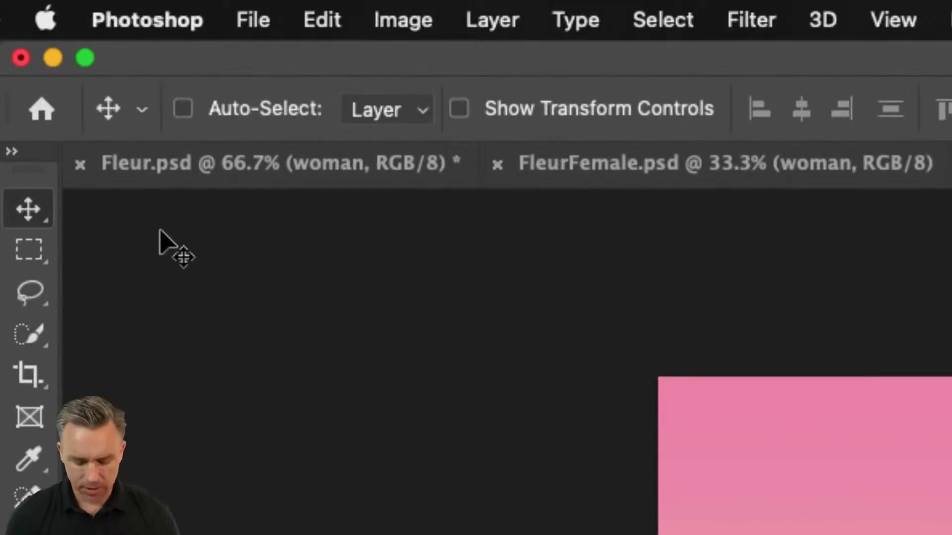
Step: Temporarily switch the Move tool's Auto-Select on and off several times
key("super")
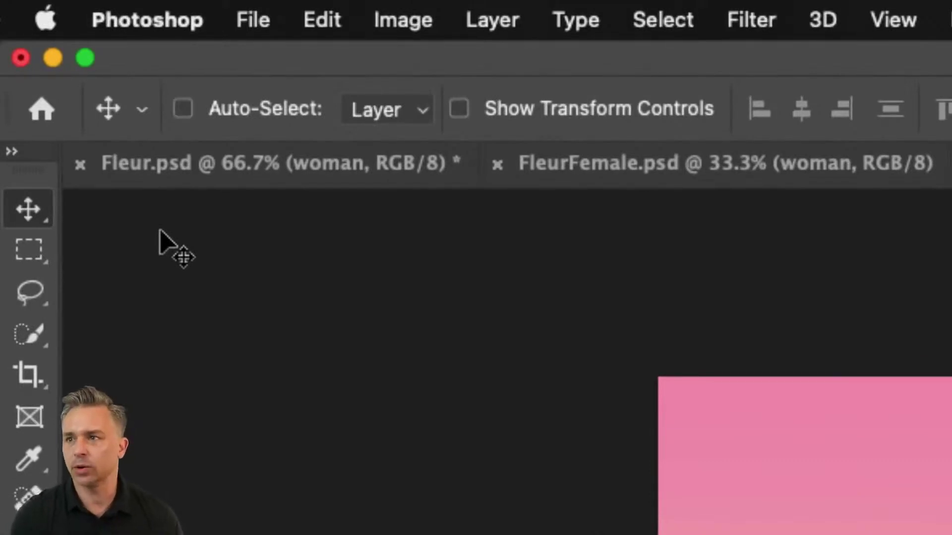
key("super")
key("super")
key("super")
key("super")
key("super")
key("super")
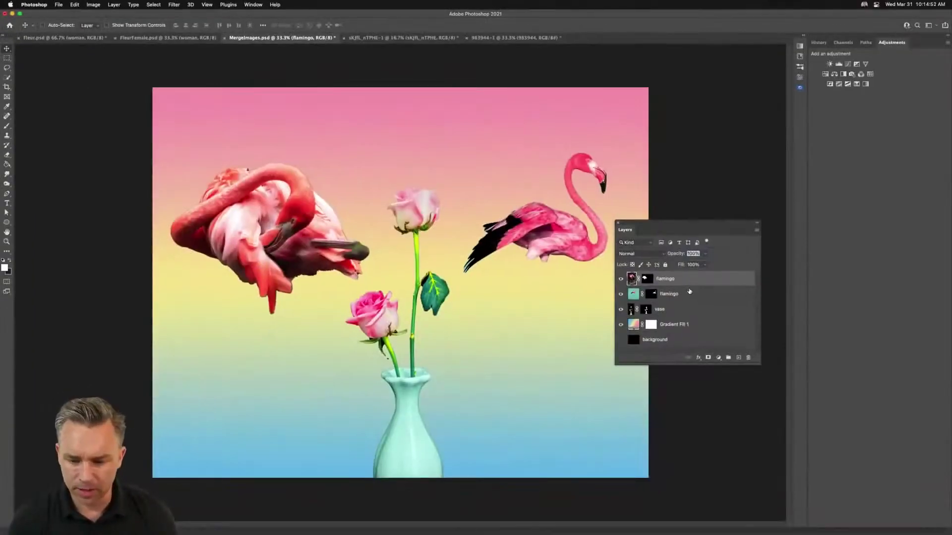
Step: Alternate between the teal-background flamingo and vase layers in the layer list
left_click(688, 294)
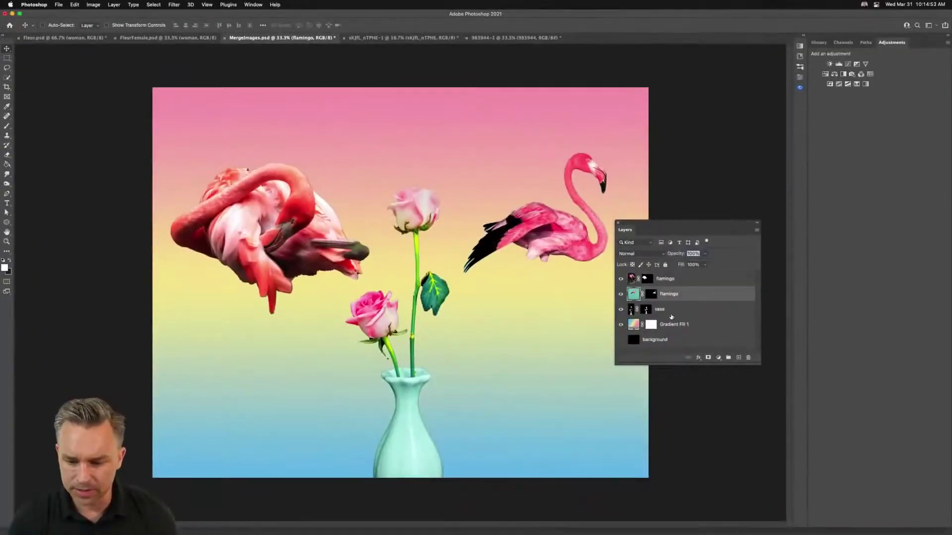
left_click(672, 312)
left_click(679, 296)
left_click(679, 313)
Step: Place the teal-background flamingo on the upper rose and move the other flamingo down and right over the lower rose
left_click_drag(215, 222, 219, 282)
left_click_drag(535, 241, 466, 291)
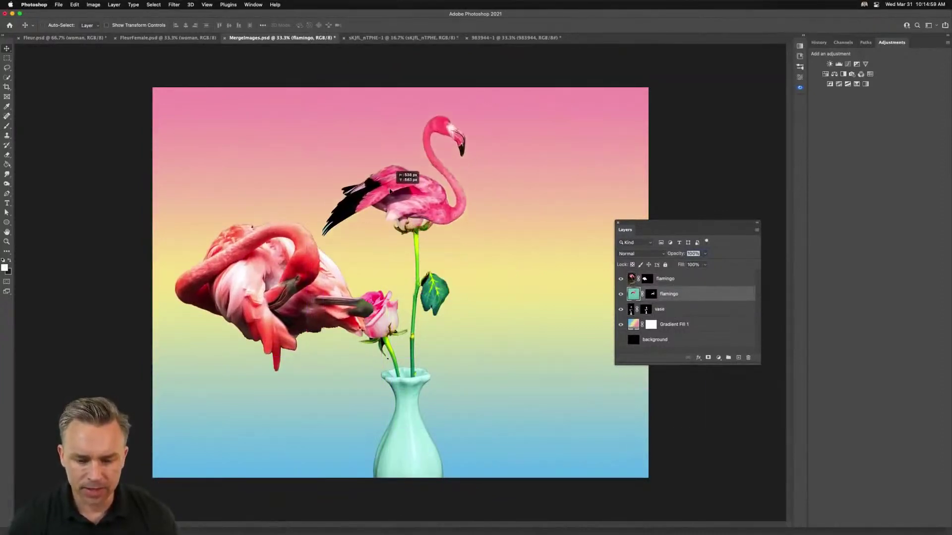
left_click_drag(391, 171, 400, 197)
key("super")
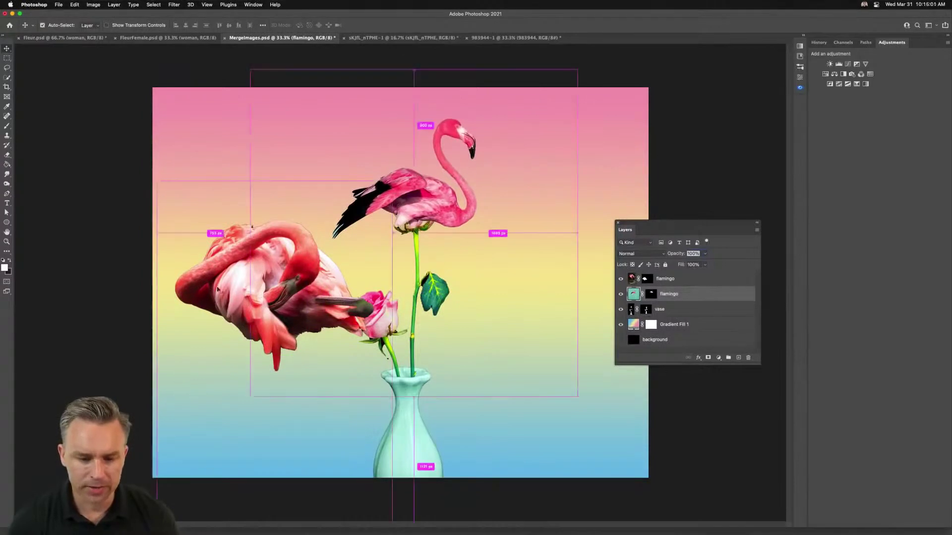
left_click_drag(217, 289, 298, 287)
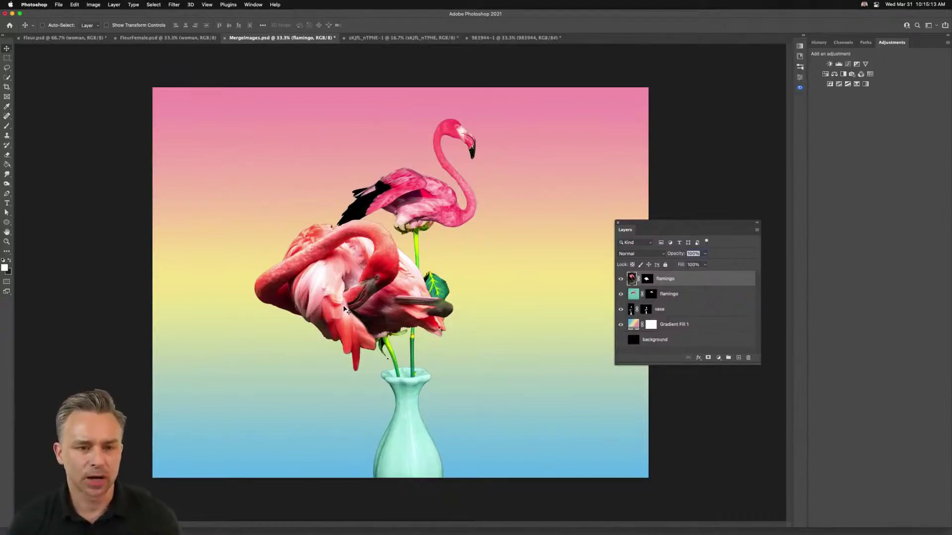
Step: Dock the Layers panel back beside Adjustments, and shift the lower flamingo left so the leaf on the tall stem is uncovered
left_click_drag(630, 233, 838, 44)
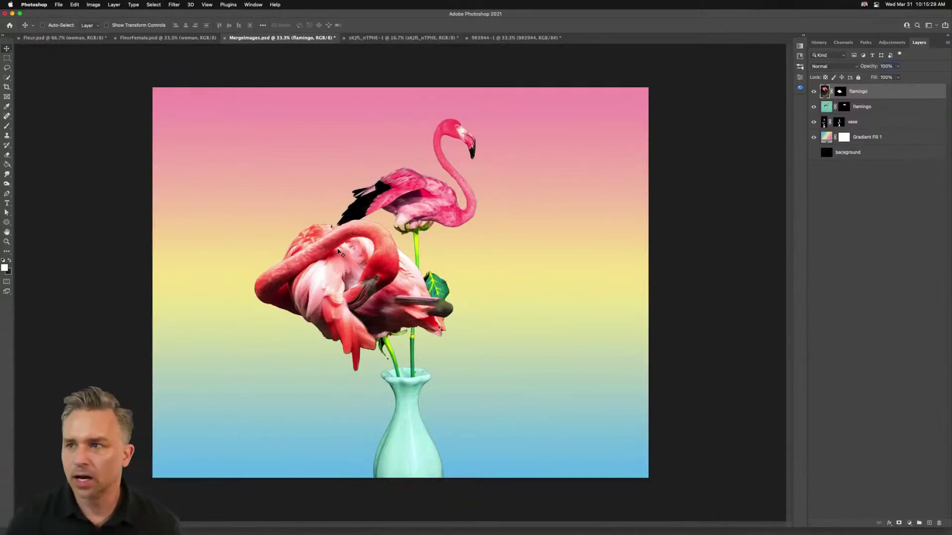
left_click_drag(313, 251, 294, 250)
key("super+plus")
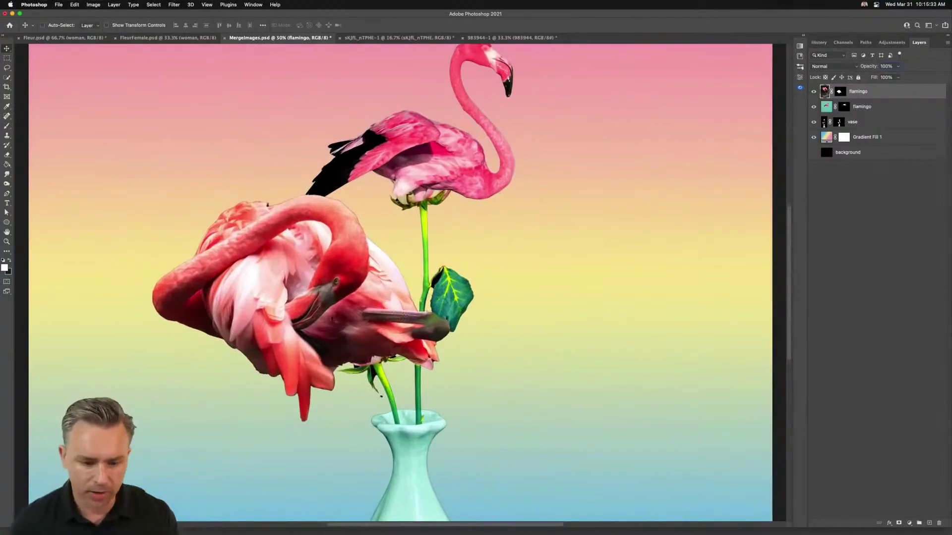
scroll(243, 290, "left", 3)
left_click_drag(336, 309, 309, 301)
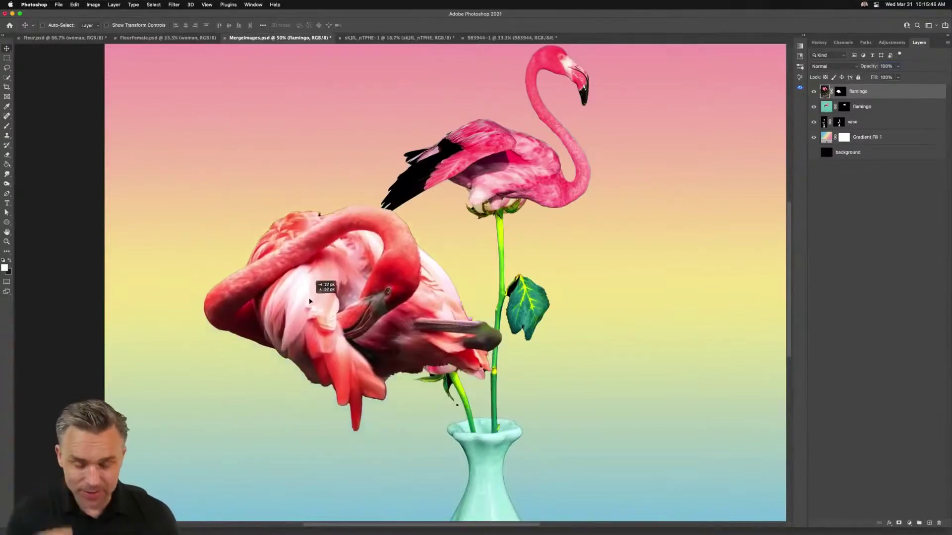
Step: Move the preening flamingo down and left, clear of the smaller rose, and select the teal-background flamingo layer
left_click_drag(362, 247, 299, 329)
left_click(510, 168, "super")
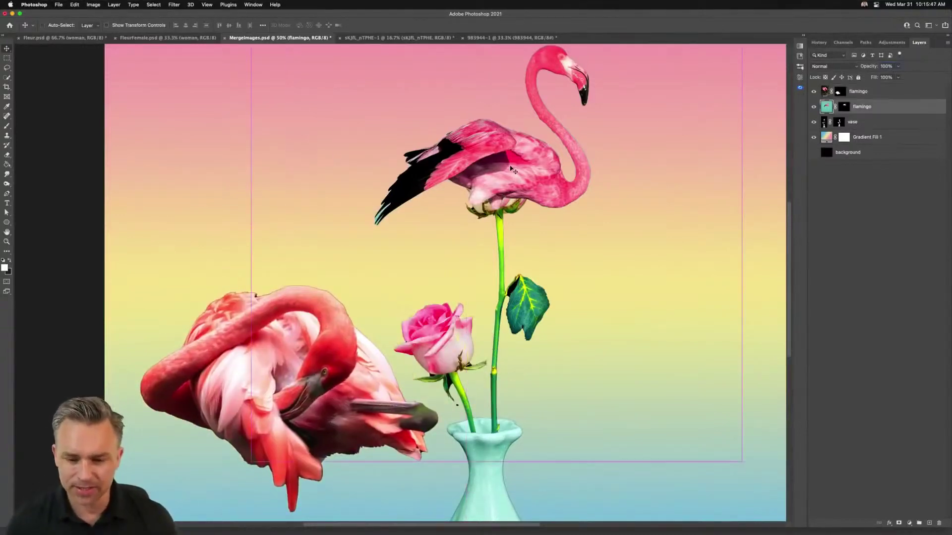
key("super+equal")
left_click_drag(539, 152, 449, 172)
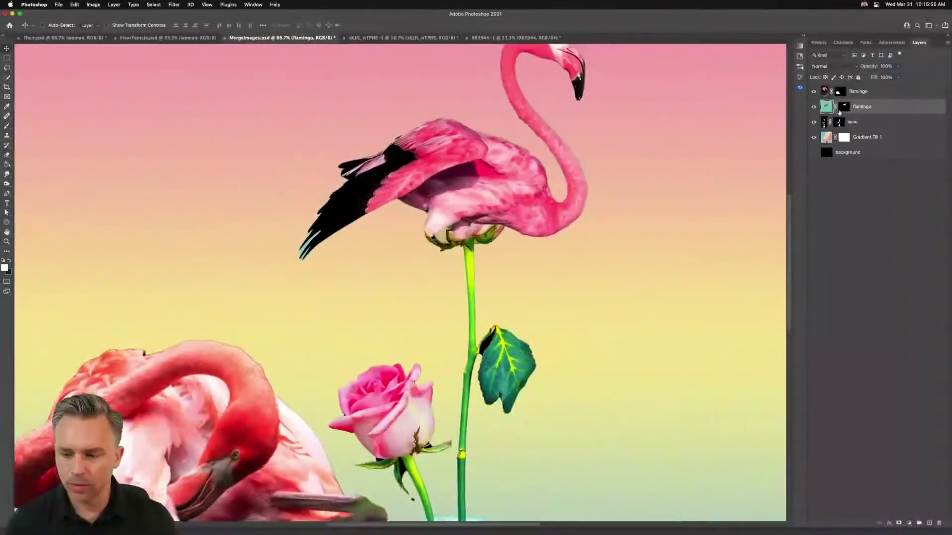
Step: Target the upper flamingo's layer mask and set up a Soft Round brush with 17% flow
left_click(842, 109)
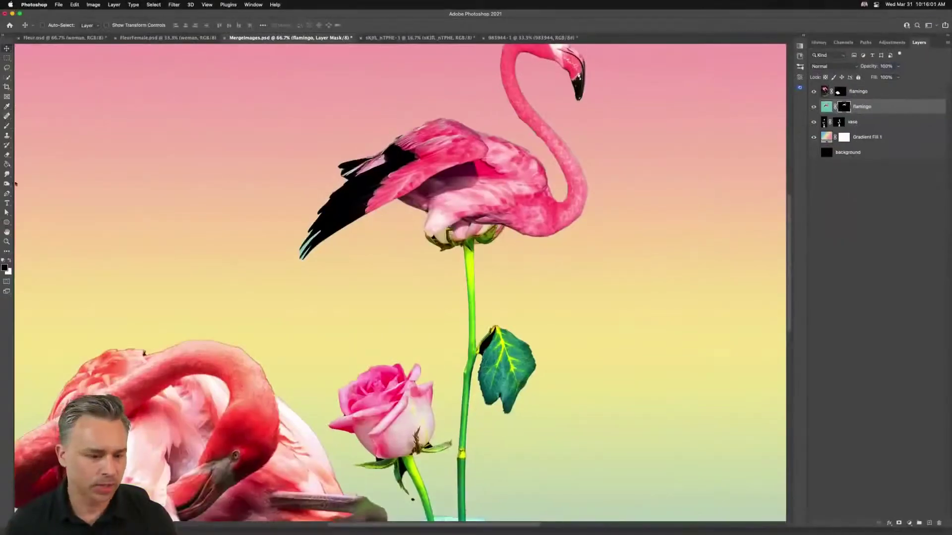
key("b")
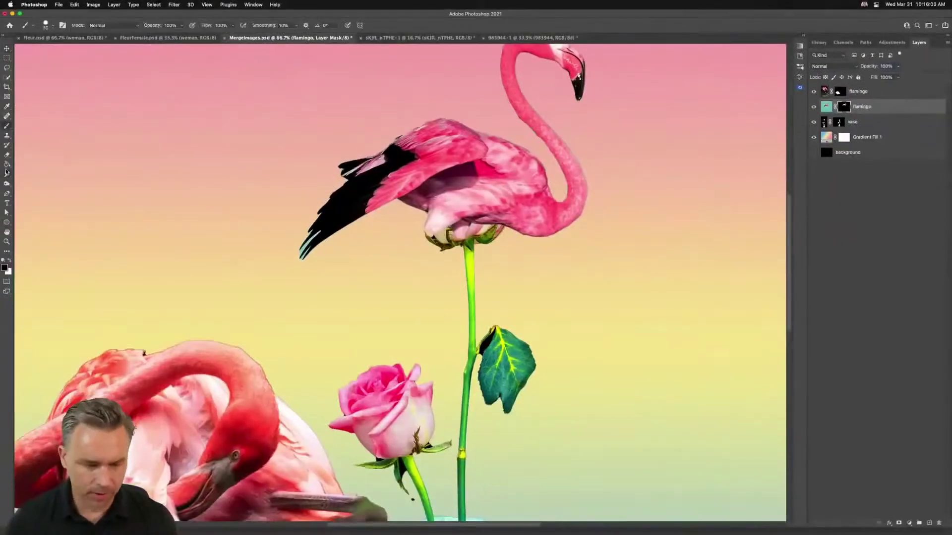
left_click(53, 26)
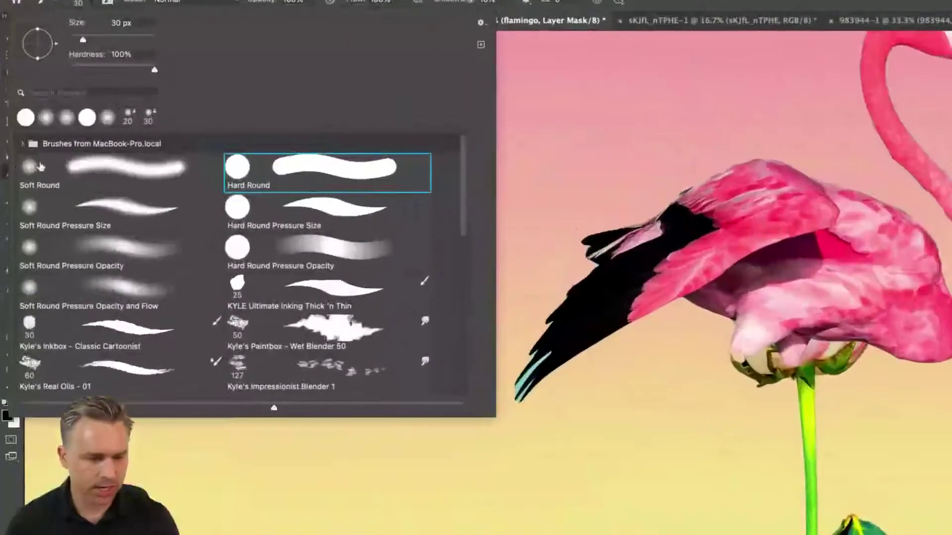
left_click(25, 124)
left_click(354, 40)
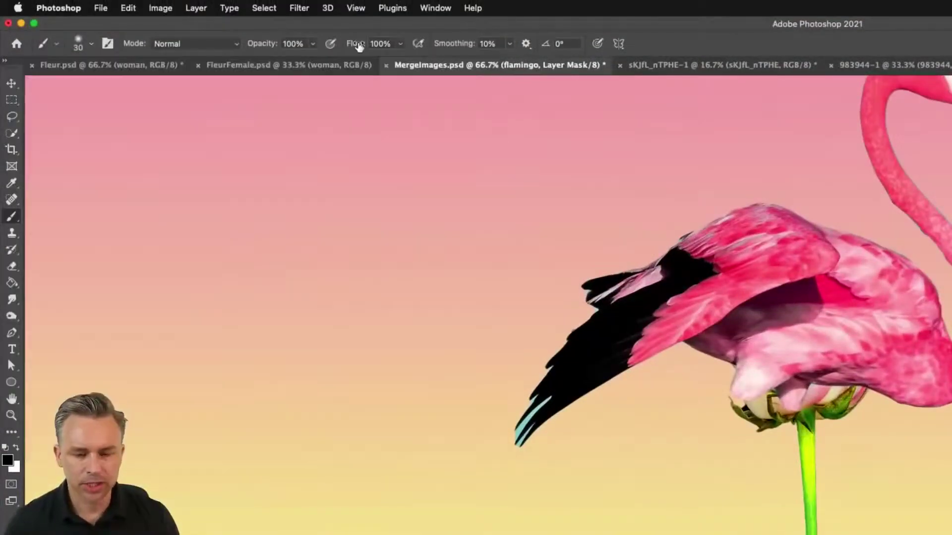
mouse_move(357, 44)
left_mouse_down()
mouse_move(296, 38)
mouse_move(310, 42)
left_mouse_up()
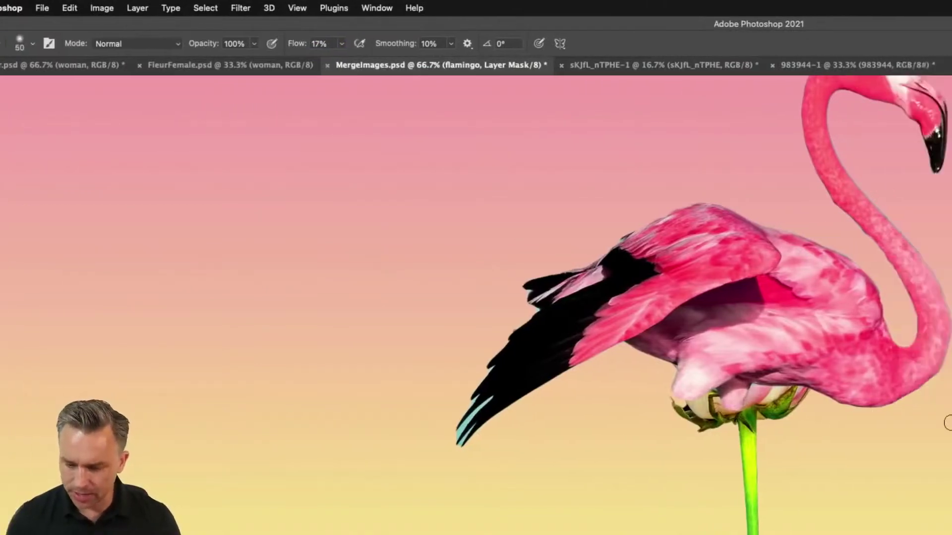
Step: Adjust the brush size and paint black on the mask over the flamingo's belly to blend it into the rose petals
key("bracketright")
key("bracketright")
key("bracketright")
key("bracketright")
key("bracketright")
key("bracketright")
key("bracketright")
key("bracketright")
key("bracketright")
key("bracketright")
key("bracketright")
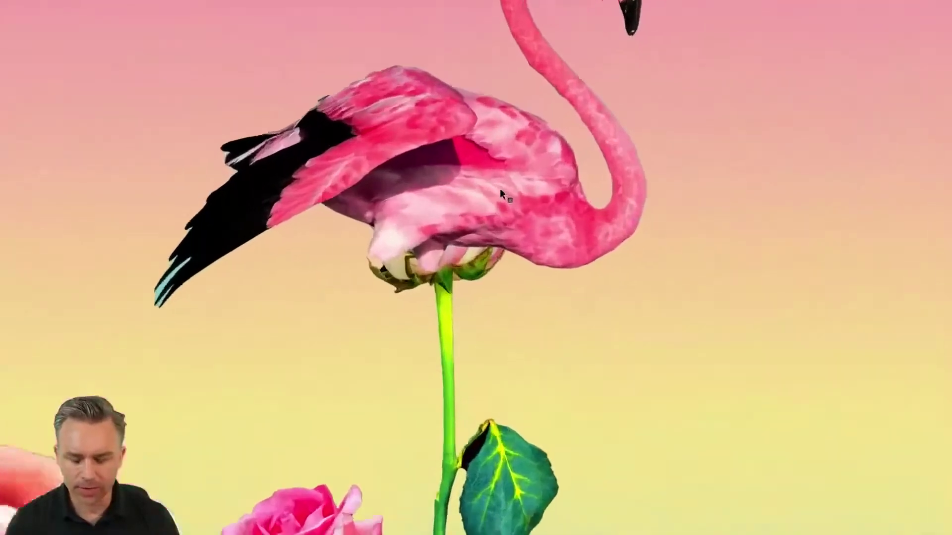
mouse_move(340, 288)
left_mouse_down()
mouse_move(433, 298)
mouse_move(425, 316)
mouse_move(399, 292)
mouse_move(369, 286)
mouse_move(382, 320)
mouse_move(440, 320)
mouse_move(389, 320)
mouse_move(368, 283)
mouse_move(349, 322)
mouse_move(391, 360)
mouse_move(342, 323)
mouse_move(323, 281)
left_mouse_up()
key("[")
key("[")
key("[")
key("[")
key("[")
key("[")
key("[")
key("[")
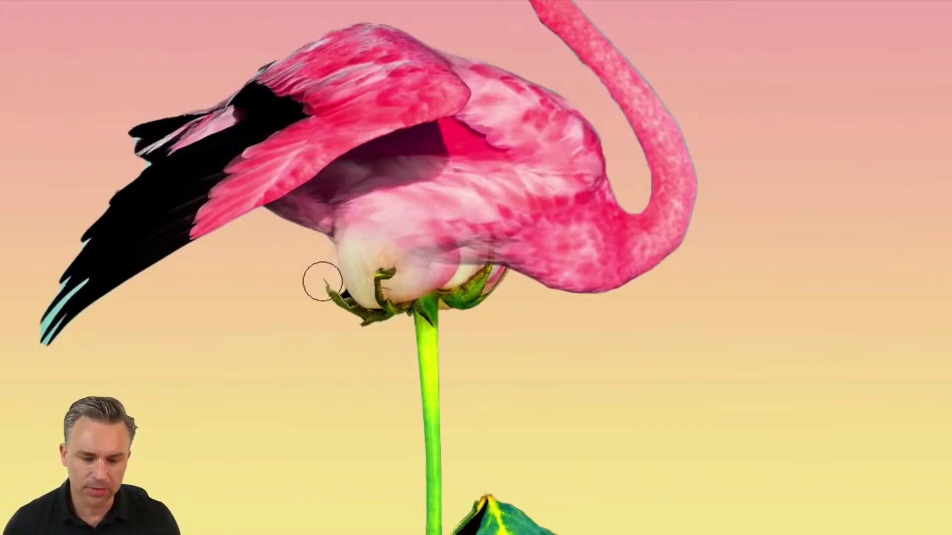
Step: Mask out the rest of the belly with a smaller brush so the upper rose's petals and sepals show cleanly
mouse_move(381, 272)
left_mouse_down()
mouse_move(378, 245)
mouse_move(422, 254)
mouse_move(415, 288)
mouse_move(458, 268)
mouse_move(467, 253)
mouse_move(448, 266)
mouse_move(481, 272)
mouse_move(477, 250)
mouse_move(459, 242)
mouse_move(471, 241)
mouse_move(437, 246)
mouse_move(485, 240)
mouse_move(462, 247)
mouse_move(498, 259)
mouse_move(487, 287)
mouse_move(494, 278)
mouse_move(475, 256)
mouse_move(495, 243)
left_mouse_up()
key("[")
key("[")
key("[")
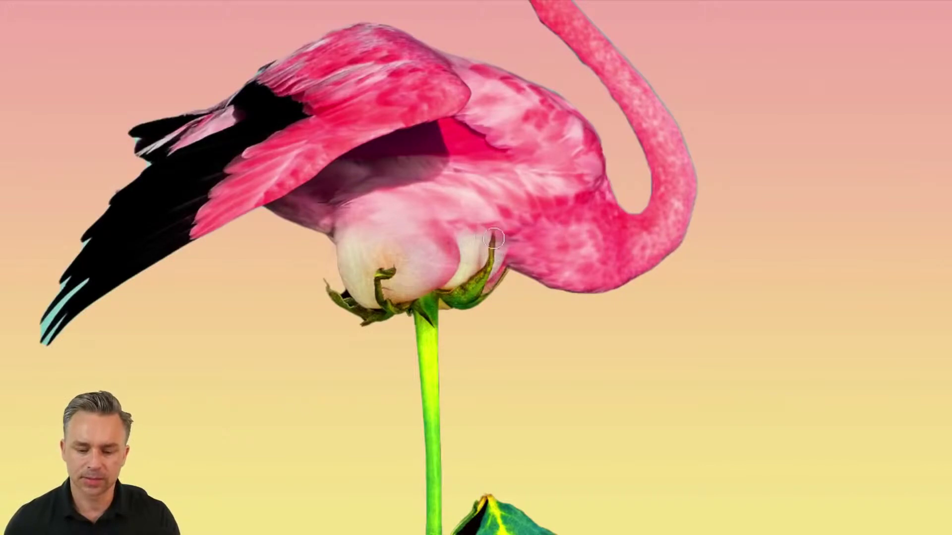
key("ctrl+minus")
key("ctrl+minus")
key("ctrl+minus")
key("ctrl+minus")
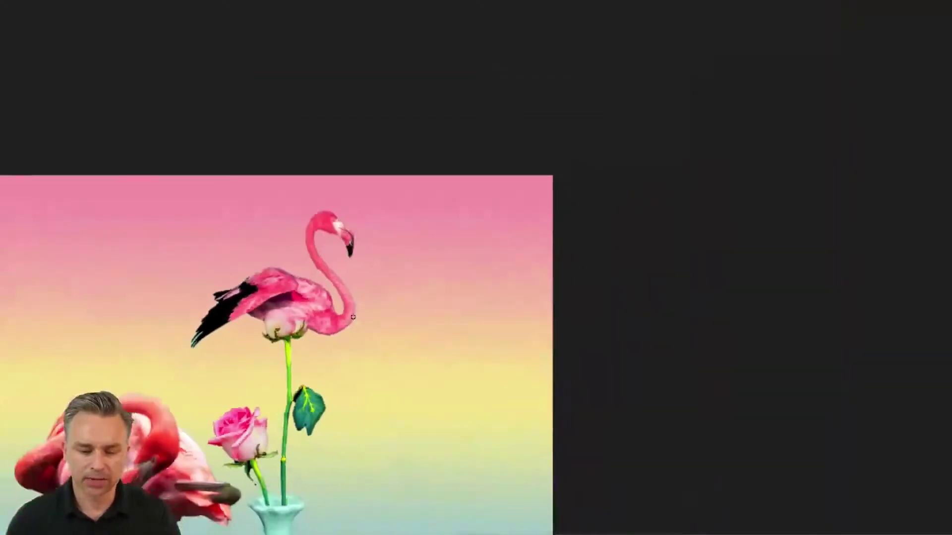
key("super+0")
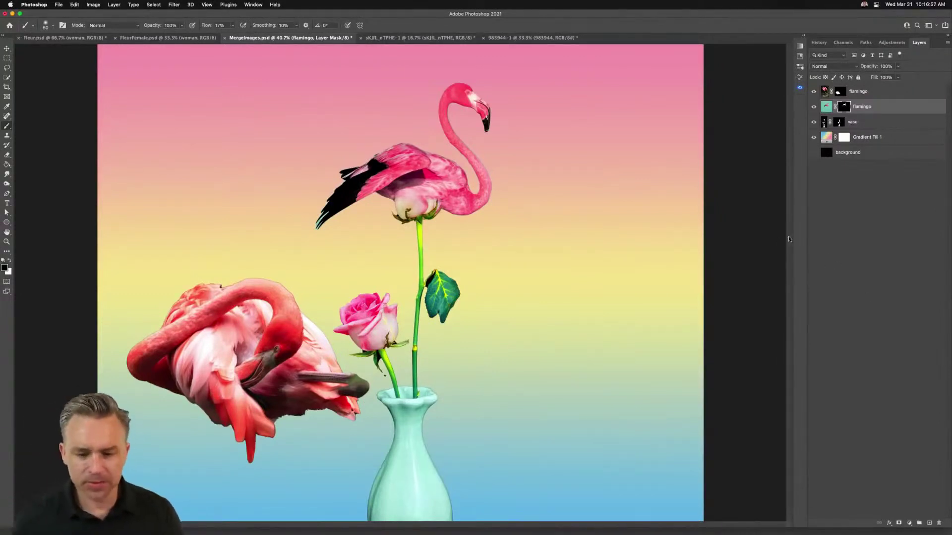
Step: Select the top flamingo layer and move the preening flamingo up and right so it covers most of the smaller rose
key("x")
left_click(863, 92)
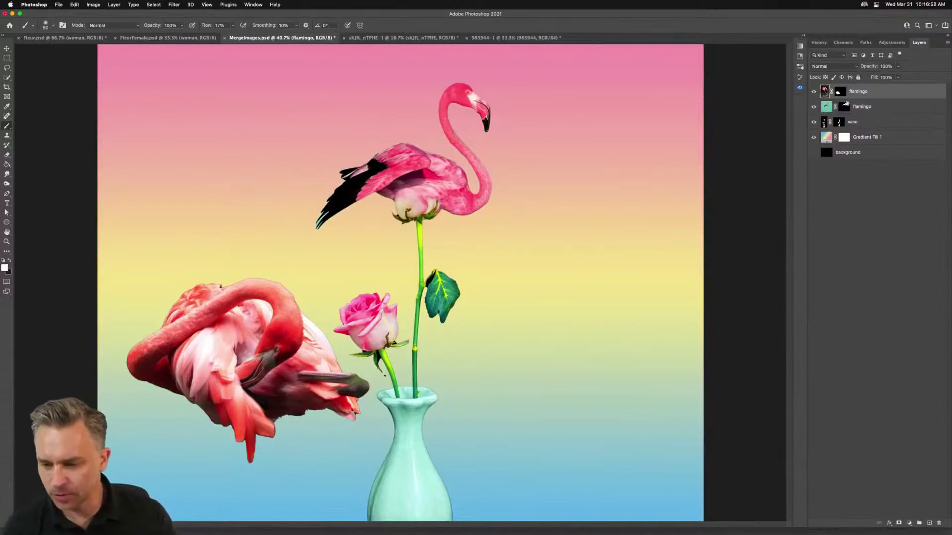
left_click(8, 48)
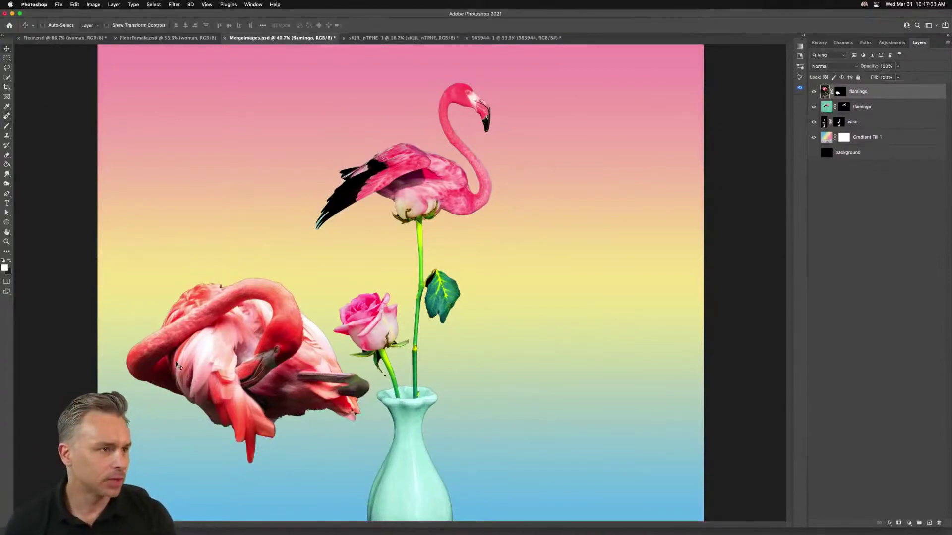
left_click_drag(165, 377, 200, 336)
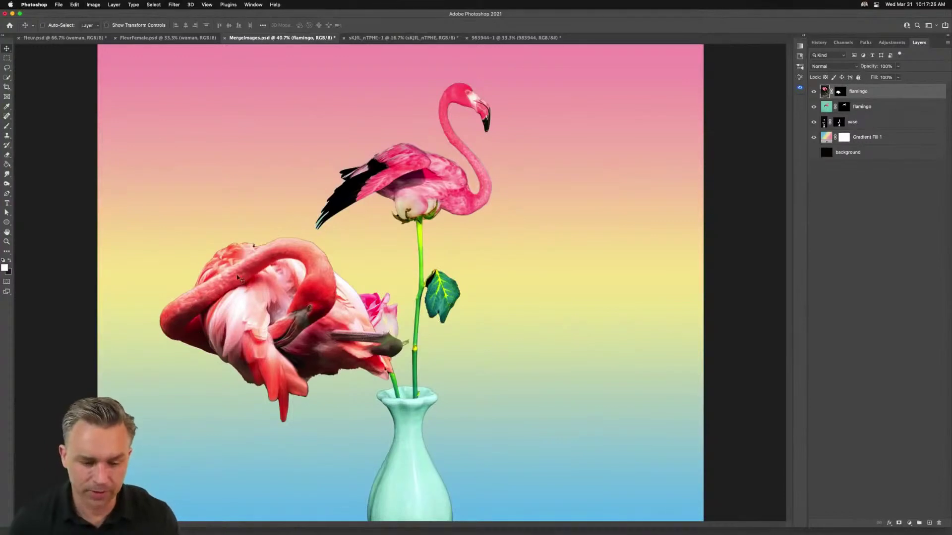
mouse_move(248, 297)
left_mouse_down()
mouse_move(272, 192)
mouse_move(248, 263)
mouse_move(252, 295)
left_mouse_up()
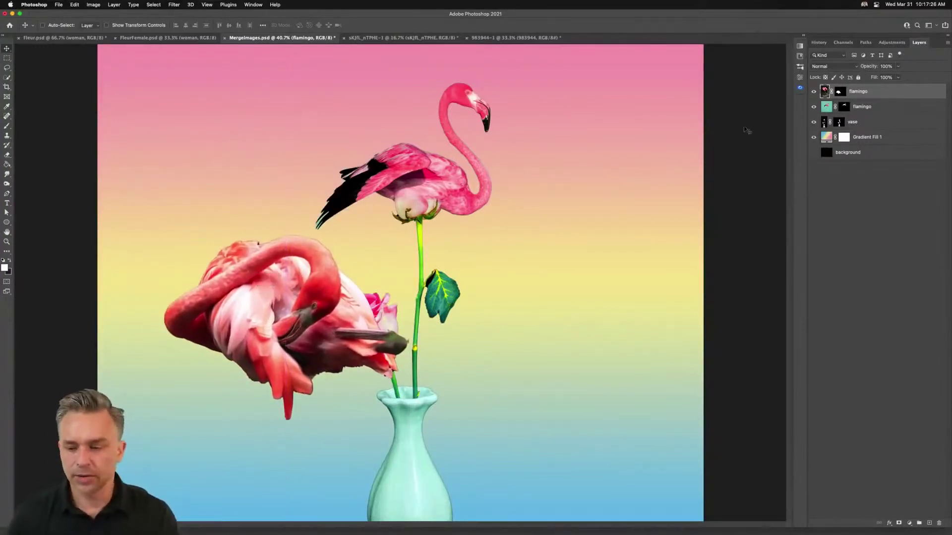
key("super+equal")
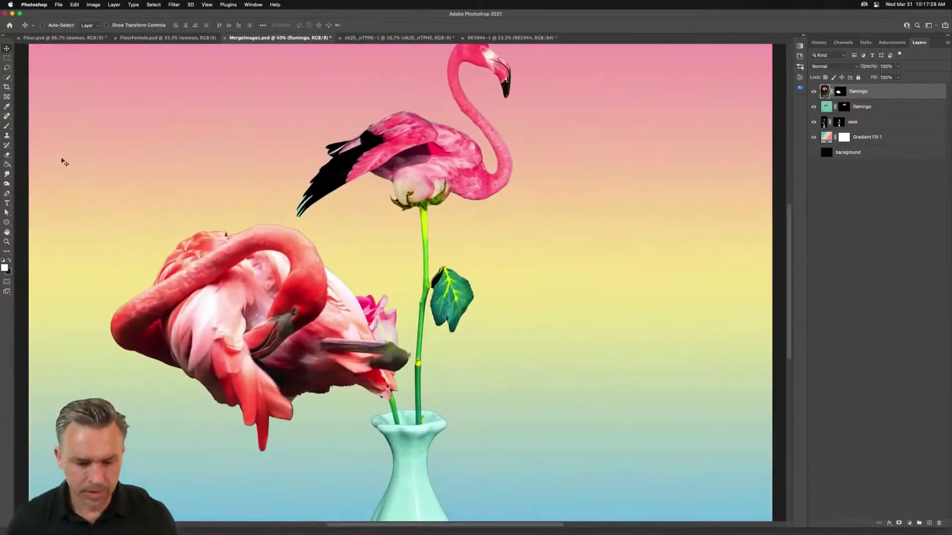
left_click_drag(286, 230, 385, 213)
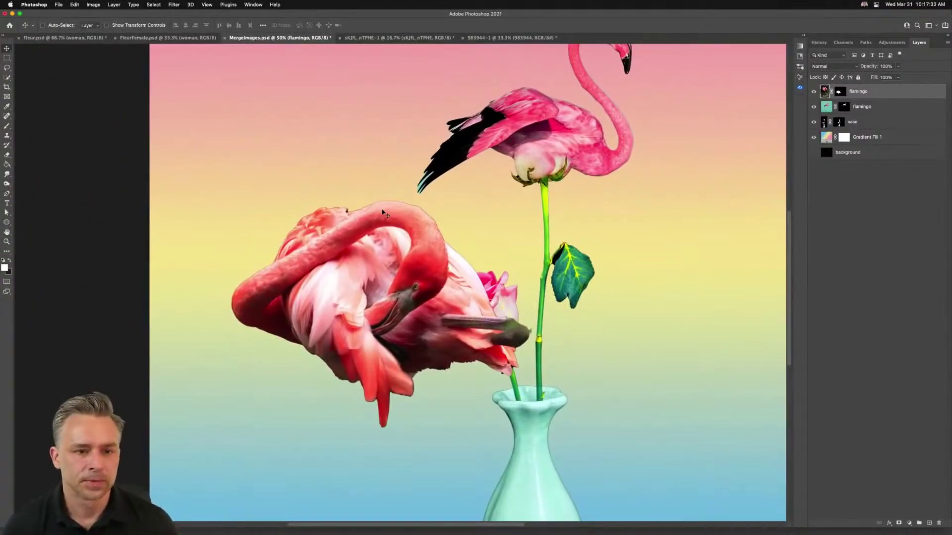
left_click_drag(395, 242, 361, 266)
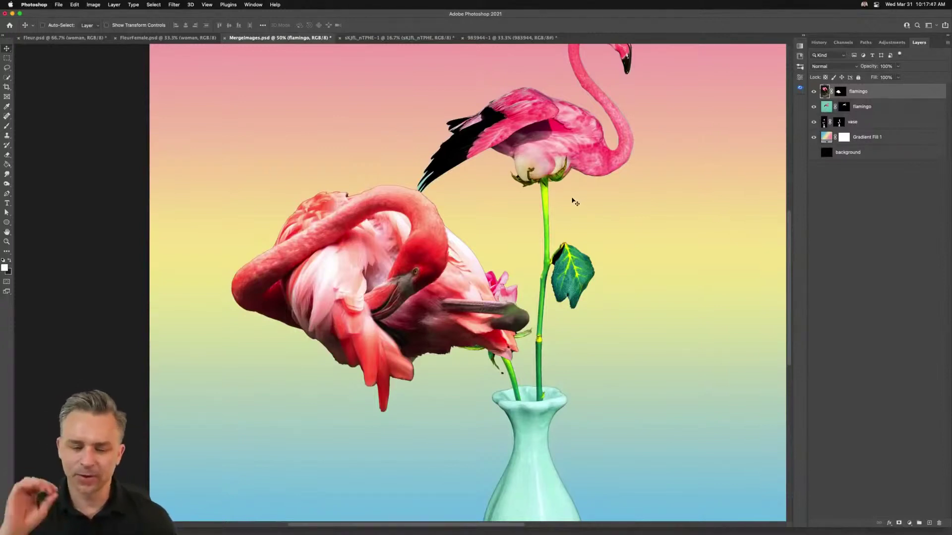
left_click_drag(355, 270, 372, 260)
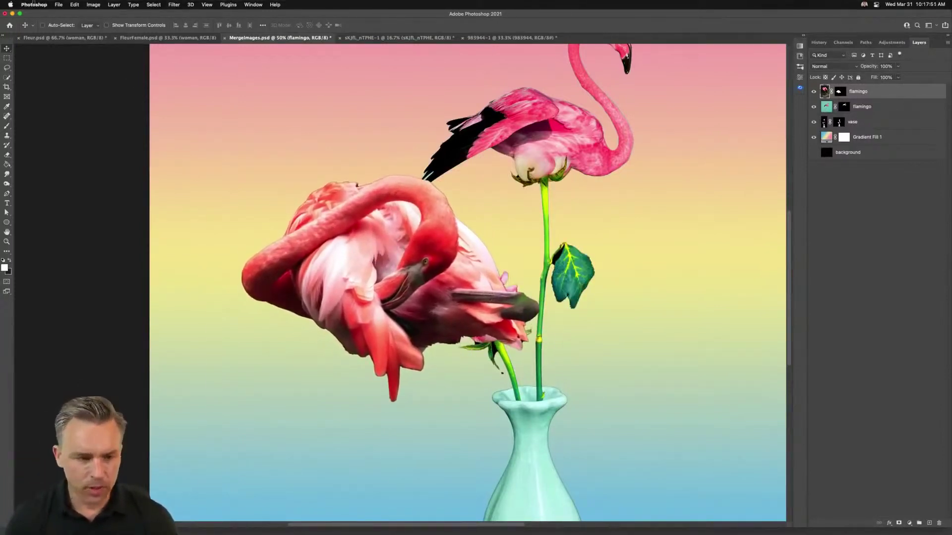
Step: Shrink the preening flamingo with Free Transform until it is a tiny shape on the smaller rose
left_click(71, 4)
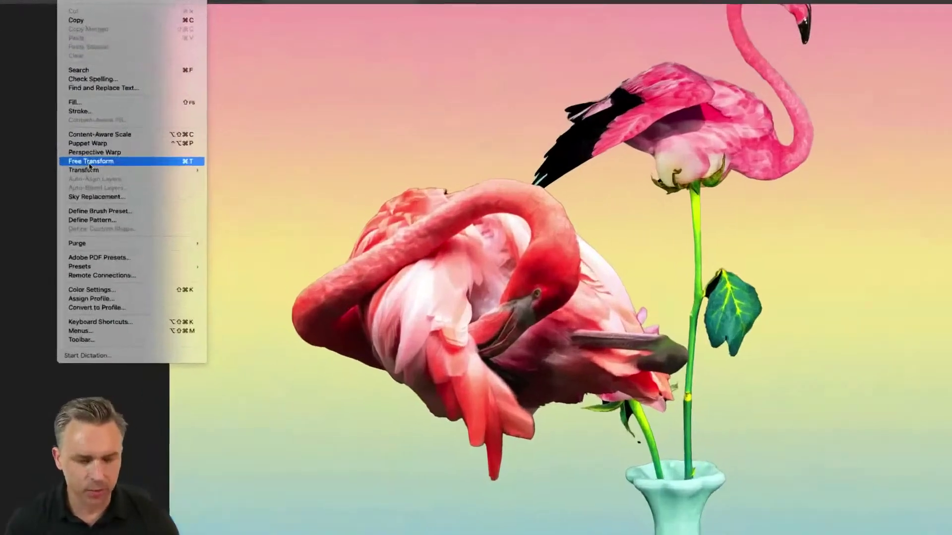
left_click(89, 163)
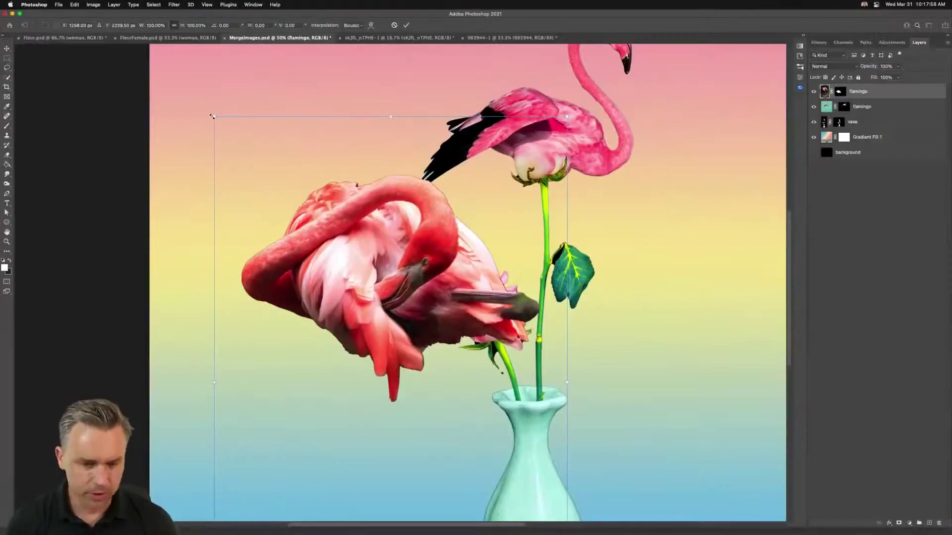
left_click_drag(255, 103, 452, 474)
left_click_drag(509, 510, 480, 279)
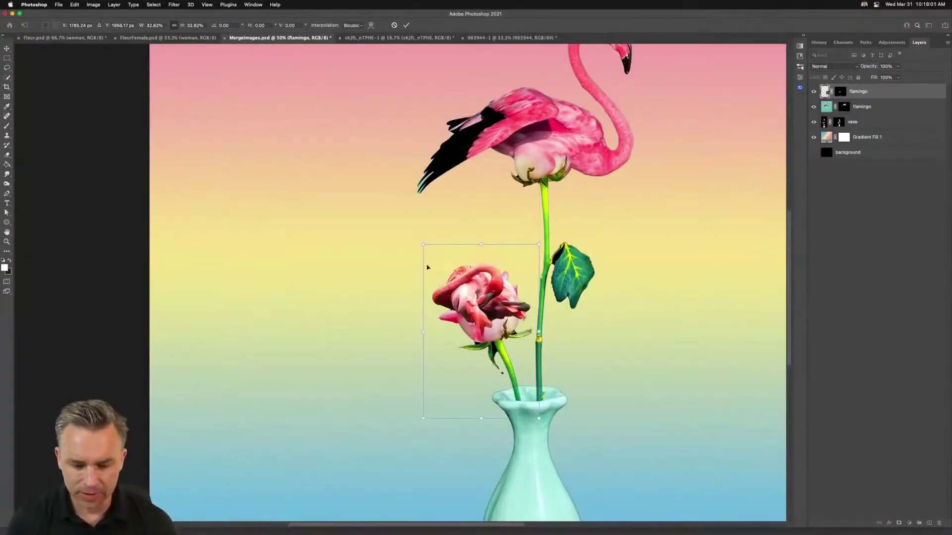
left_click_drag(418, 243, 480, 325)
key("Return")
Step: Scale the tiny flamingo back up to a large size and move it down beside the smaller rose
key("super+t")
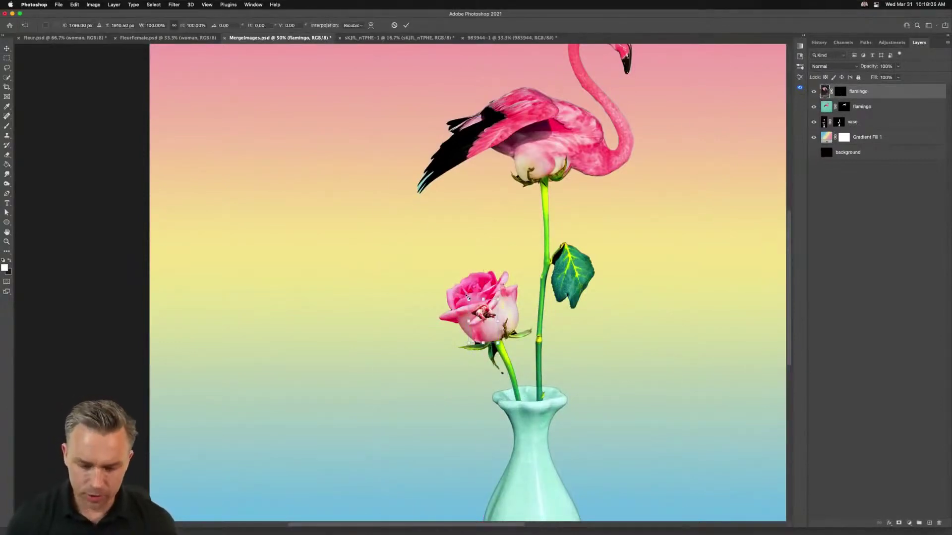
left_click_drag(469, 300, 145, 42)
left_click_drag(357, 105, 416, 342)
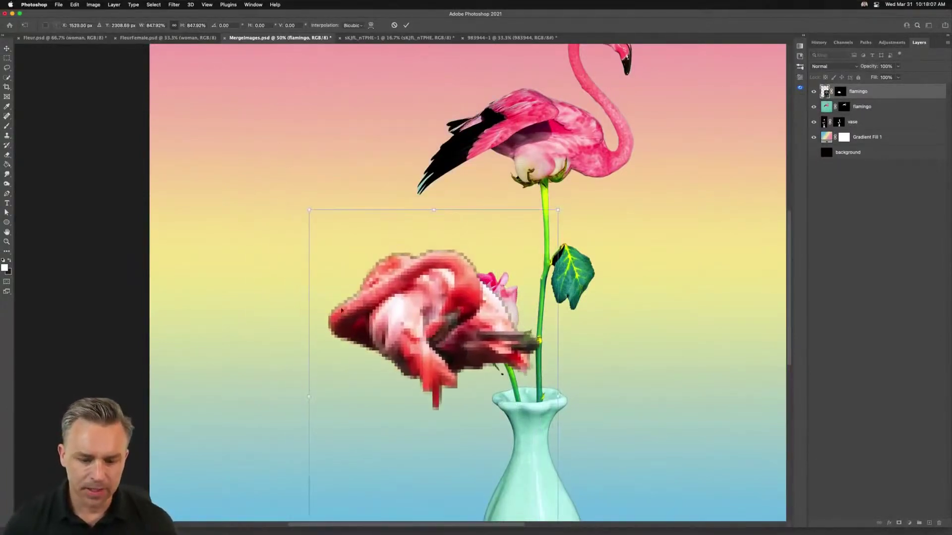
left_click_drag(306, 208, 211, 134)
key("Return")
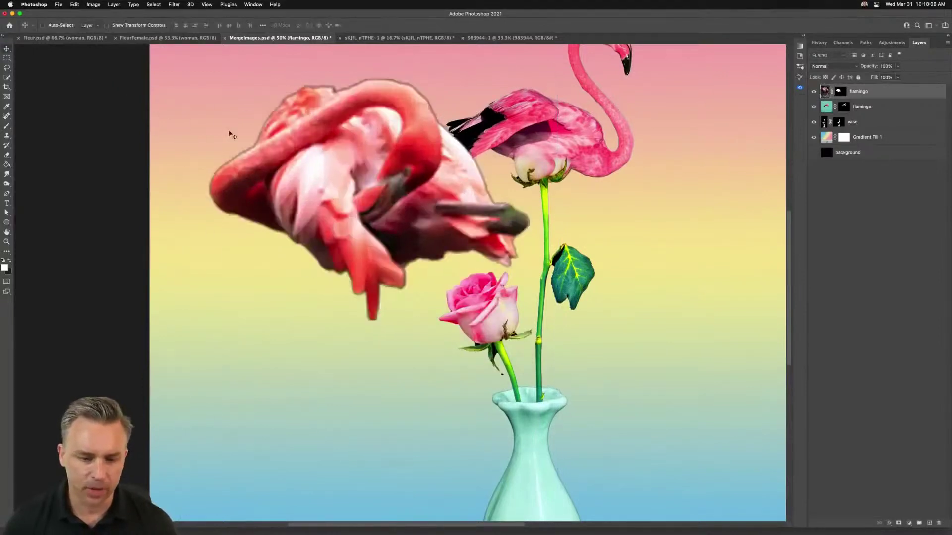
left_click_drag(304, 160, 305, 266)
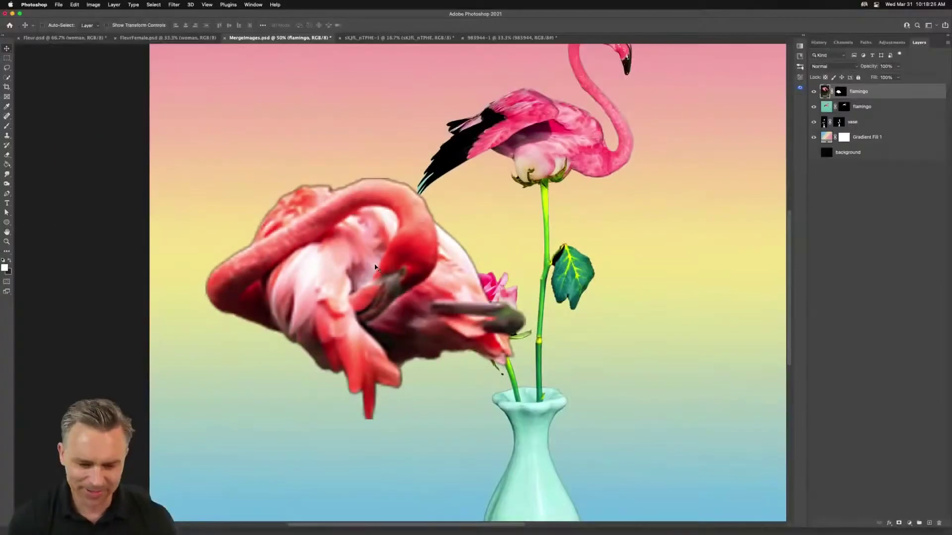
Step: Undo the last move and both scalings of the preening flamingo
key("super+z")
key("super+z")
key("super+z")
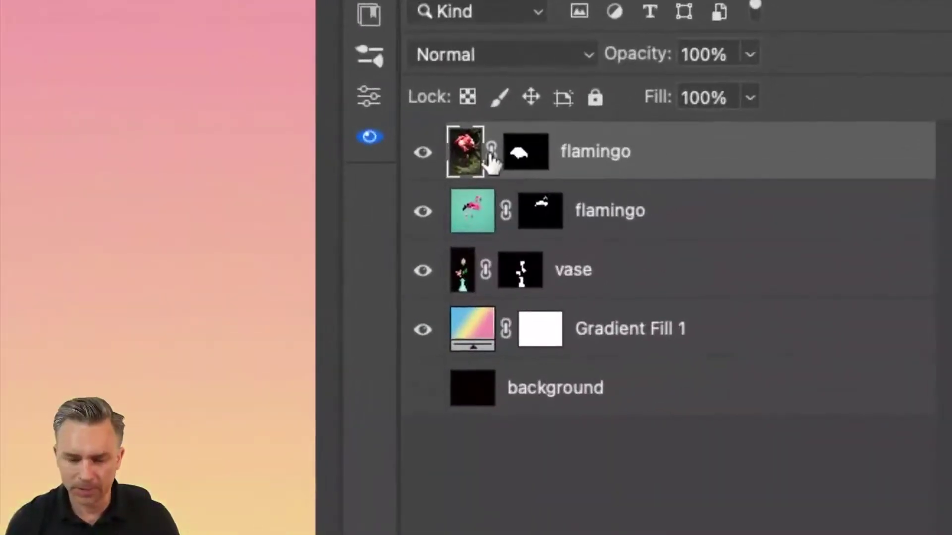
Step: Convert the preening flamingo layer to a Smart Object, open its contents, and return to the MergeImages.psd document
right_click(658, 150)
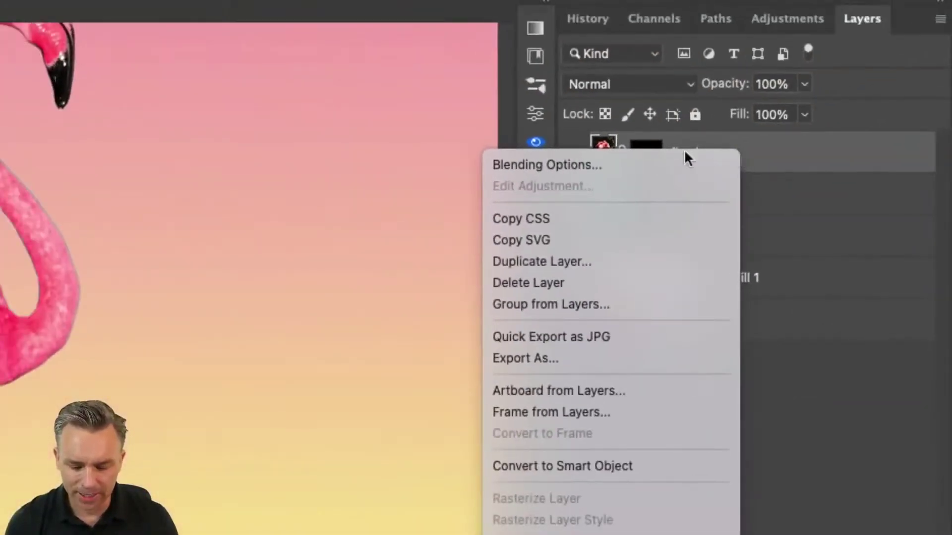
left_click(651, 468)
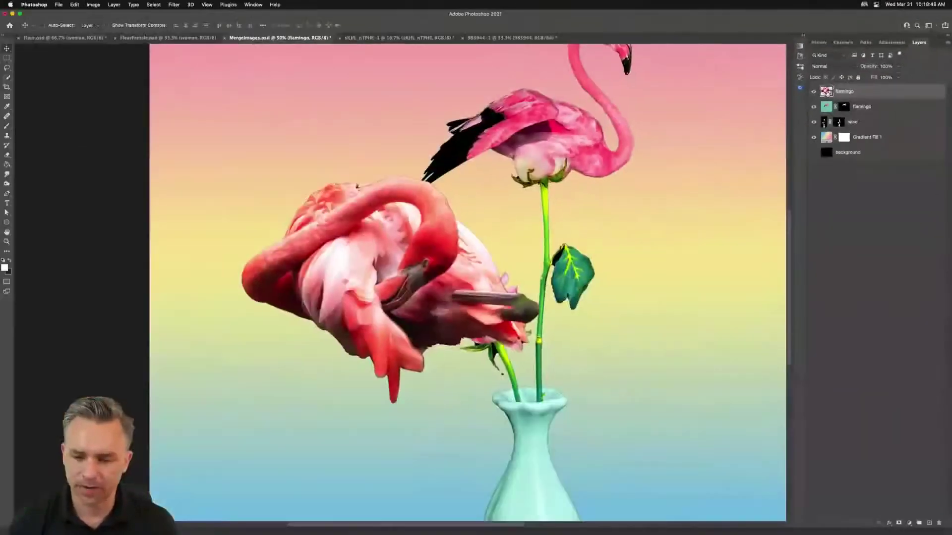
double_click(826, 91)
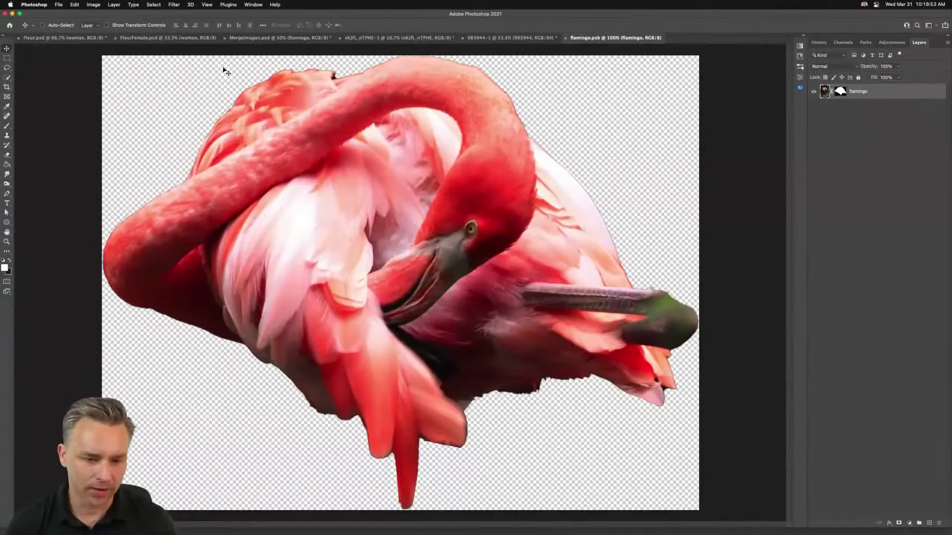
left_click(252, 40)
Step: Scale the flamingo Smart Object down to about 8% at the vase's opening
key("super+t")
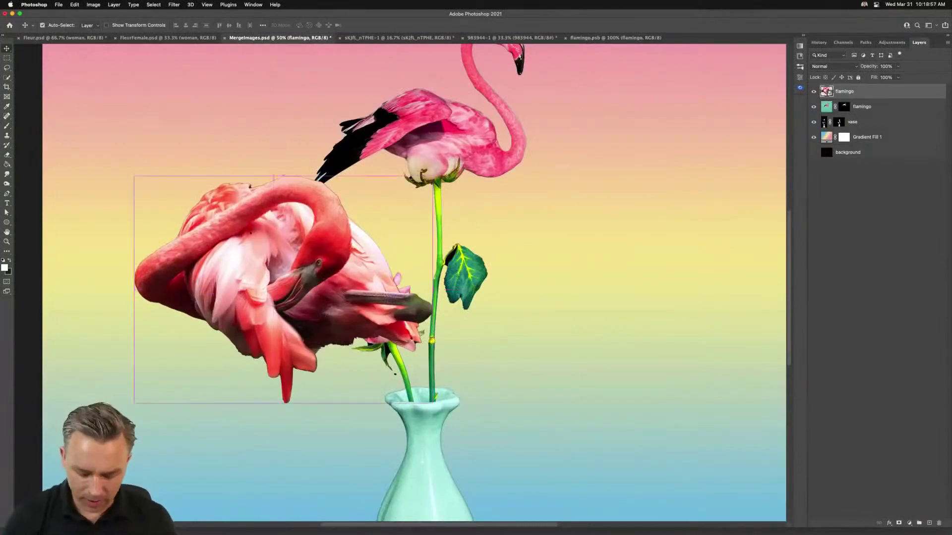
left_click_drag(132, 175, 410, 394)
key("Return")
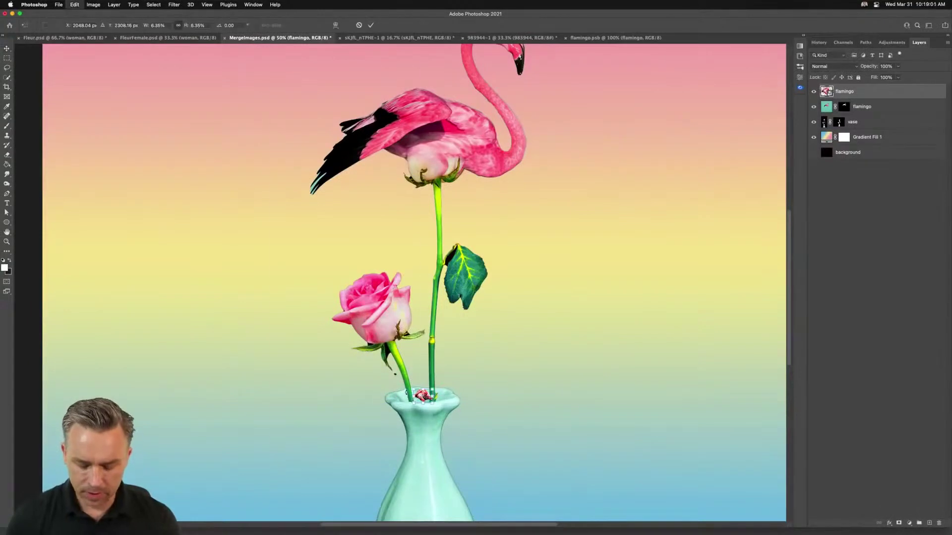
Step: Scale the flamingo Smart Object up to about 130% and move it right over the stems above the vase
key("super+t")
left_click_drag(413, 390, 45, 104)
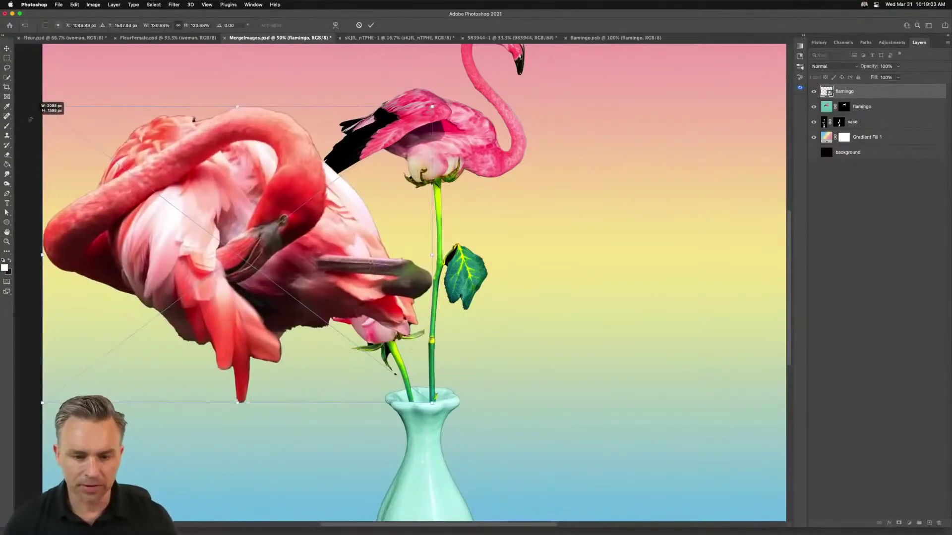
key("Return")
left_click_drag(129, 221, 273, 226)
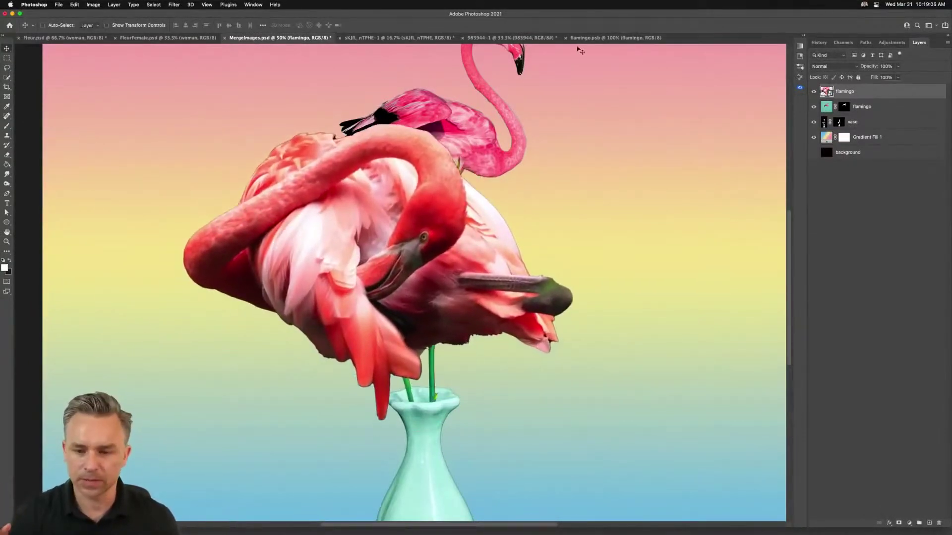
Step: Scale the flamingo Smart Object to about 49%, rotate it counter-clockwise, and place it over the vase's lower rose
left_click(595, 38)
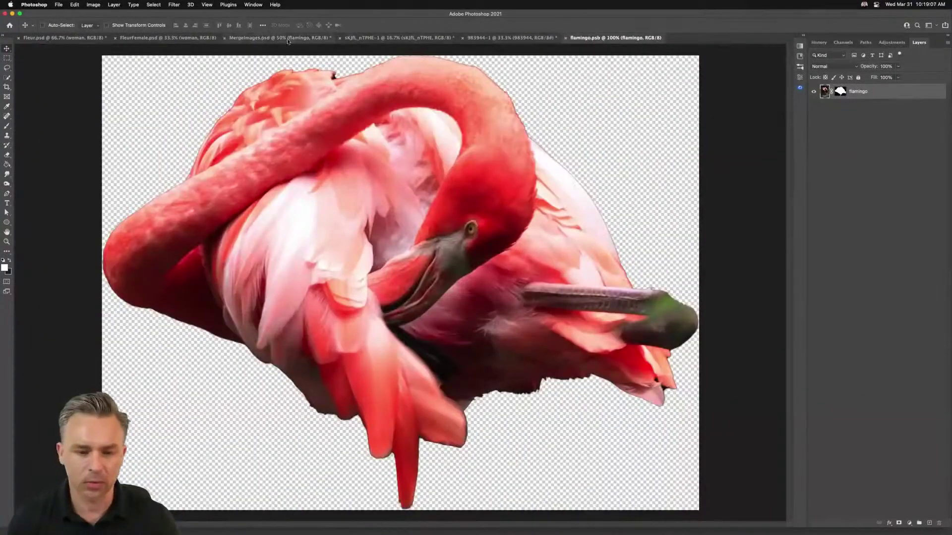
left_click(249, 43)
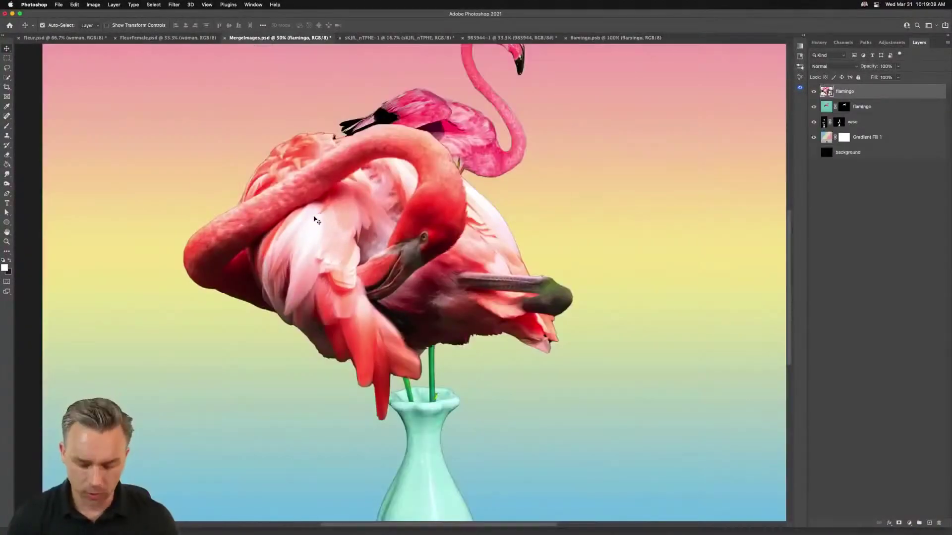
key("super+t")
left_click_drag(182, 123, 336, 292)
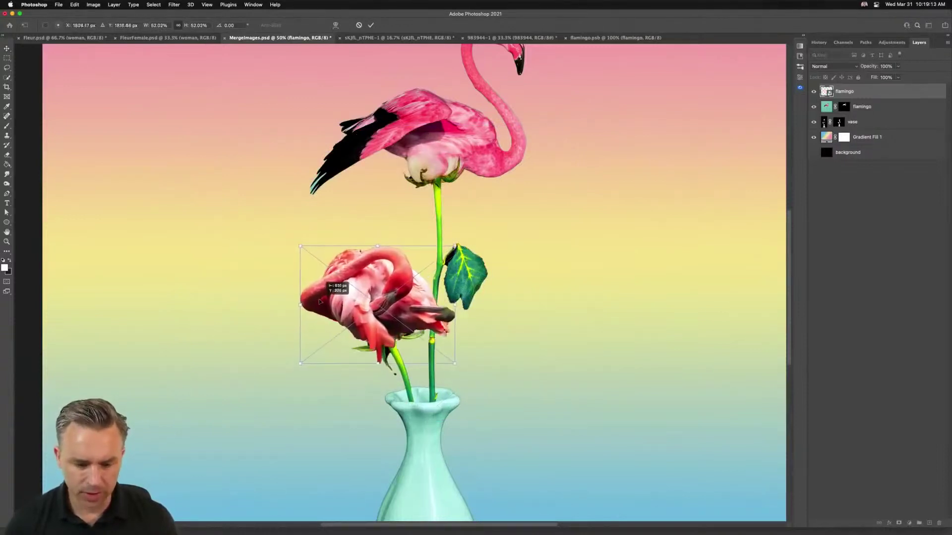
left_click_drag(276, 249, 281, 283)
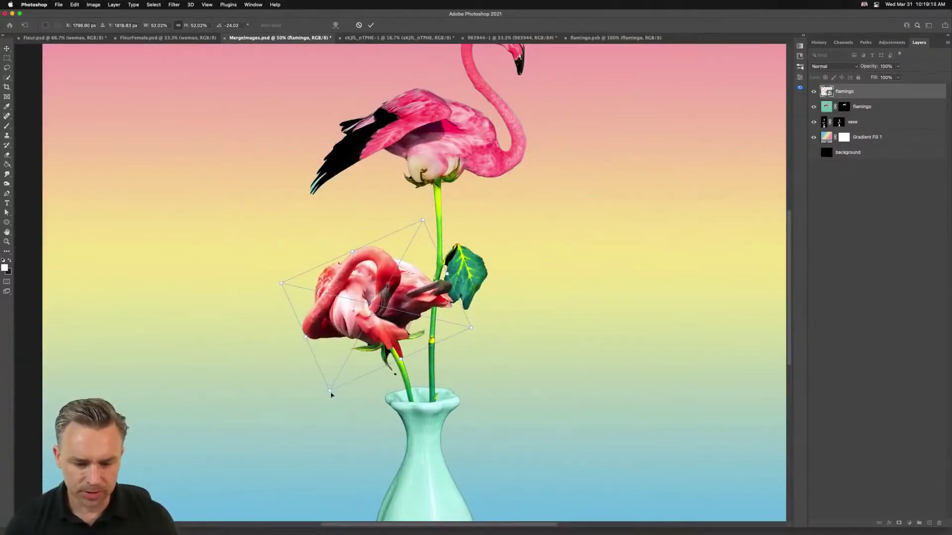
left_click_drag(329, 391, 336, 380)
left_click_drag(351, 313, 341, 326)
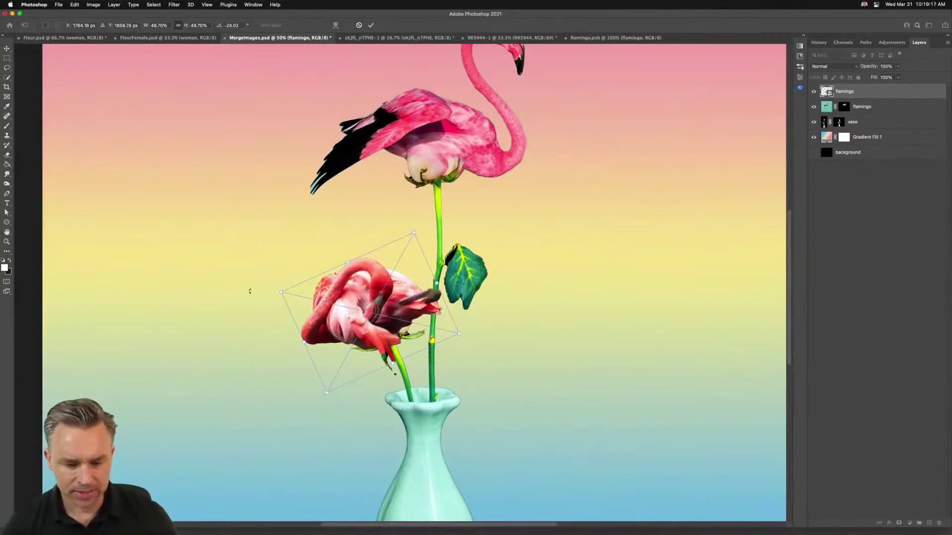
left_click_drag(249, 290, 348, 145)
key("Return")
Step: Open the preening flamingo Smart Object's contents and return to the MergeImages.psd document
key("super+plus")
key("super+plus")
key("super+plus")
double_click(825, 91)
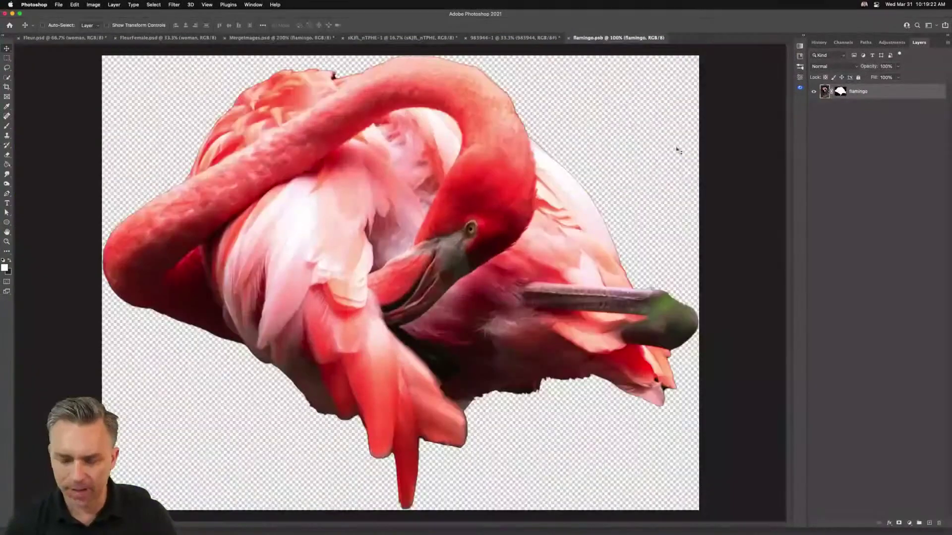
left_click(261, 39)
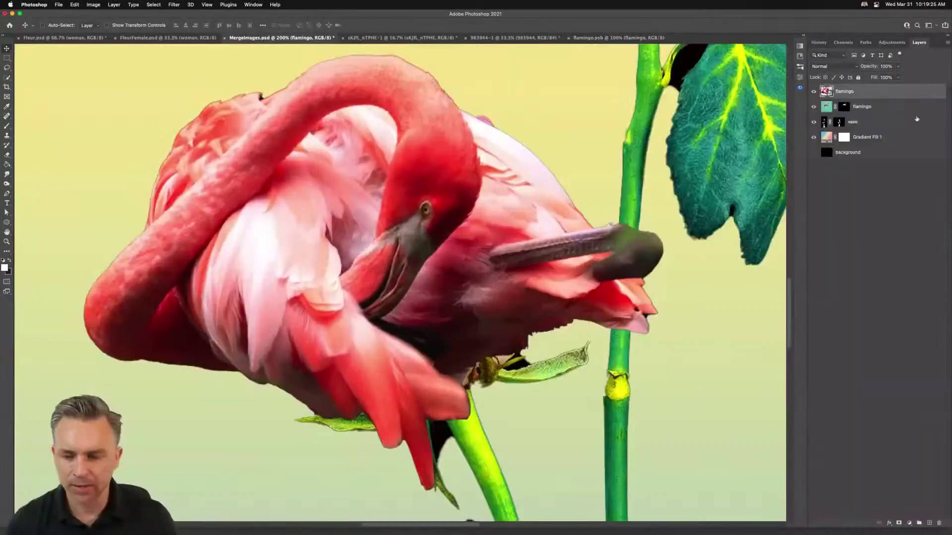
Step: Add a layer mask to the preening flamingo and paint black over its lower belly to expose the rose beneath
left_click(899, 524)
key("b")
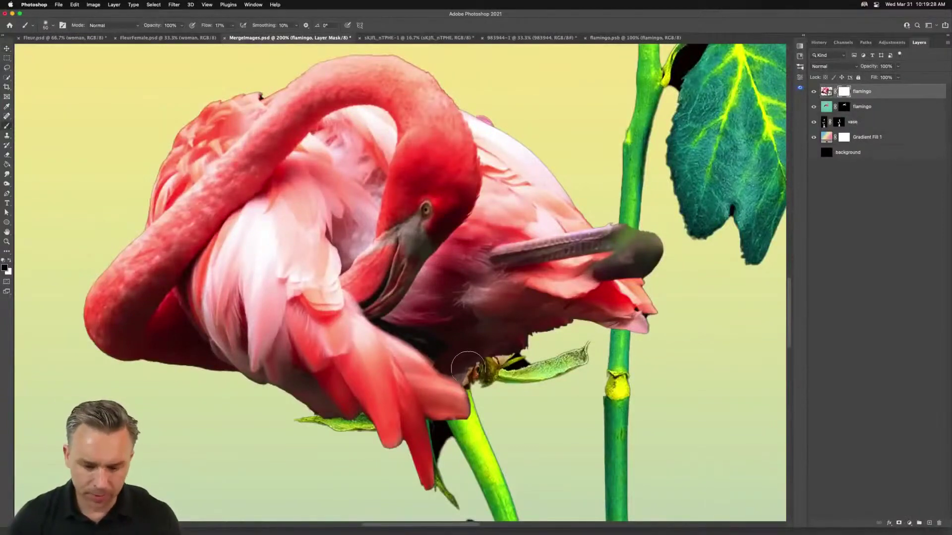
mouse_move(472, 351)
left_mouse_down()
mouse_move(510, 308)
mouse_move(508, 333)
mouse_move(483, 333)
mouse_move(478, 307)
mouse_move(587, 332)
mouse_move(581, 367)
mouse_move(525, 320)
mouse_move(449, 319)
left_mouse_up()
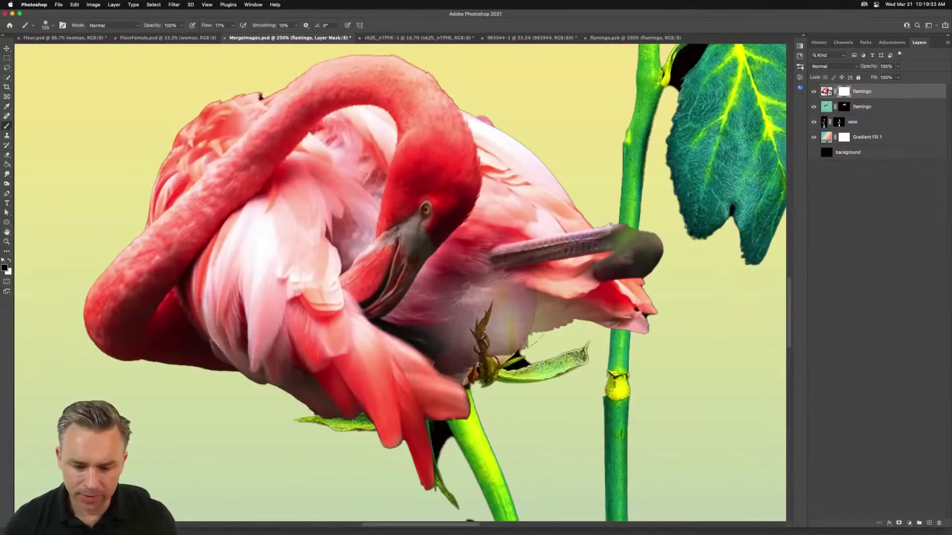
Step: Paint white on the mask with a smaller brush to restore the flamingo's feathers below its leg
key("x")
key("bracketleft")
key("bracketleft")
key("bracketleft")
key("bracketleft")
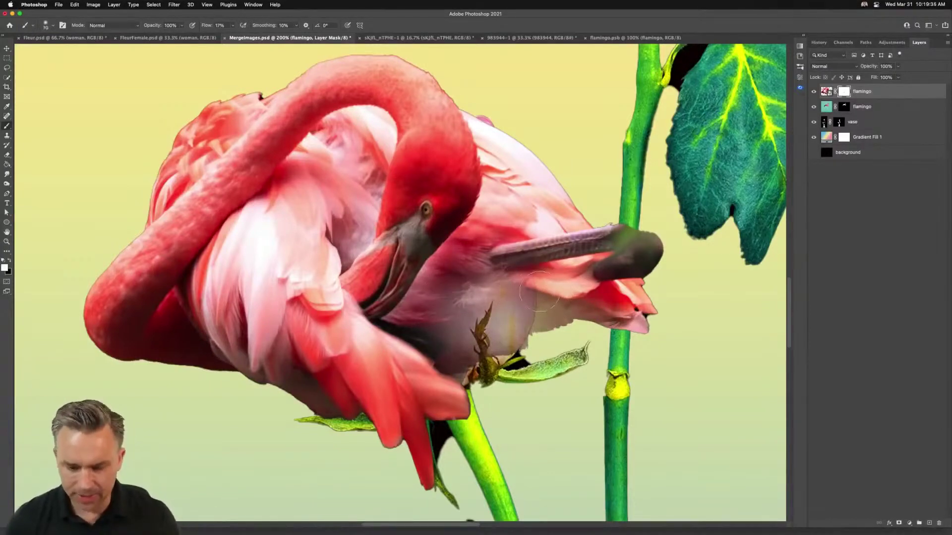
mouse_move(537, 300)
left_mouse_down()
mouse_move(537, 331)
mouse_move(530, 307)
left_mouse_up()
mouse_move(526, 270)
left_mouse_down()
mouse_move(526, 302)
mouse_move(527, 287)
mouse_move(493, 303)
left_mouse_up()
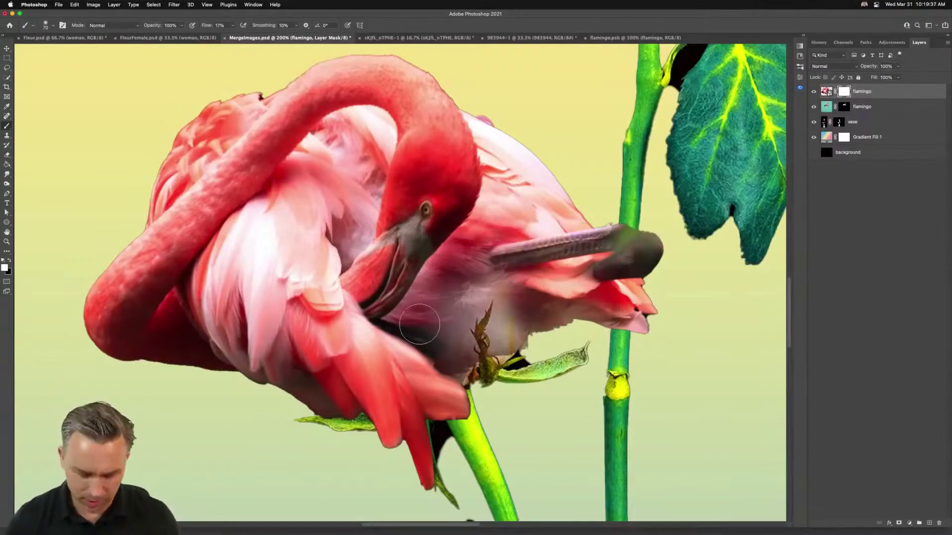
Step: Paint black on the mask over the dark area below the flamingo's beak to blend it into the rose petals
key("x")
key("bracketleft")
key("bracketleft")
key("bracketleft")
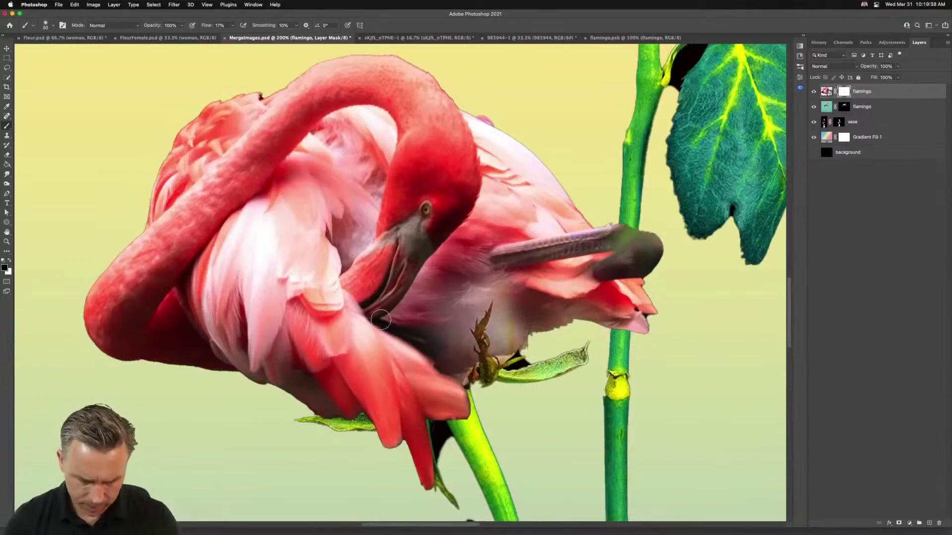
mouse_move(382, 321)
left_mouse_down()
mouse_move(408, 325)
mouse_move(447, 357)
mouse_move(399, 327)
mouse_move(439, 353)
left_mouse_up()
key("bracketright")
key("bracketright")
key("bracketright")
key("bracketright")
mouse_move(446, 339)
left_mouse_down()
mouse_move(428, 295)
mouse_move(403, 312)
mouse_move(471, 265)
mouse_move(463, 333)
mouse_move(458, 310)
mouse_move(403, 318)
mouse_move(465, 355)
left_mouse_up()
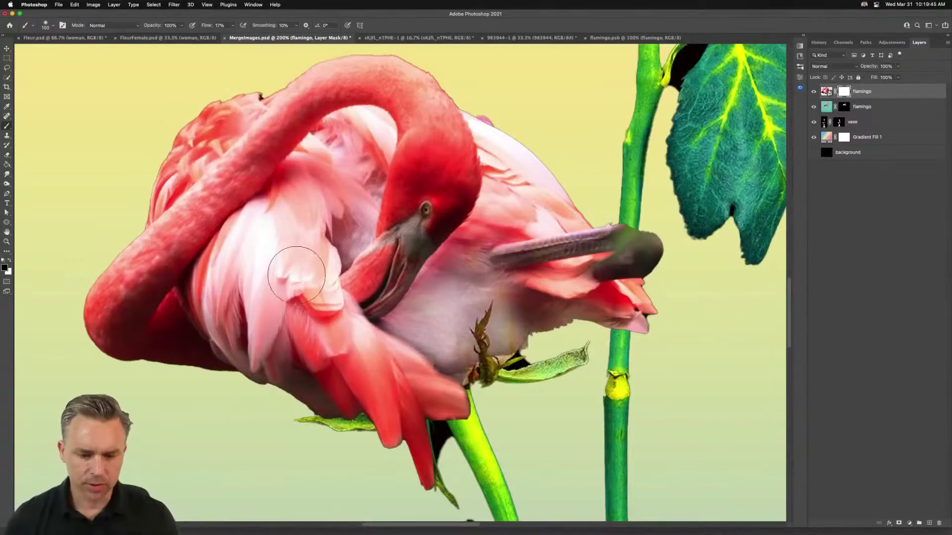
Step: Review the whole composition with both flamingos blended onto the vase's flowers
key("super+minus")
key("super+minus")
key("super+minus")
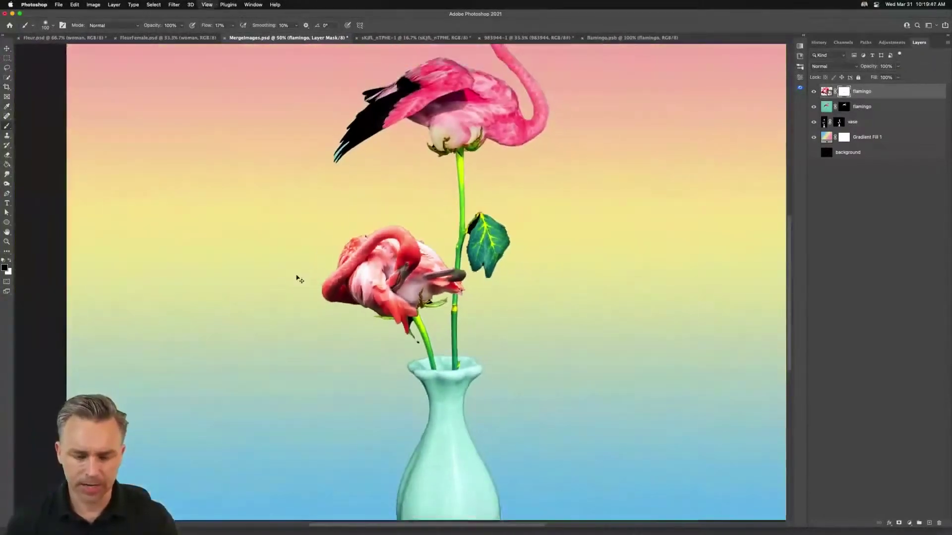
key("super+minus")
key("super+plus")
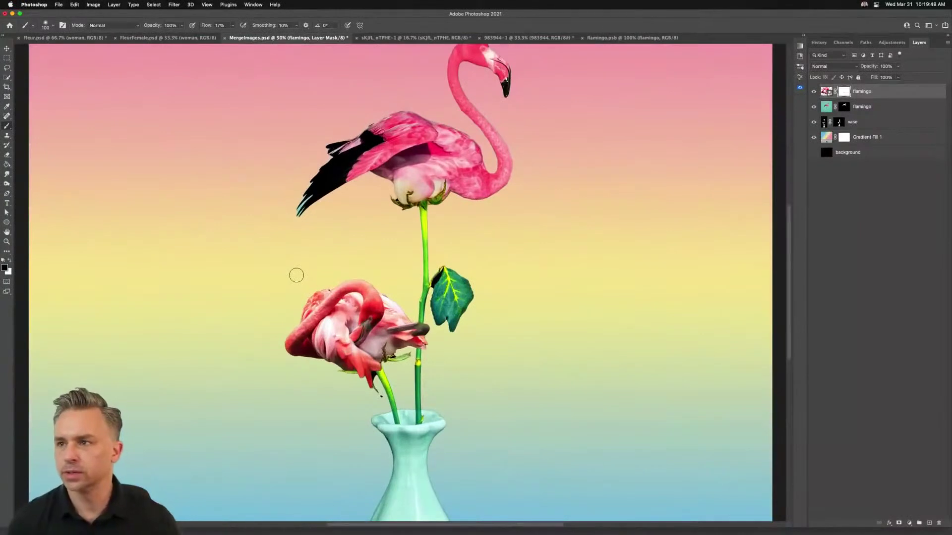
key("super+minus")
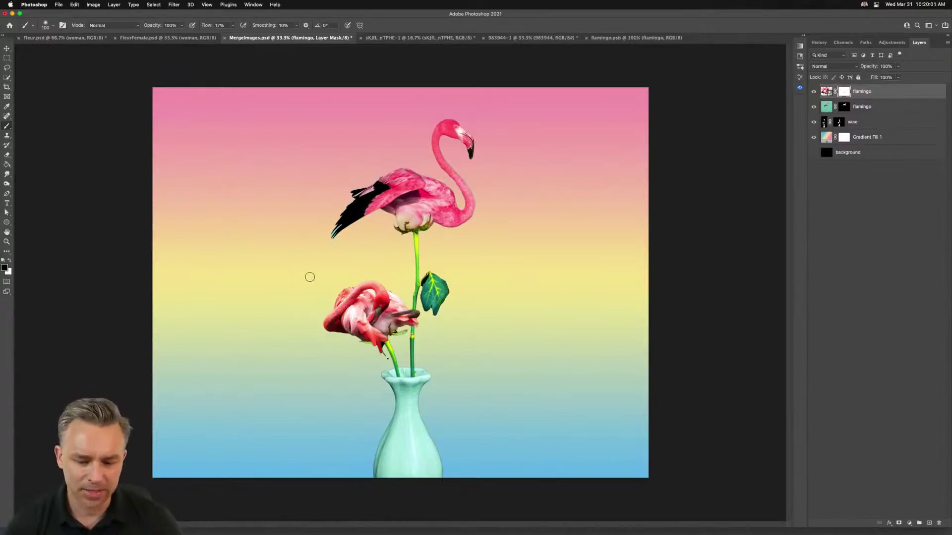
scroll(346, 148, "up", 2)
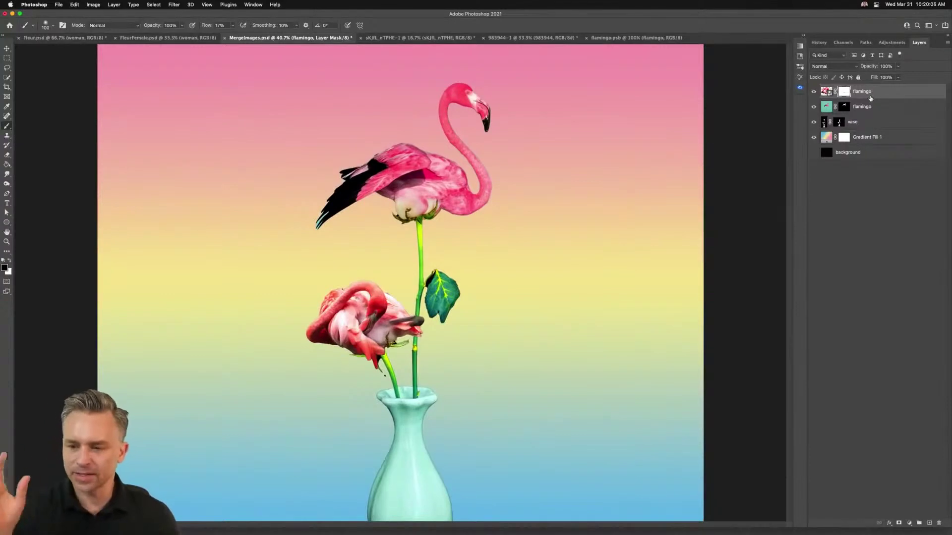
left_click(7, 59)
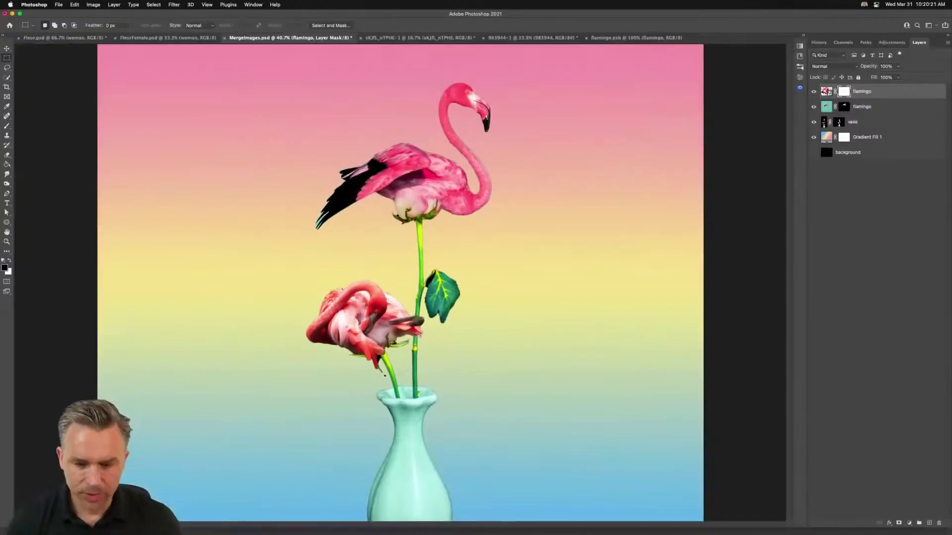
left_click(874, 95)
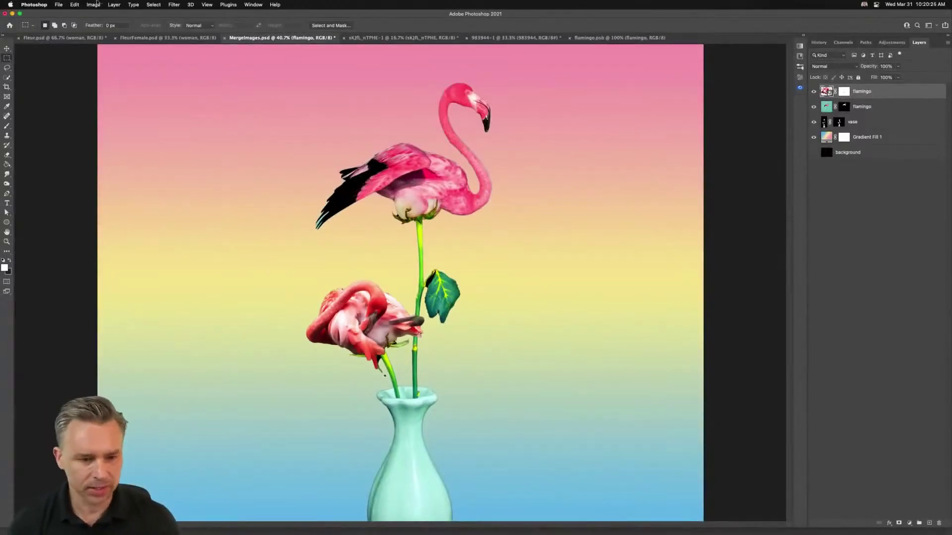
left_click(130, 5)
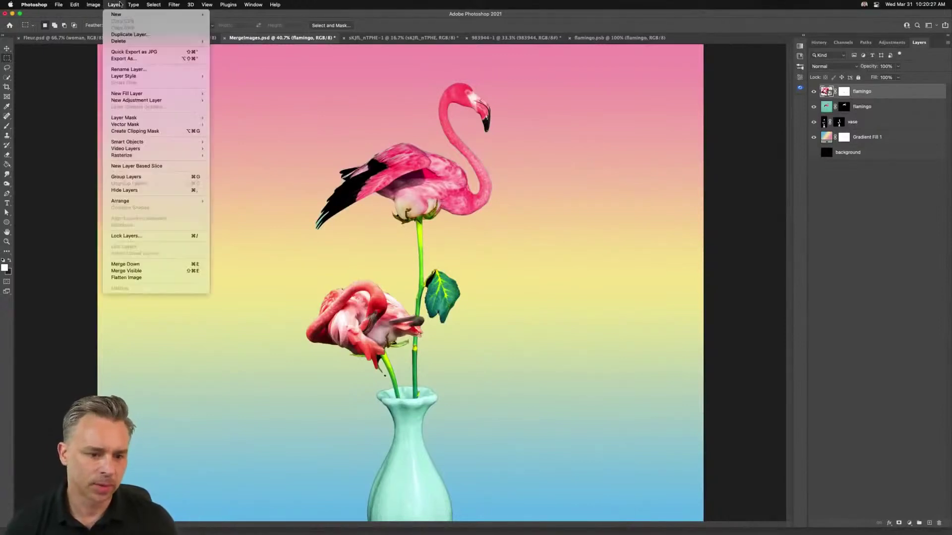
mouse_move(94, 4)
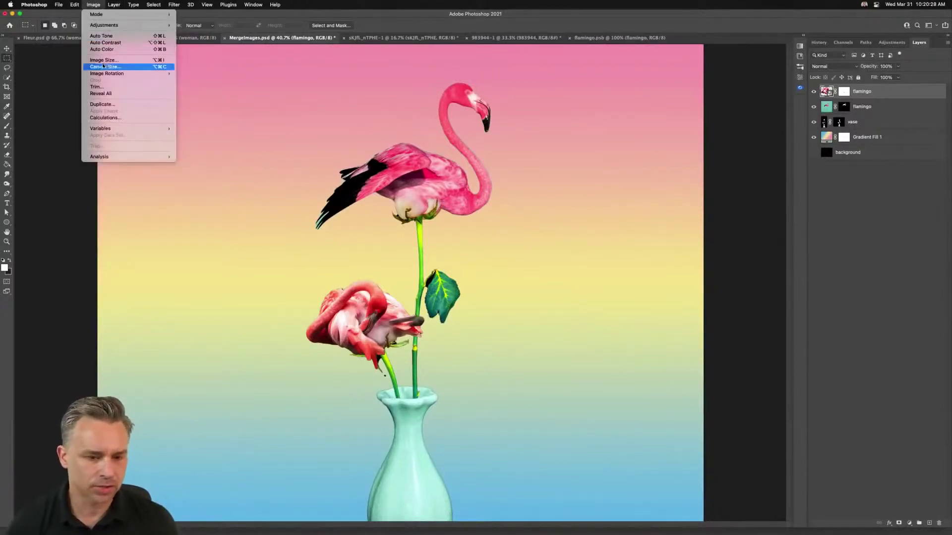
left_click(91, 3)
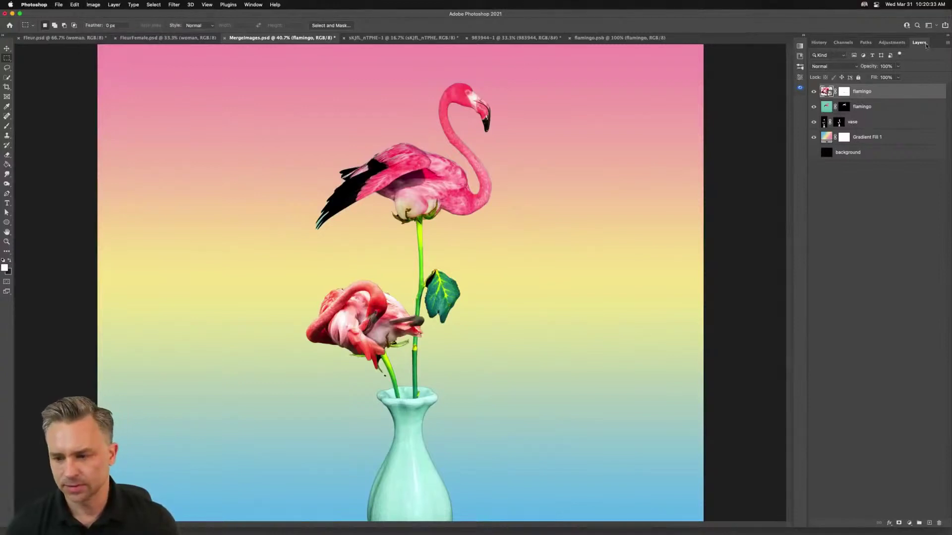
Step: Add a Hue/Saturation adjustment layer above the preening flamingo layer
left_click_drag(925, 45, 582, 135)
left_click_drag(588, 269, 588, 308)
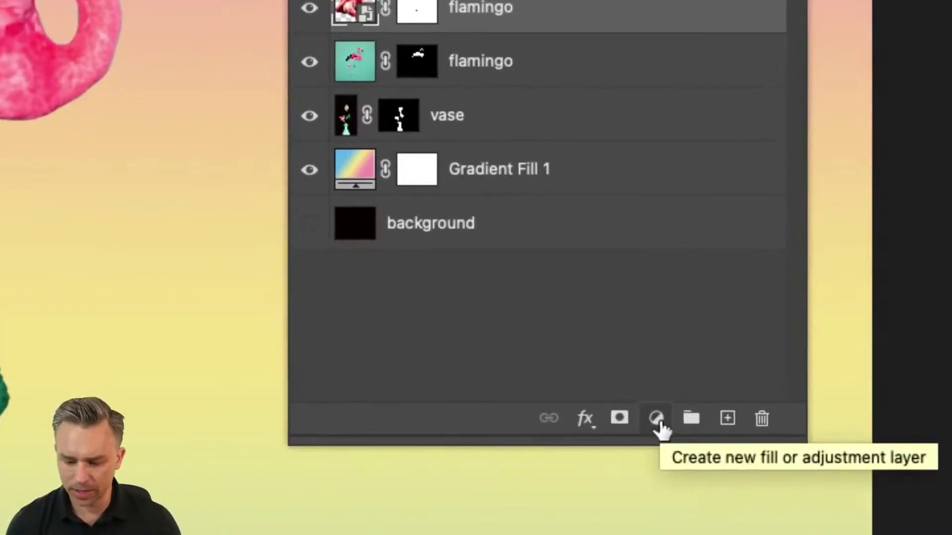
left_click(657, 419)
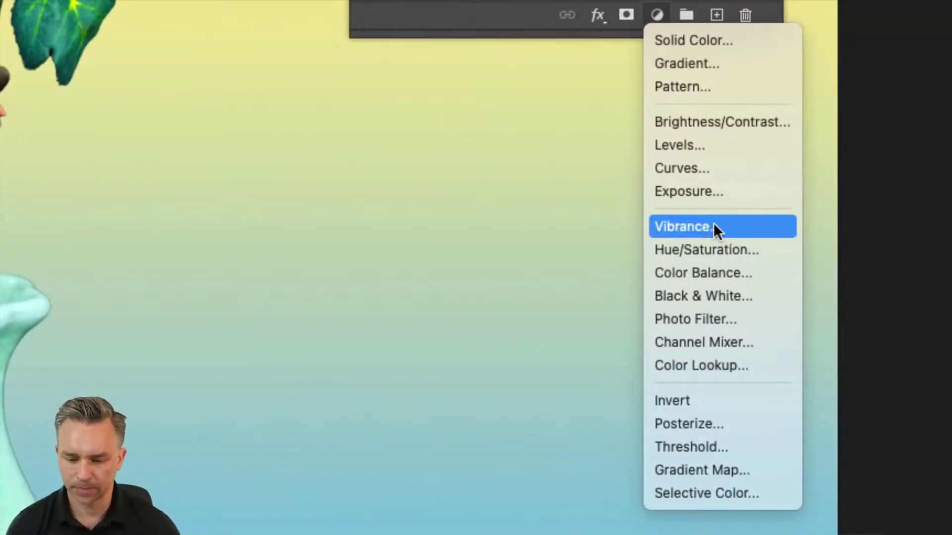
left_click(750, 250)
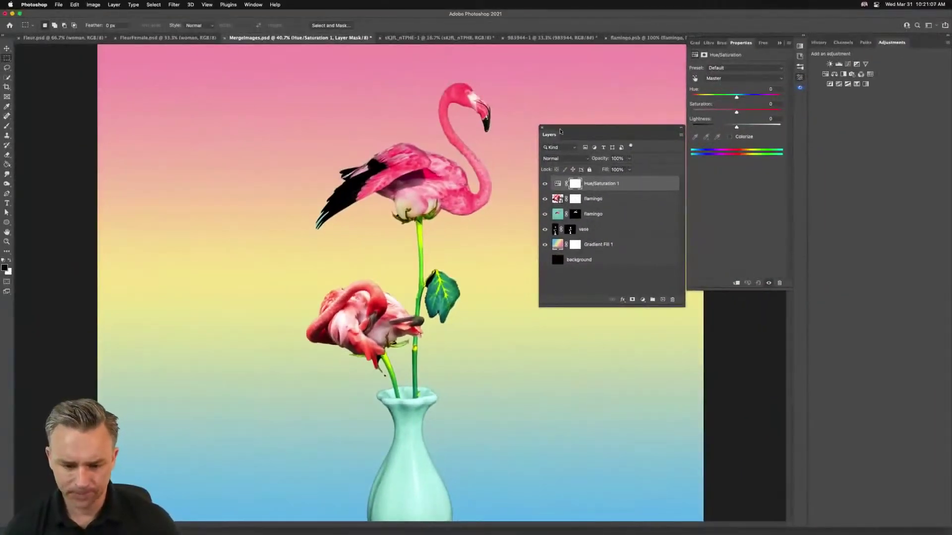
left_click_drag(549, 137, 842, 40)
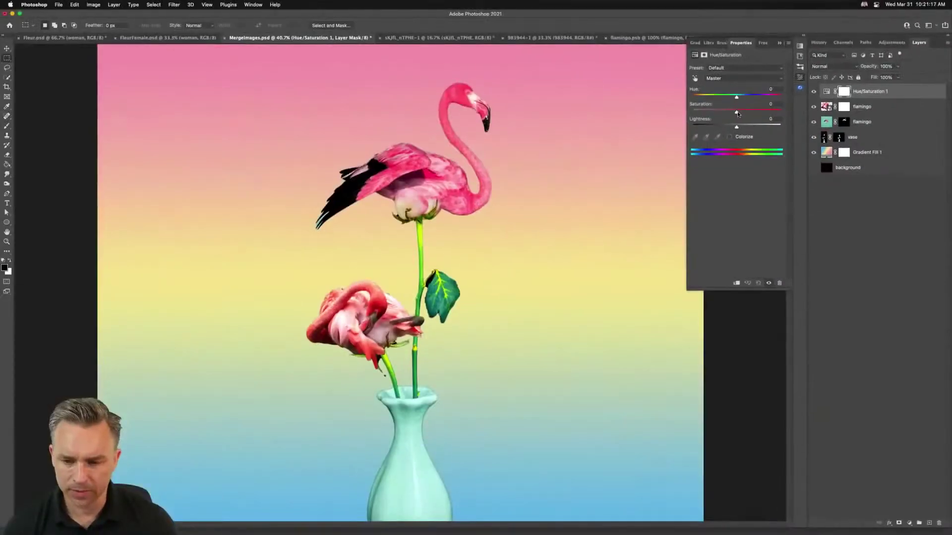
Step: Try a hue of +12 and a saturation of +16 on the adjustment layer, and reset it to the defaults
left_click_drag(737, 113, 671, 106)
left_click_drag(719, 97, 742, 106)
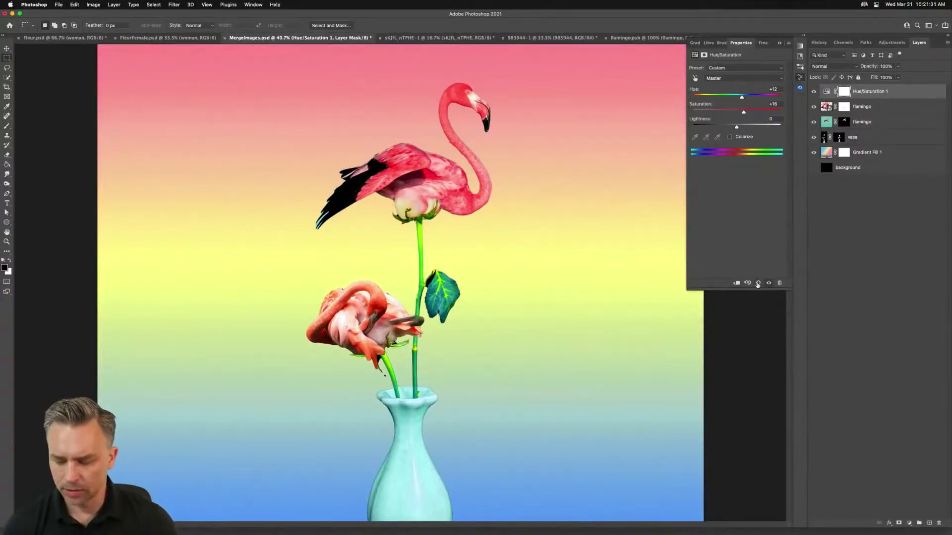
left_click(757, 283)
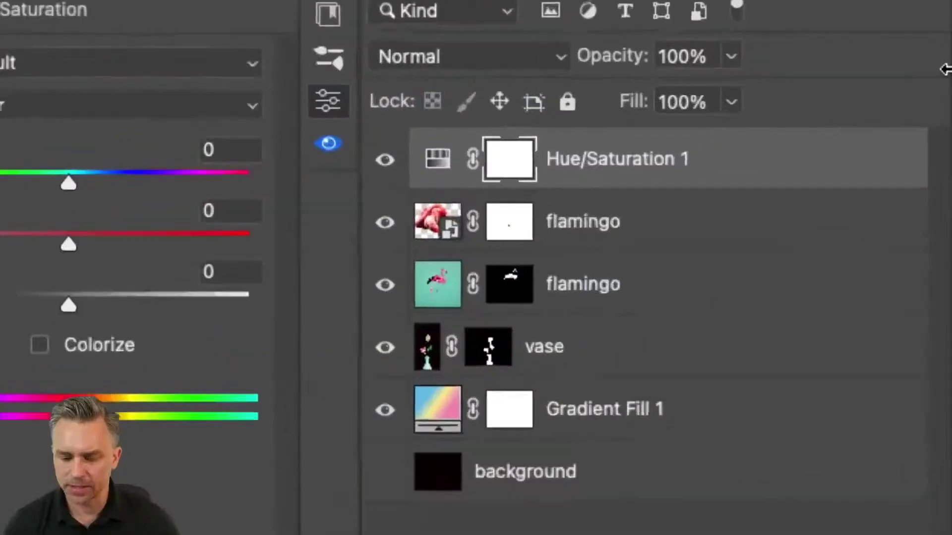
Step: Set the Hue/Saturation adjustment layer's hue to +139
left_click(439, 253)
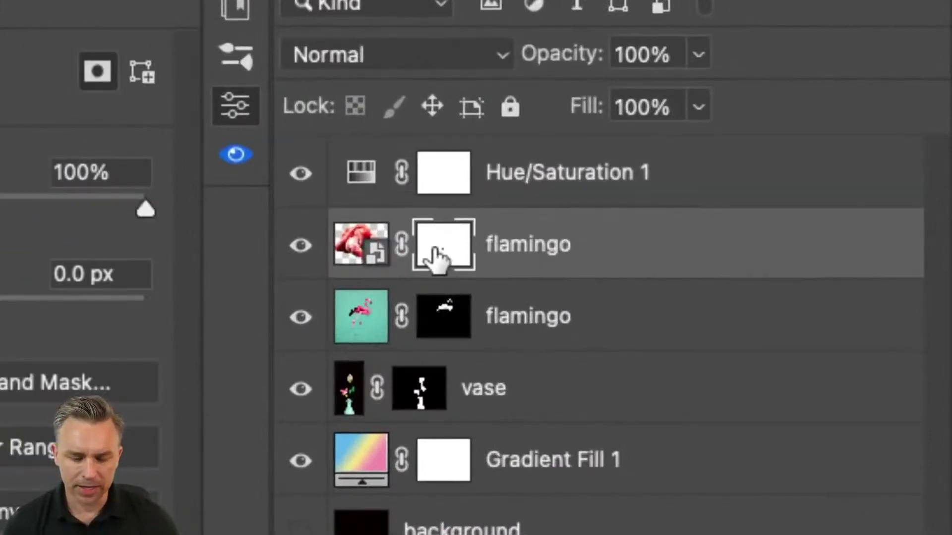
left_click(572, 181)
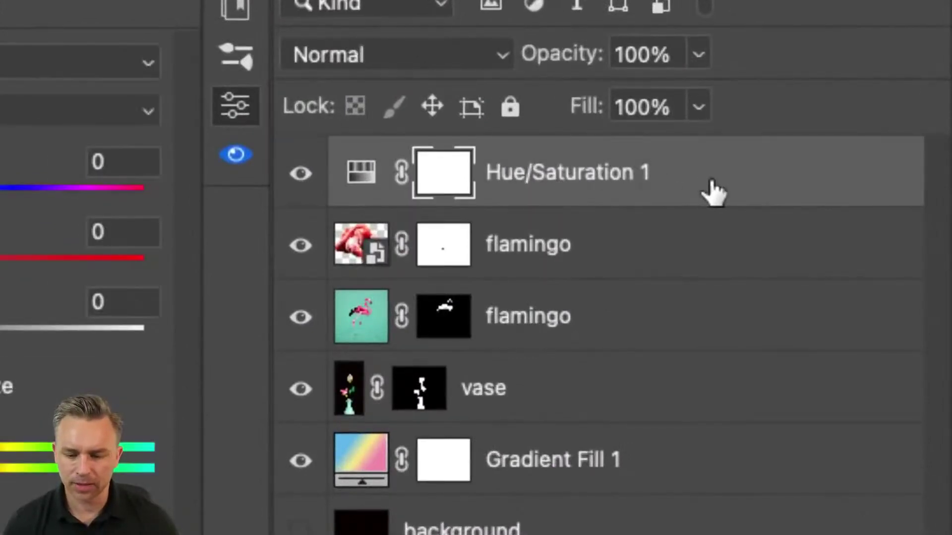
right_click(743, 181)
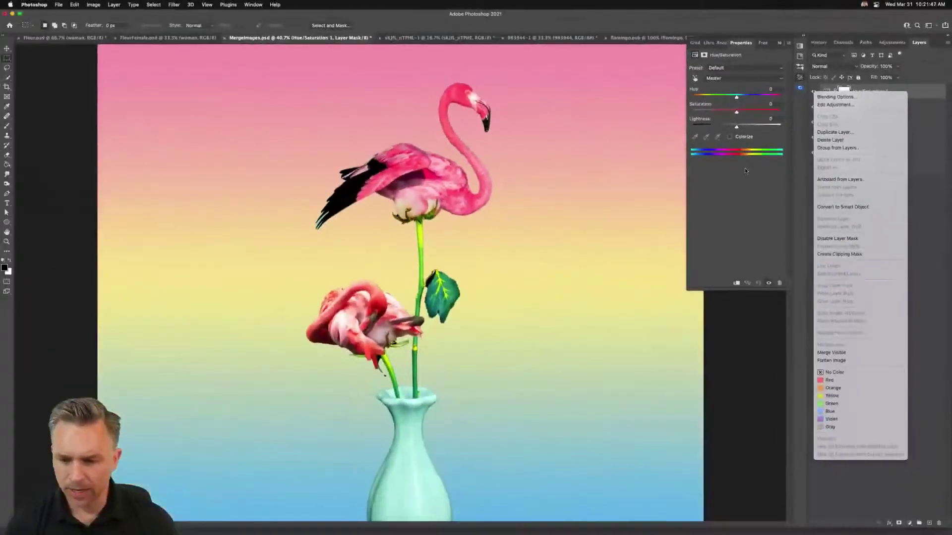
left_click(745, 171)
left_click_drag(738, 97, 773, 98)
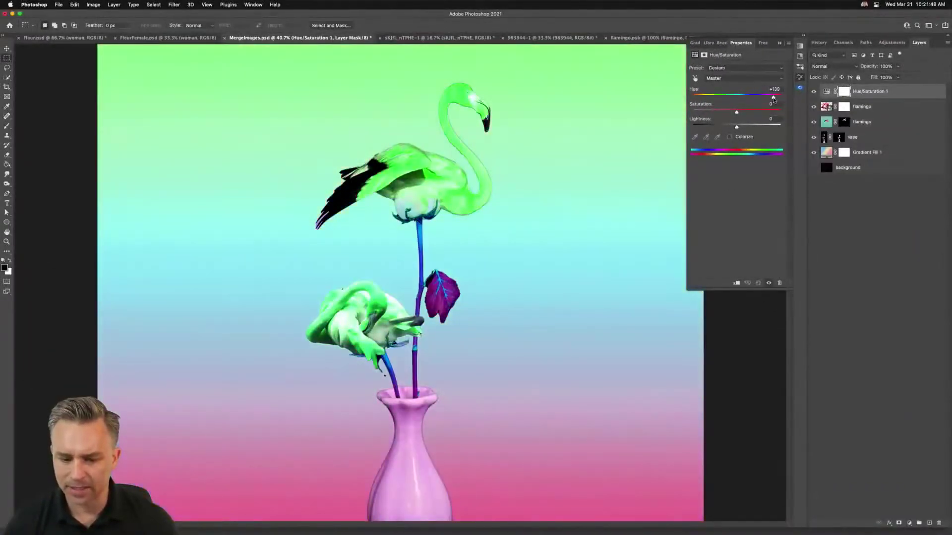
Step: Create a clipping mask so the Hue/Saturation adjustment applies only to the preening flamingo layer
right_click(910, 92)
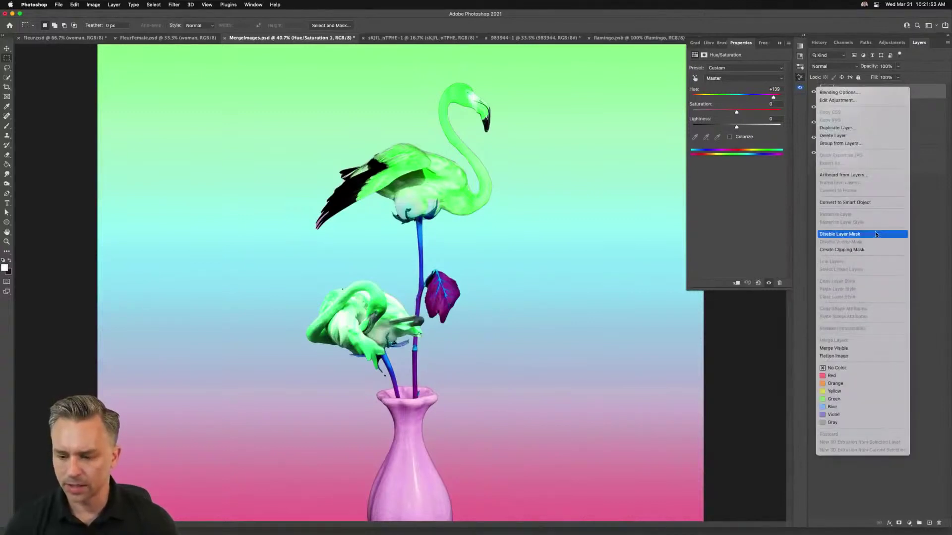
left_click(873, 248)
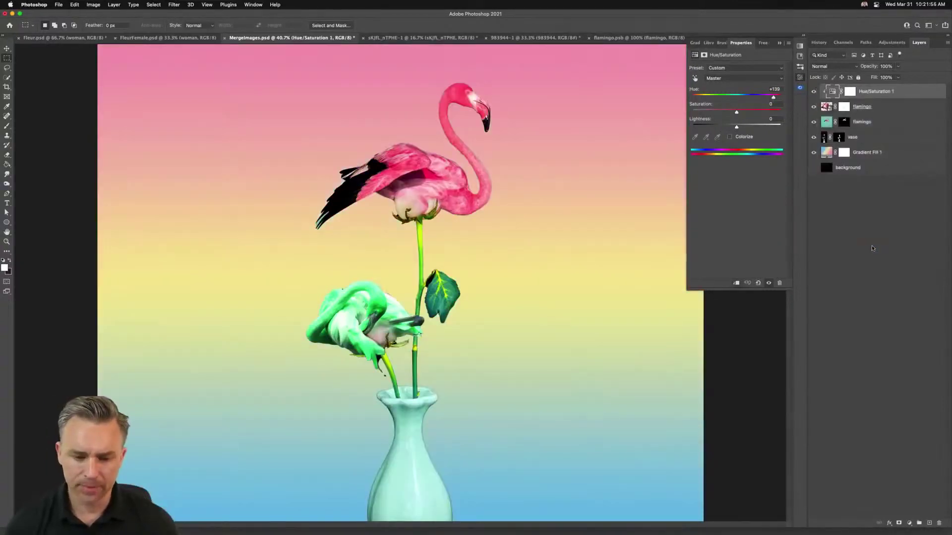
left_click(780, 43)
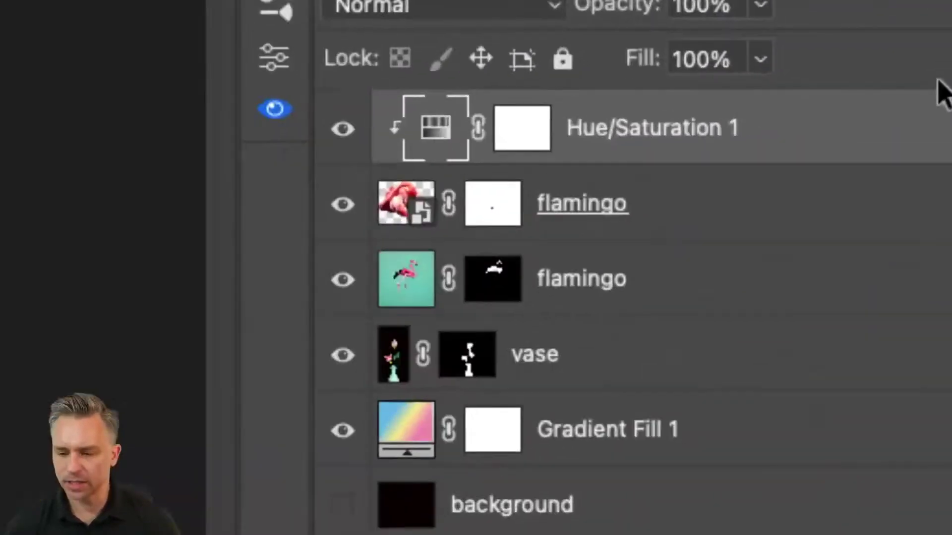
Step: Set the preening flamingo's clipped Hue/Saturation adjustment to hue -7, saturation -2 and lightness +3
left_click(397, 209)
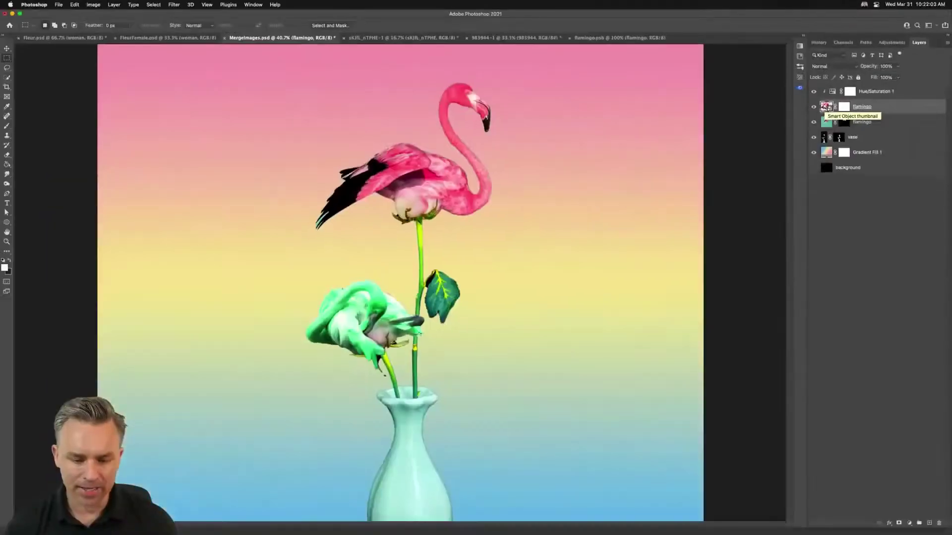
left_click(874, 90)
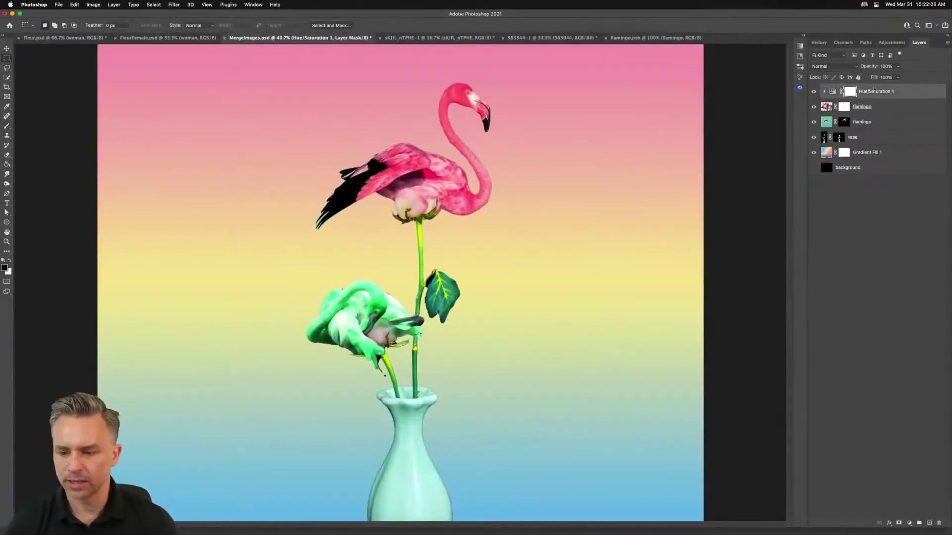
left_click(803, 35)
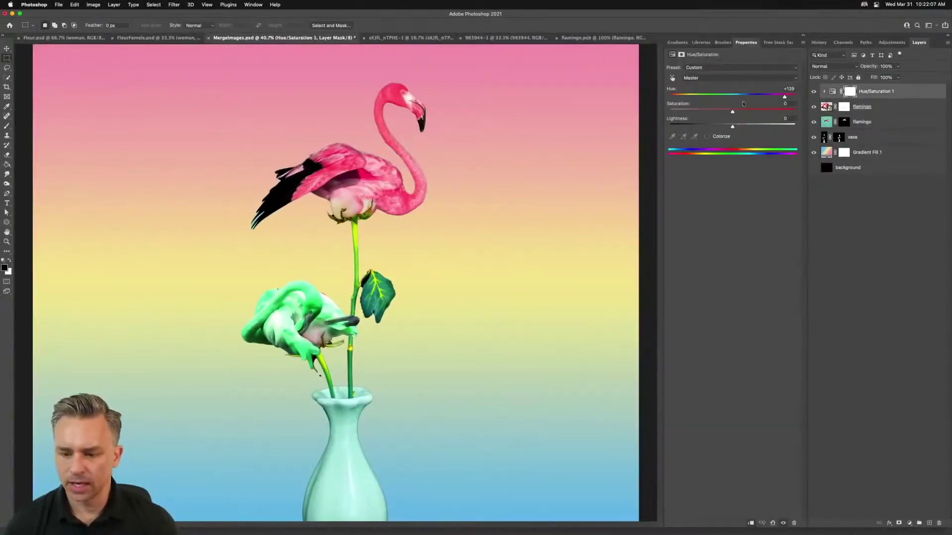
left_click_drag(785, 99, 730, 103)
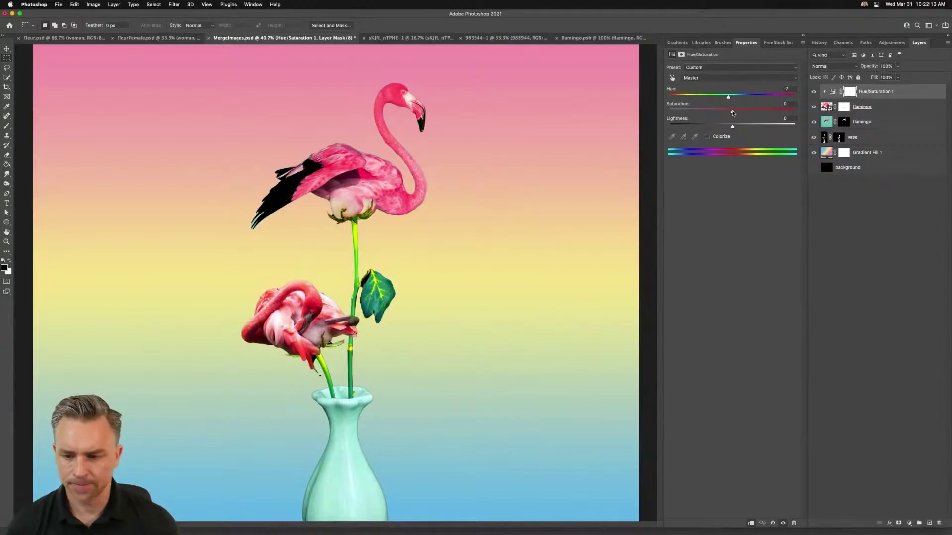
left_click_drag(736, 113, 736, 128)
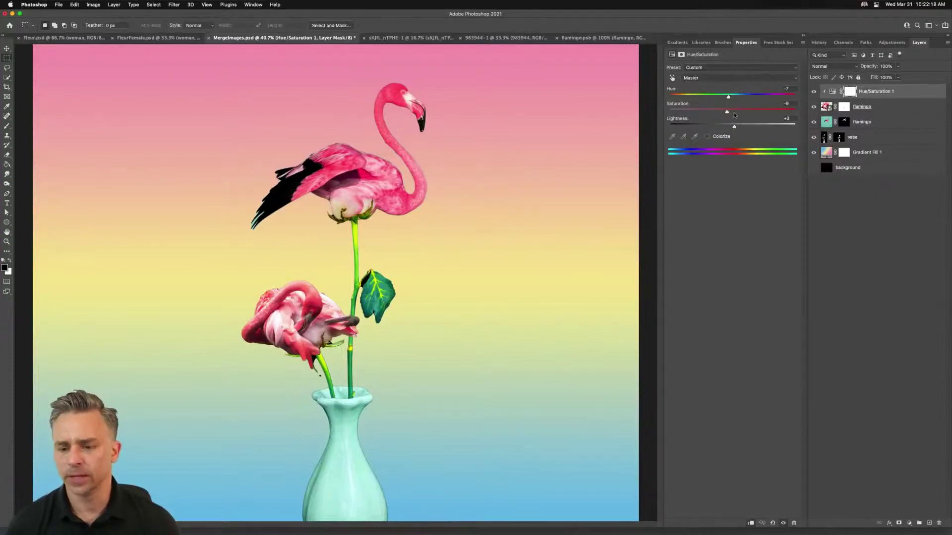
left_click_drag(733, 113, 731, 113)
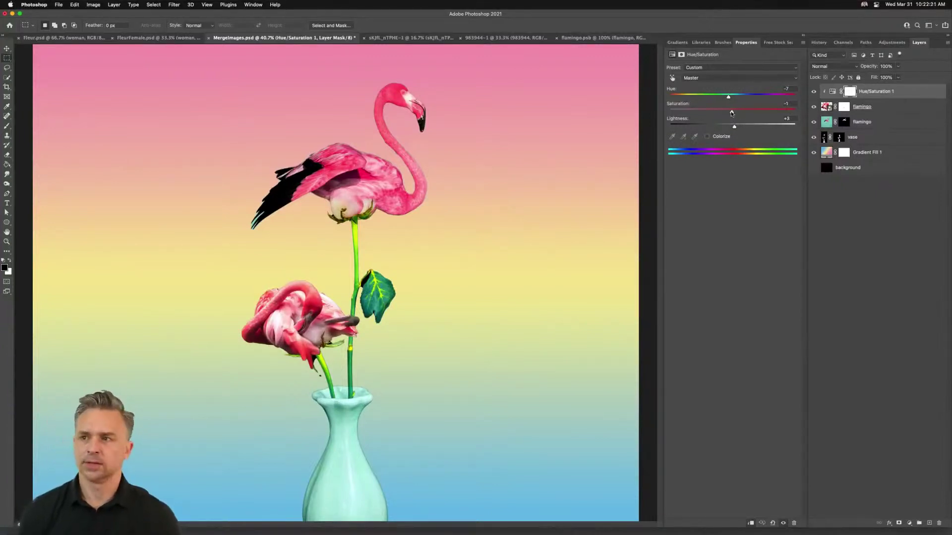
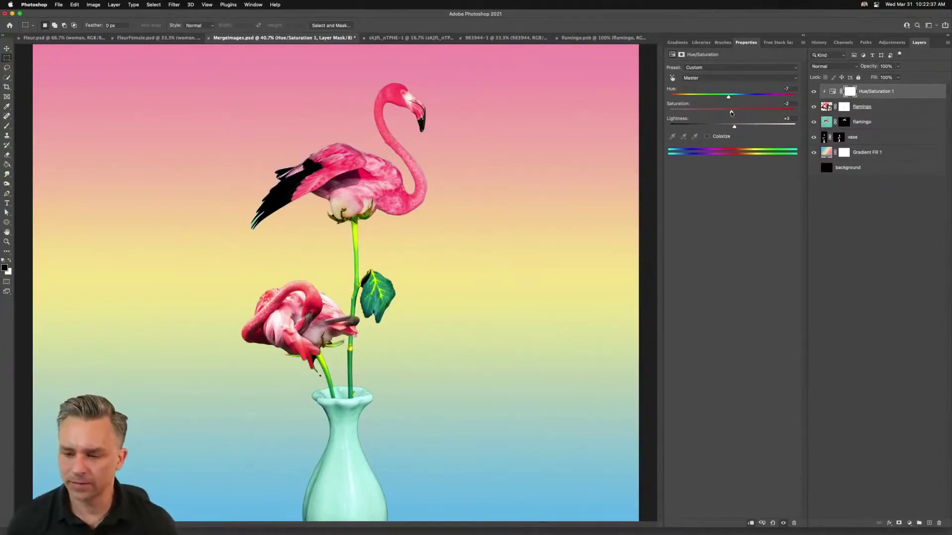
Step: Try several gradient presets on the Gradient Fill 1 layer and settle on the Pastels gradient running from pale lilac to light grey
left_click(887, 152)
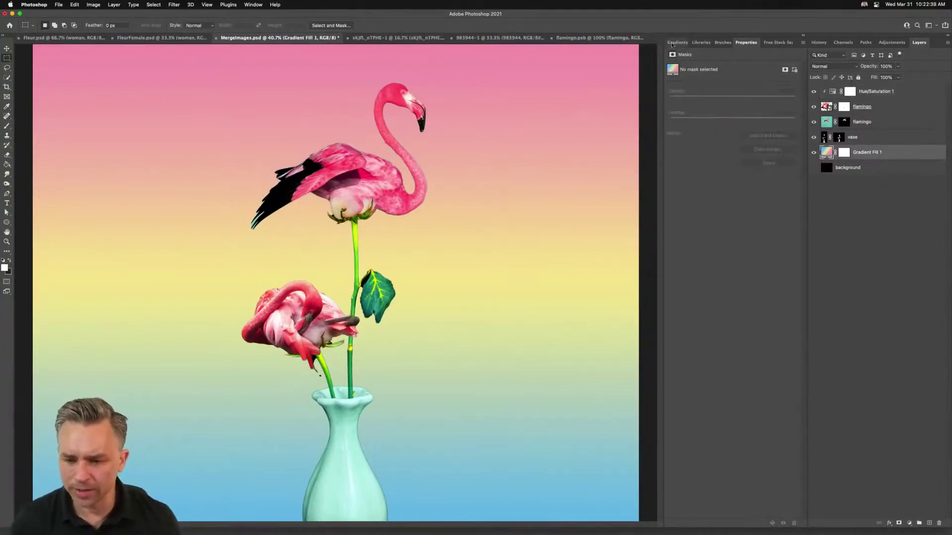
left_click(675, 43)
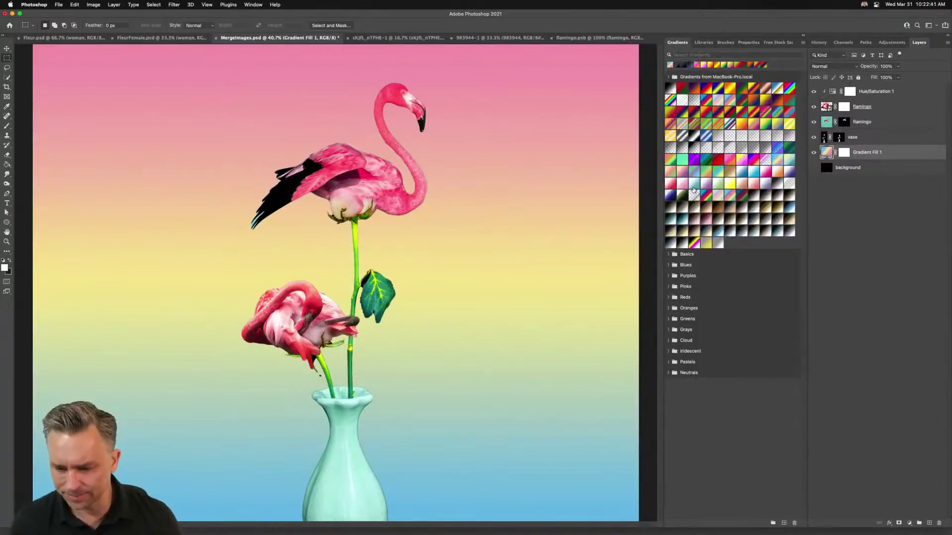
left_click(740, 159)
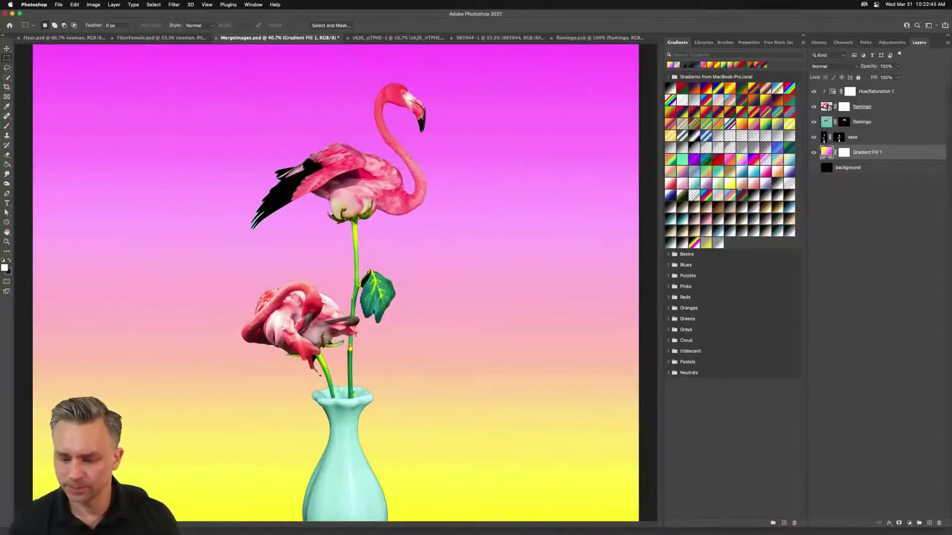
left_click(668, 362)
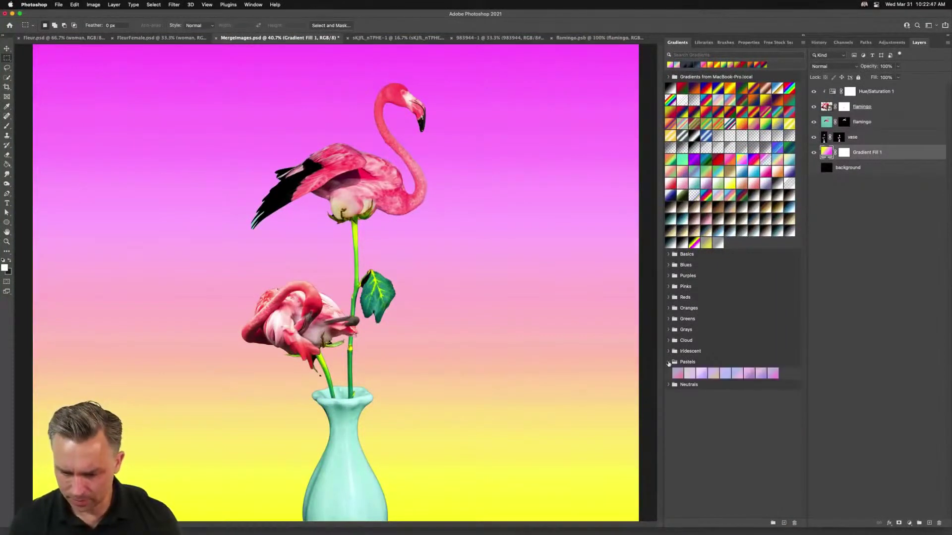
left_click(678, 373)
left_click(711, 374)
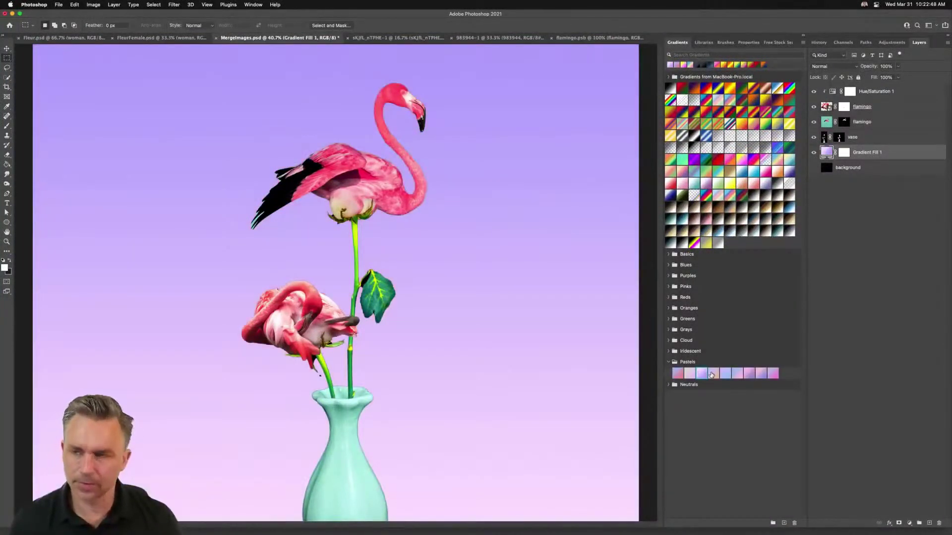
left_click(715, 374)
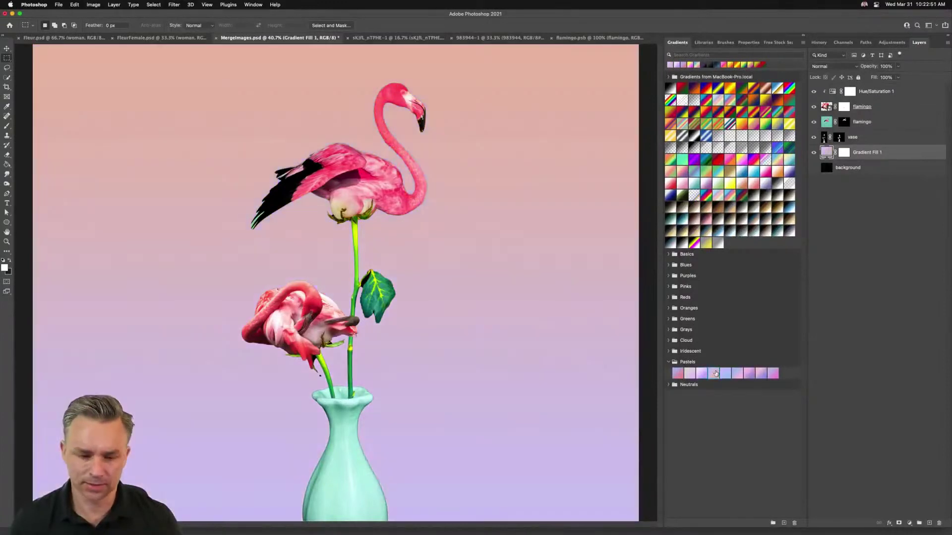
left_click(726, 374)
left_click(773, 374)
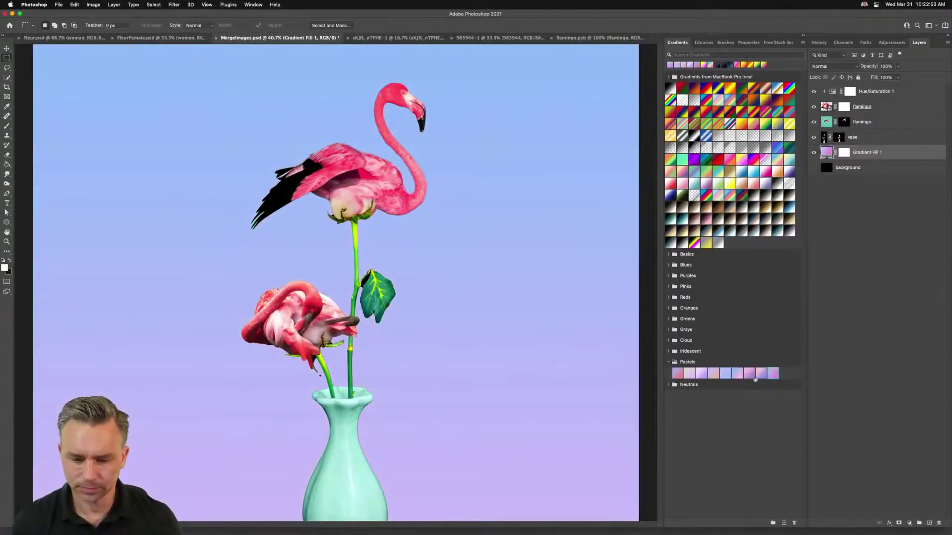
left_click(715, 374)
left_click(685, 374)
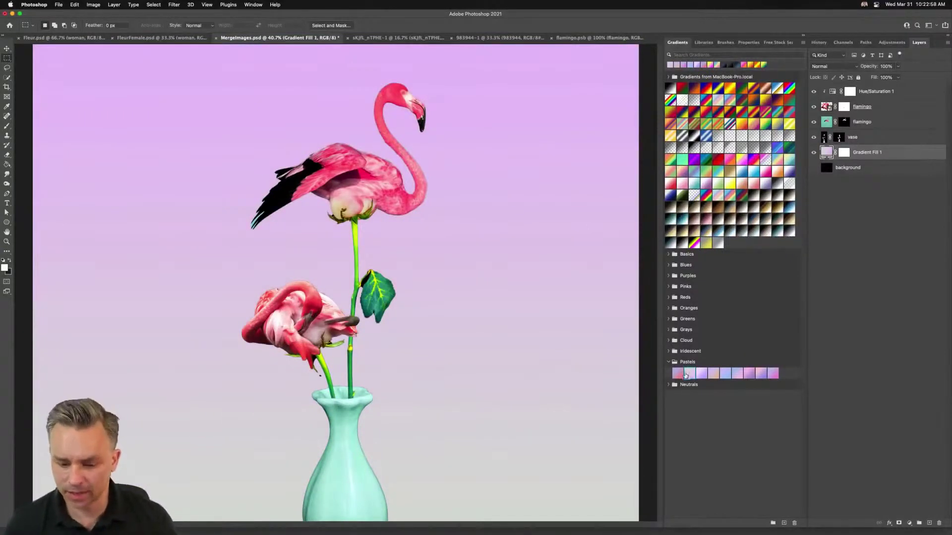
left_click(680, 375)
left_click(689, 375)
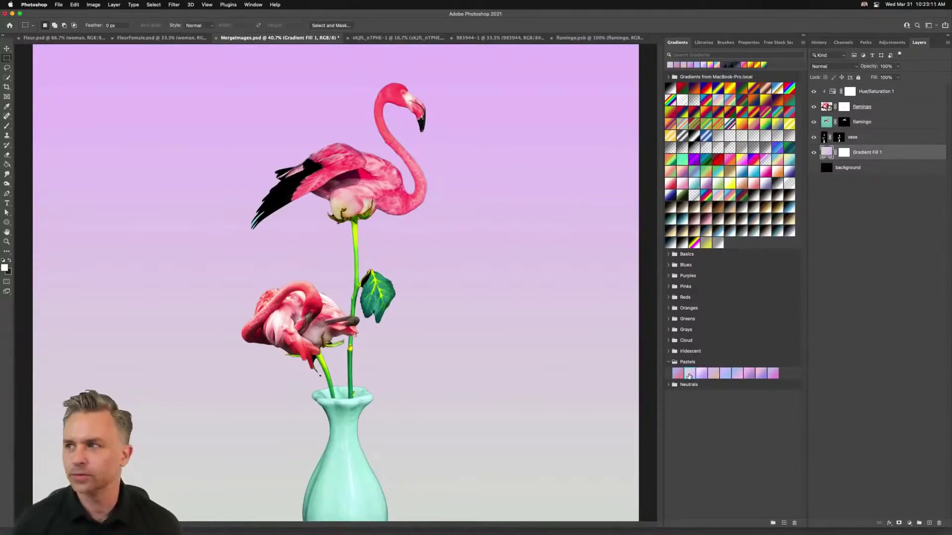
key("super+minus")
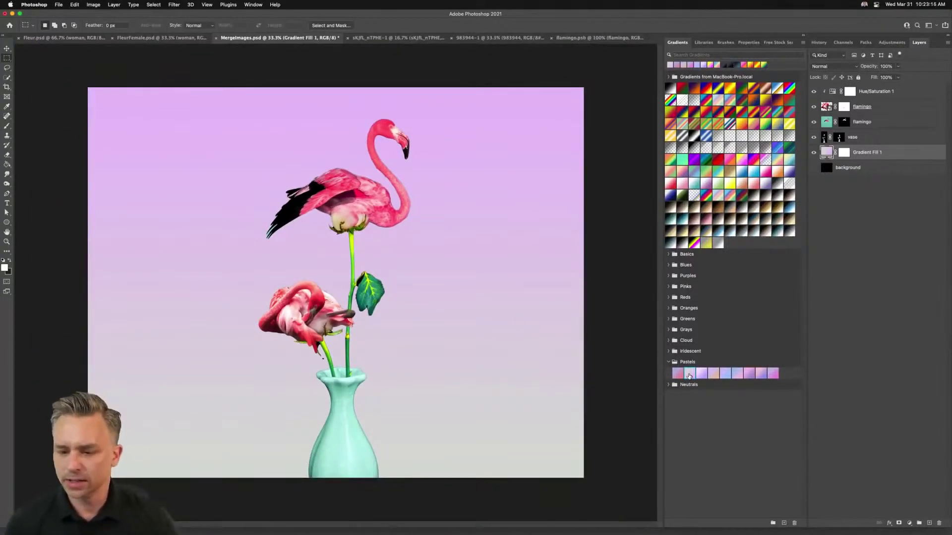
Step: Switch to the kingfisher document and rasterize its smart object layer
left_click(386, 38)
left_click(465, 38)
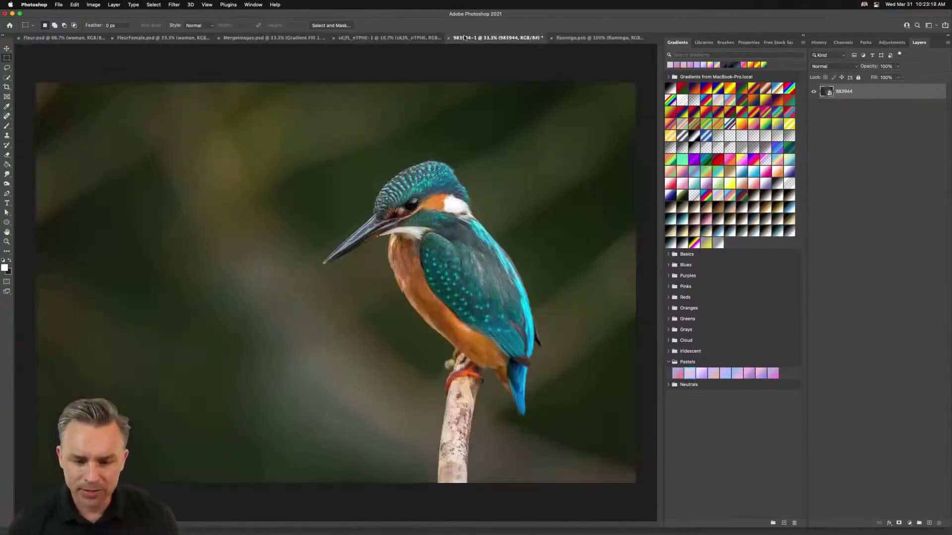
left_click(746, 43)
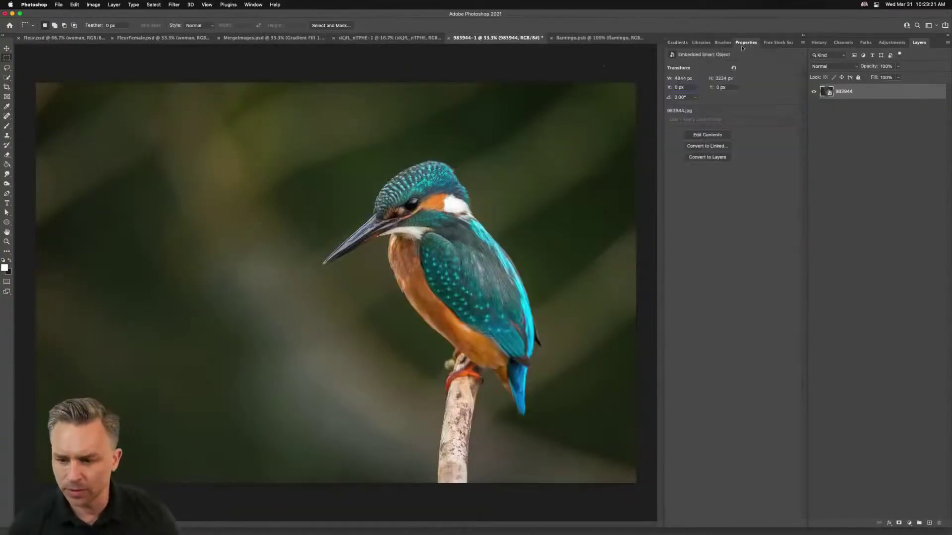
right_click(898, 92)
left_click(825, 259)
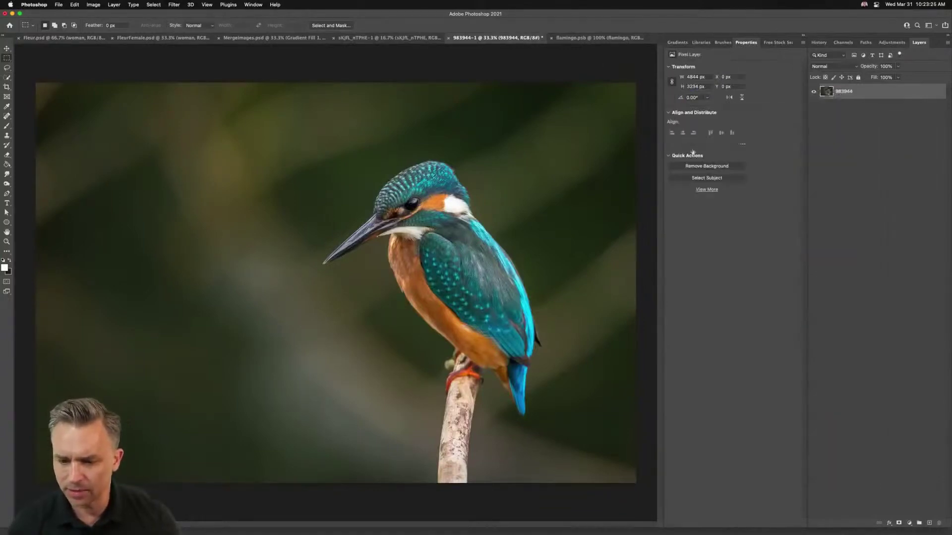
Step: Remove the background behind the kingfisher and apply the resulting layer mask permanently
left_click(700, 167)
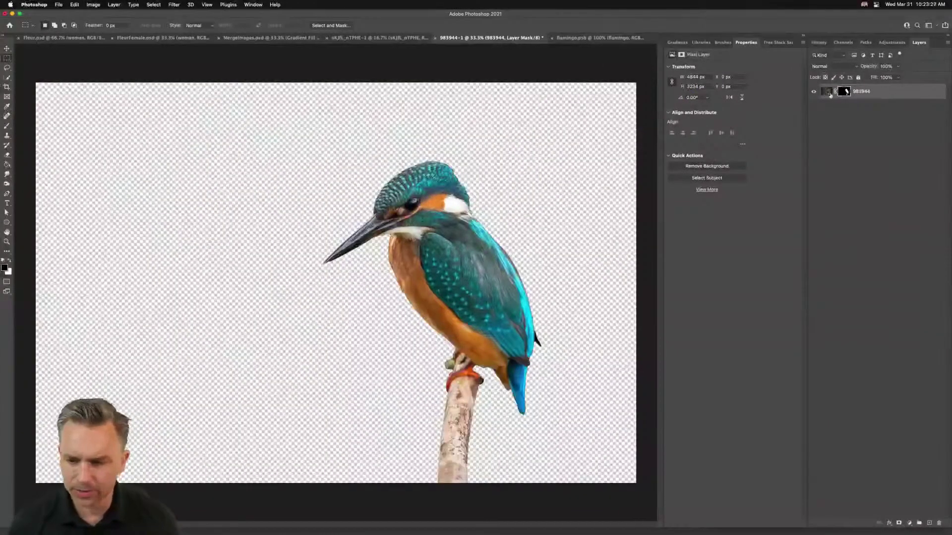
right_click(842, 93)
left_click(865, 115)
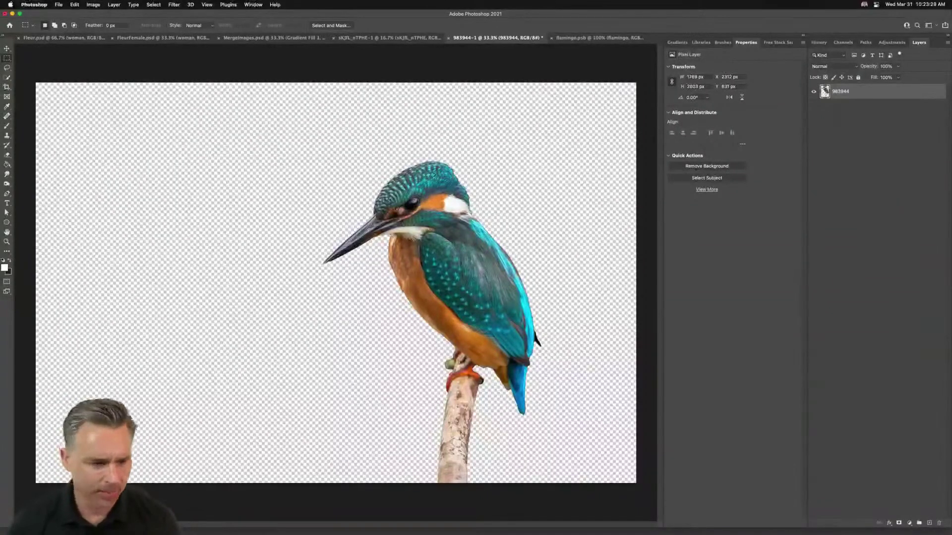
Step: Lasso the kingfisher without most of the branch, and copy it into the document with the yellow lilies in the turquoise vase
key("l")
mouse_move(311, 185)
left_mouse_down()
mouse_move(589, 442)
mouse_move(497, 404)
mouse_move(410, 419)
mouse_move(278, 234)
mouse_move(297, 202)
left_mouse_up()
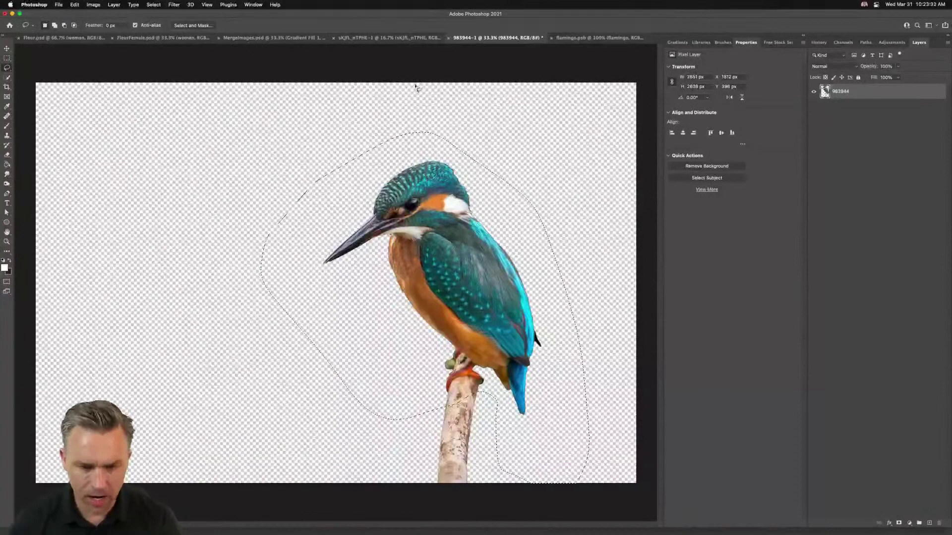
key("super+c")
left_click(410, 39)
key("super+v")
Step: Flip the pasted kingfisher horizontally and move it up over the lilies
key("super+t")
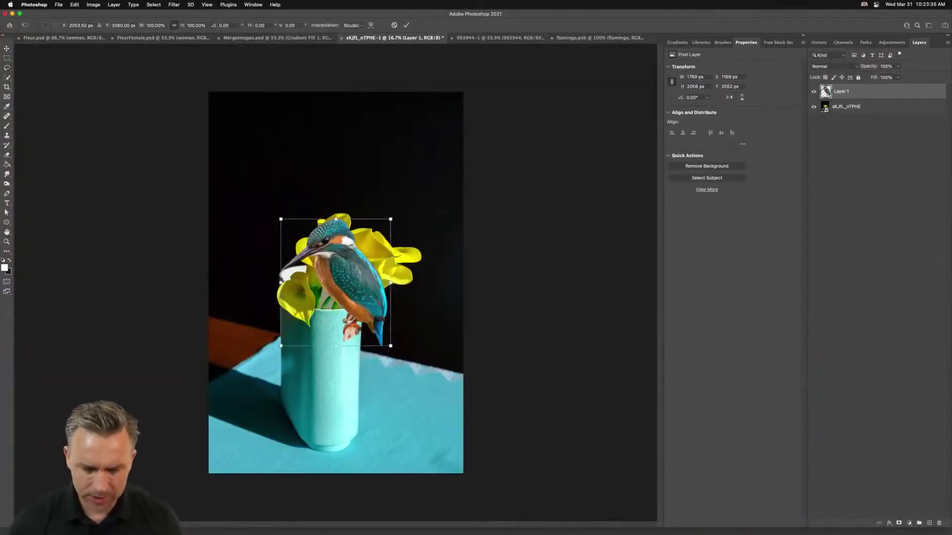
right_click(315, 247)
left_click(331, 397)
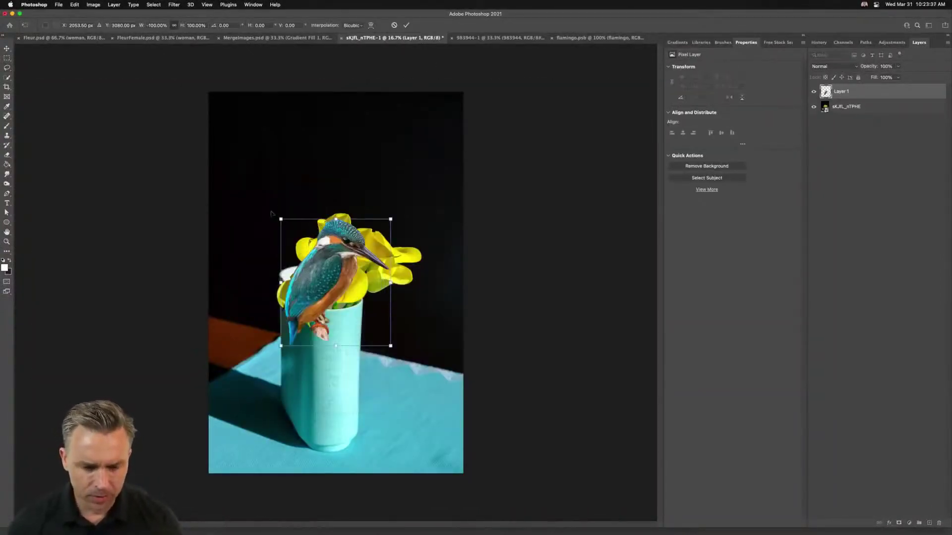
left_click_drag(306, 285, 318, 260)
key("Return")
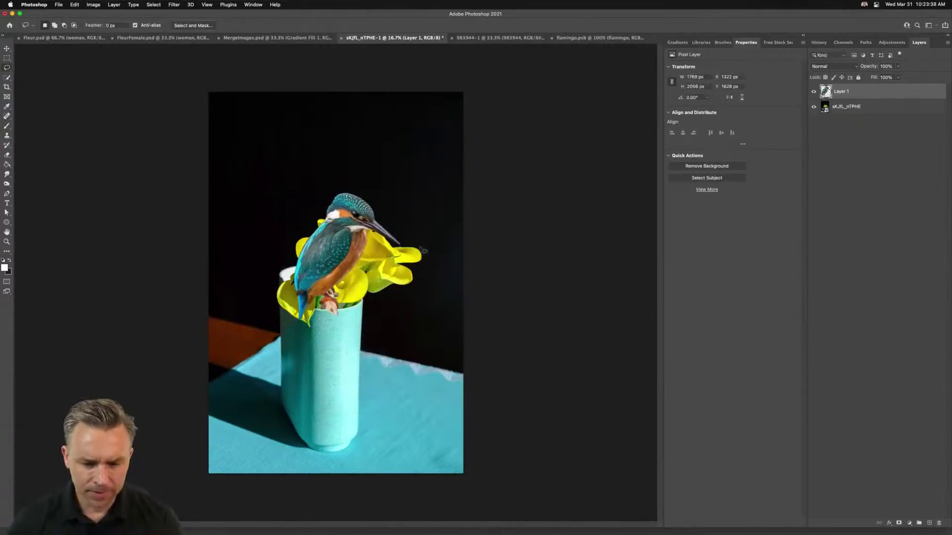
Step: Convert the kingfisher layer to a smart object, scale it to about 1342 × 1194 px and rotate it about 25.2°
right_click(869, 93)
left_click(828, 205)
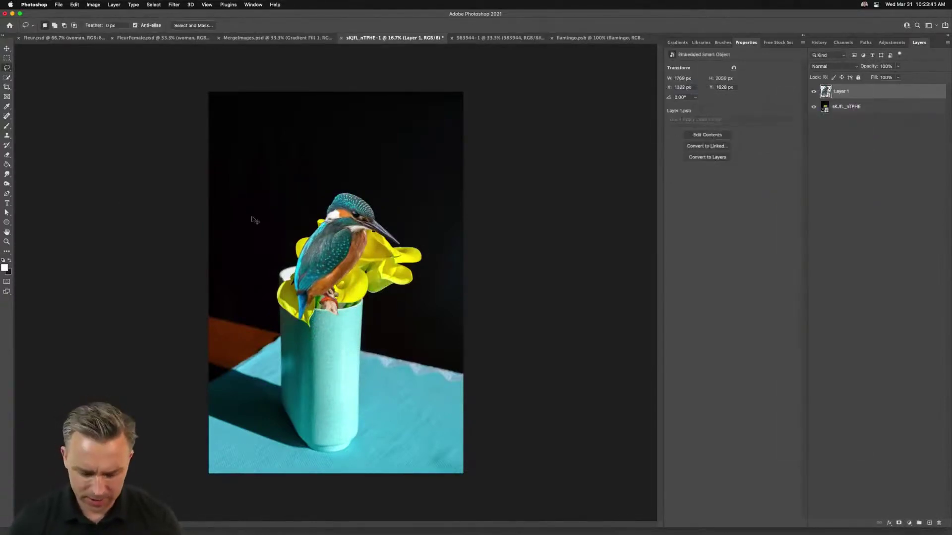
key("super+t")
mouse_move(291, 193)
left_mouse_down()
mouse_move(327, 235)
mouse_move(326, 198)
left_mouse_up()
key("Return")
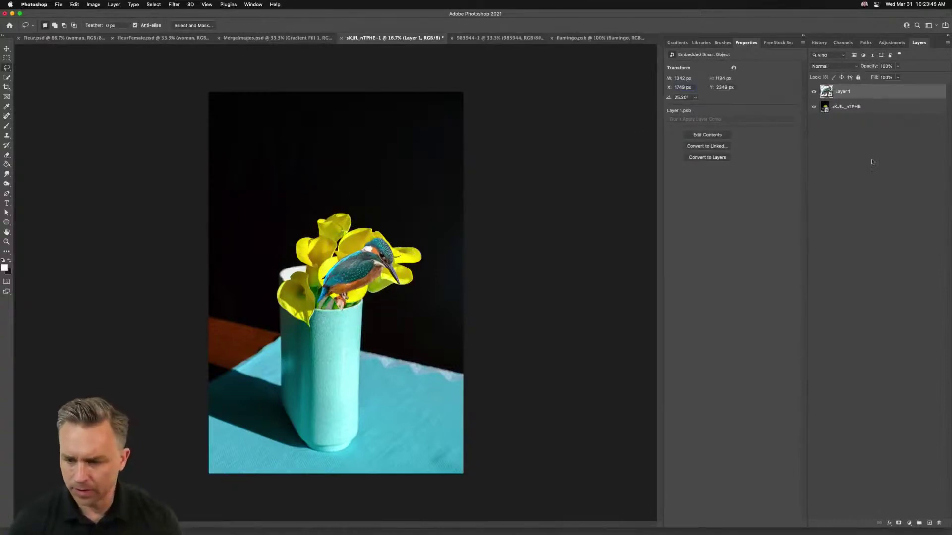
Step: Add a Hue/Saturation adjustment clipped to the kingfisher layer and set its hue to -134
left_click(910, 524)
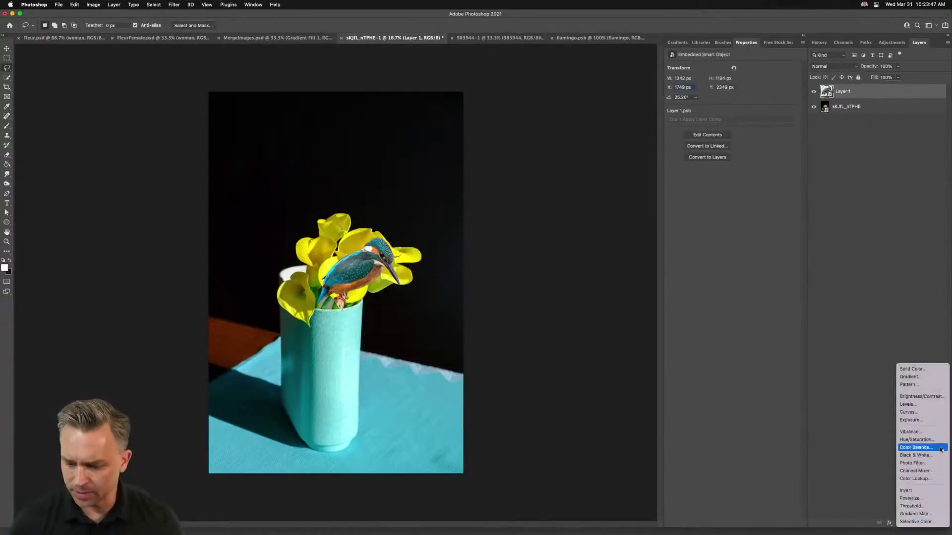
left_click(916, 440)
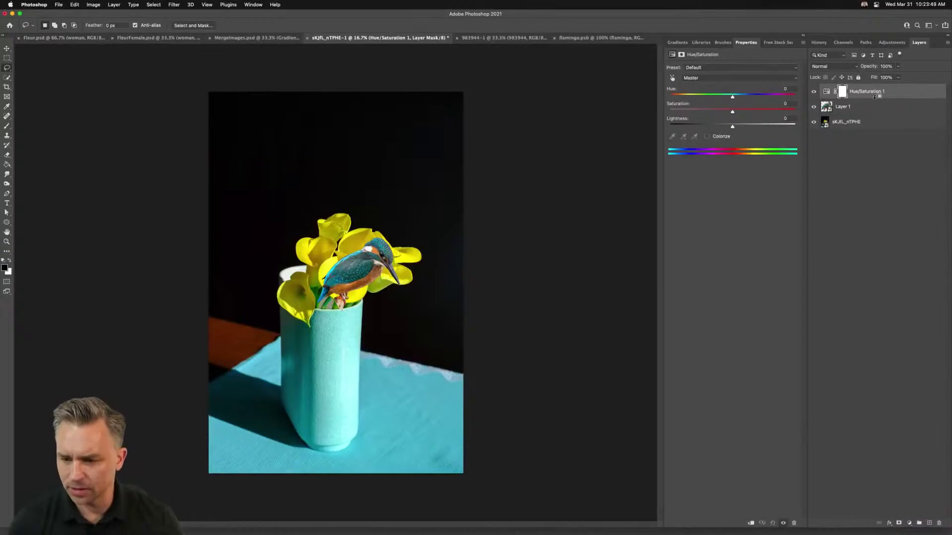
left_click(877, 96, "alt")
left_click_drag(730, 97, 679, 104)
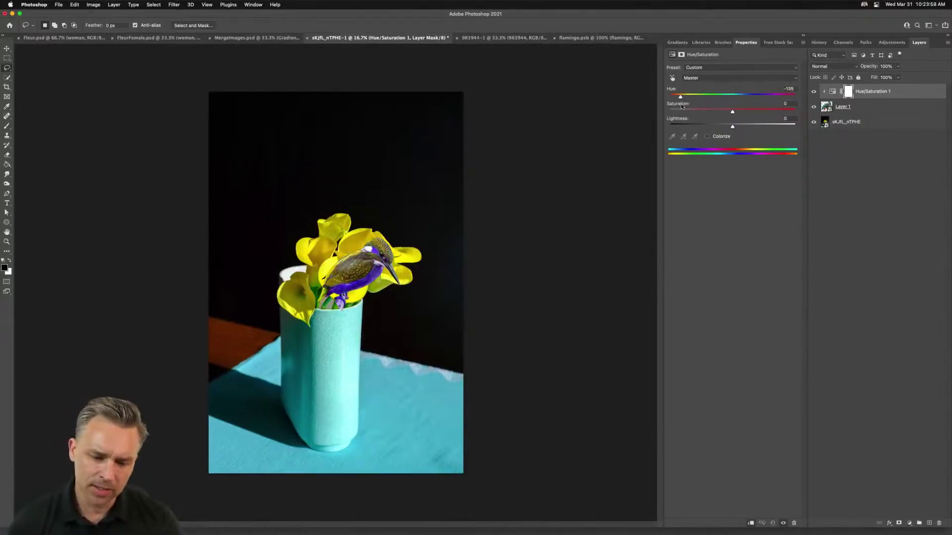
Step: Move the kingfisher layer onto the rightmost lilies, to about X 2237 px, Y 2181 px
left_click(7, 48)
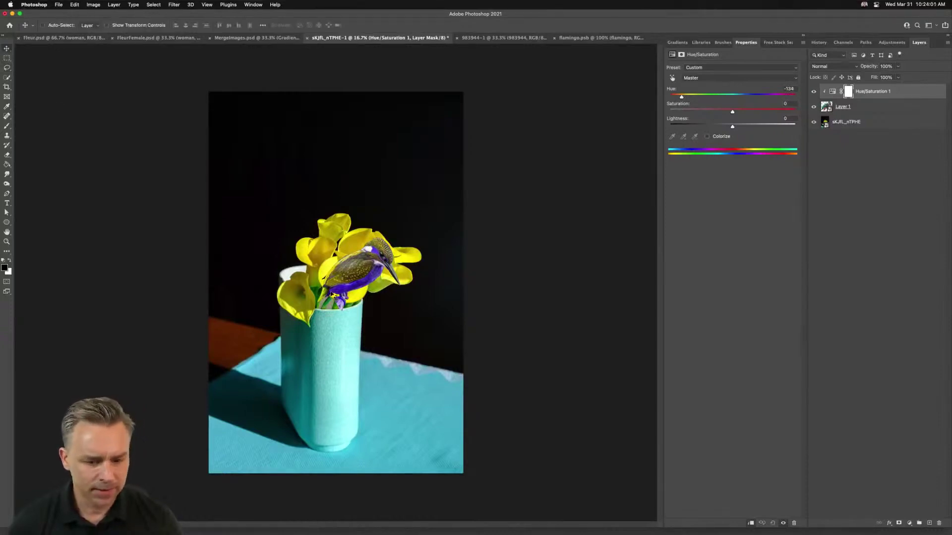
left_click(868, 108)
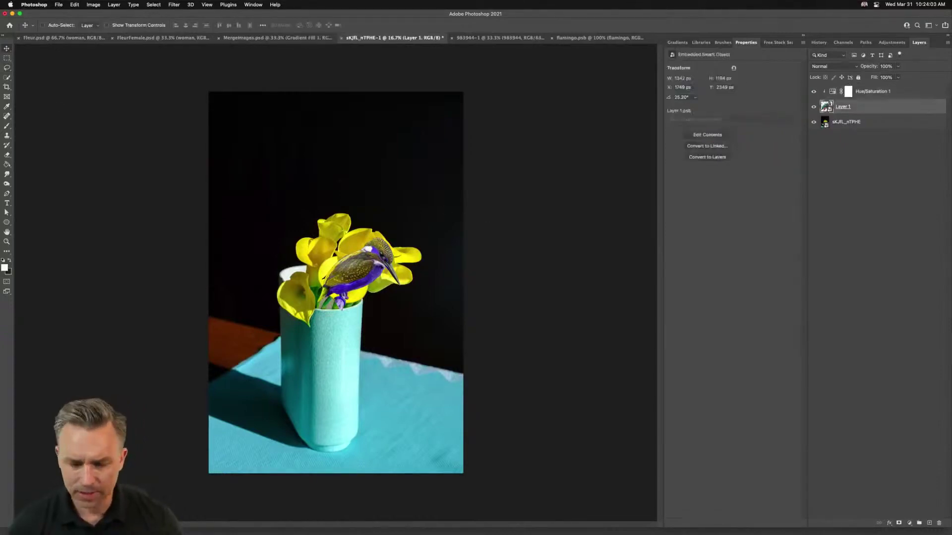
left_click_drag(347, 266, 377, 259)
Step: Add a white layer mask to the kingfisher's Layer 1
key("super+equal")
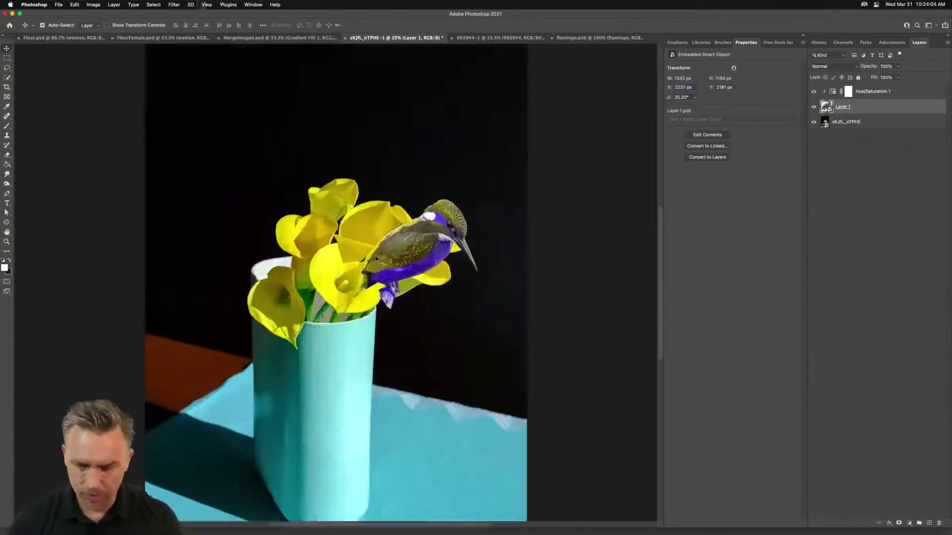
key("super+equal")
key("super+equal")
left_click(899, 524)
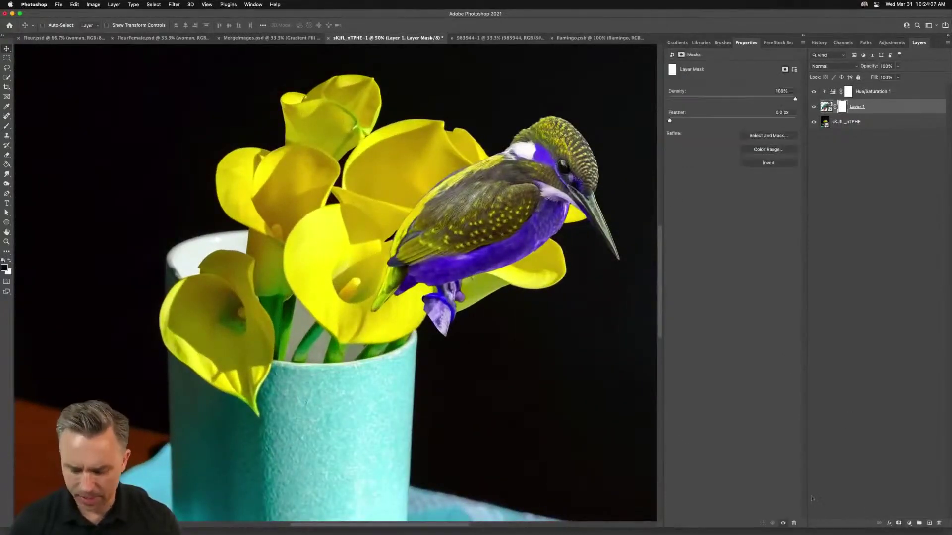
Step: Paint black with a large soft brush on the kingfisher's mask to hide its feet and the perch
key("b")
key("x")
key("bracketright")
key("bracketright")
key("bracketright")
key("bracketright")
key("bracketright")
key("bracketright")
key("bracketright")
key("bracketright")
key("bracketright")
key("bracketright")
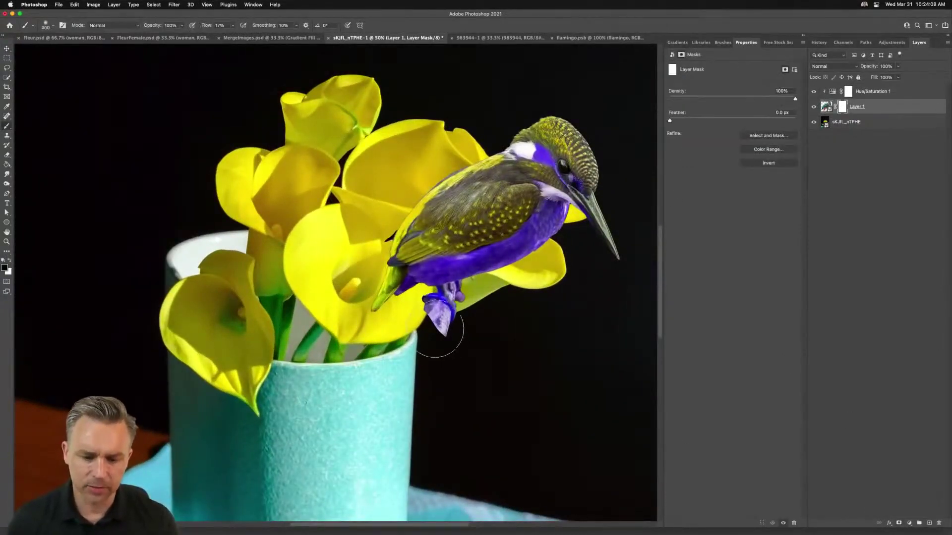
mouse_move(493, 333)
left_mouse_down()
mouse_move(415, 330)
mouse_move(494, 342)
mouse_move(467, 327)
mouse_move(464, 336)
mouse_move(458, 304)
mouse_move(435, 318)
mouse_move(468, 314)
mouse_move(428, 319)
mouse_move(475, 321)
mouse_move(437, 327)
left_mouse_up()
Step: Paint black on the mask with smaller brushes to fade the kingfisher's tail and rear belly into the lilies
key("bracketleft")
key("bracketleft")
key("bracketleft")
key("bracketleft")
key("bracketleft")
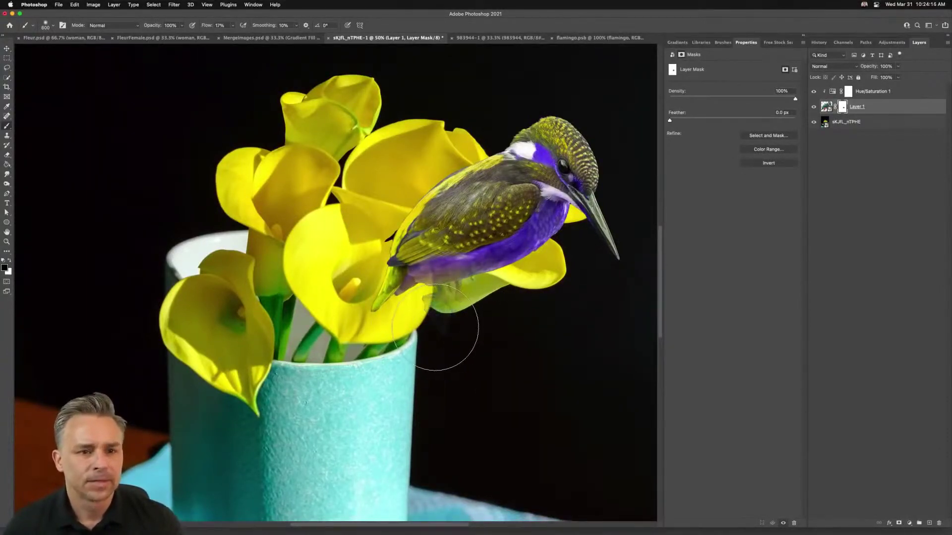
key("bracketleft")
key("bracketleft")
key("bracketleft")
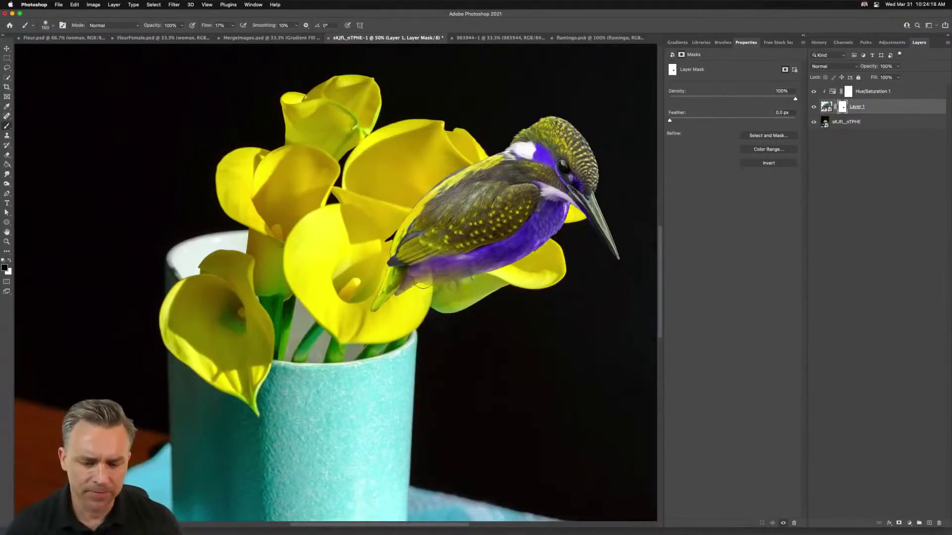
key("bracketright")
key("bracketright")
key("bracketright")
left_click_drag(402, 300, 452, 283)
key("bracketright")
key("bracketright")
key("bracketright")
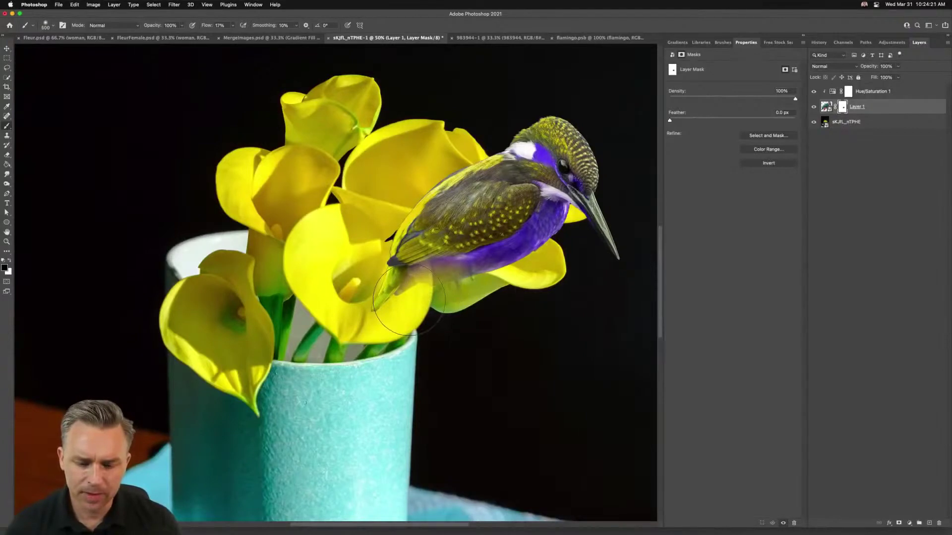
Step: Shift the kingfisher further onto the rightmost lily and mask its underside so the belly blends along the petal's lower edge
left_click(7, 48)
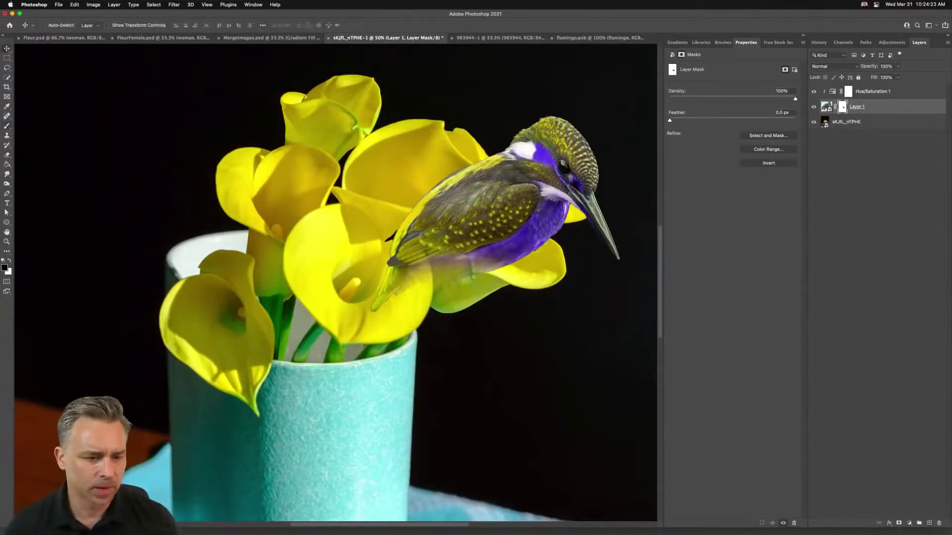
left_click_drag(411, 143, 323, 210)
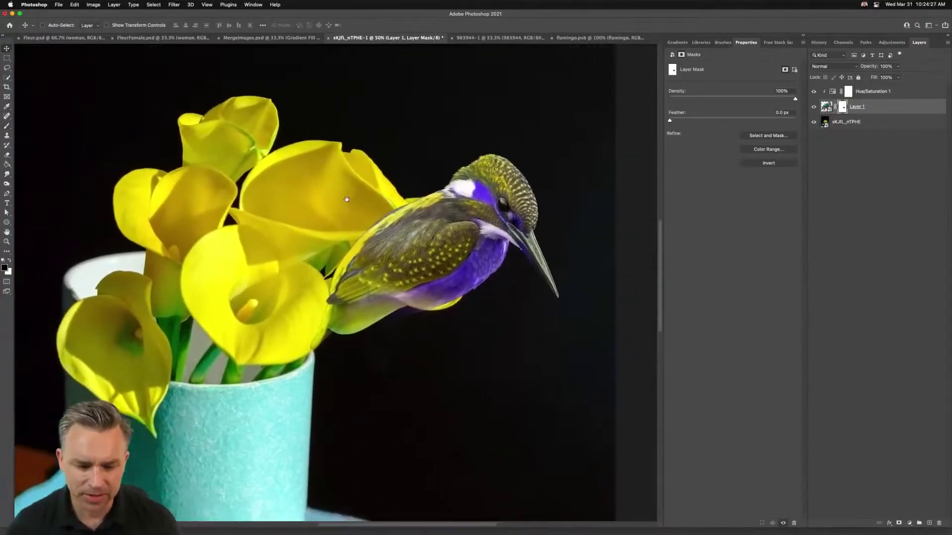
key("b")
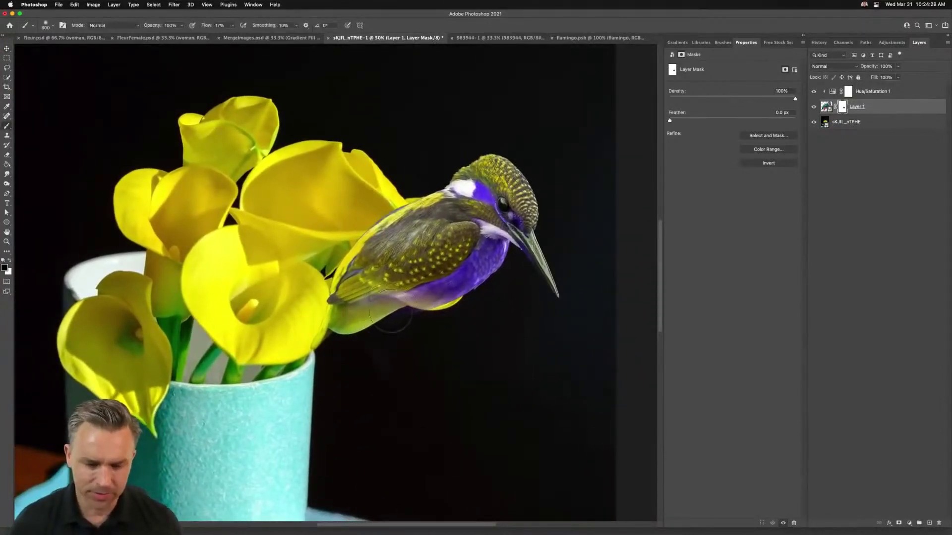
mouse_move(398, 296)
left_mouse_down()
mouse_move(446, 317)
mouse_move(394, 295)
mouse_move(329, 351)
mouse_move(317, 281)
mouse_move(321, 312)
mouse_move(323, 299)
mouse_move(367, 312)
mouse_move(378, 292)
mouse_move(327, 308)
mouse_move(378, 288)
mouse_move(343, 305)
mouse_move(402, 301)
mouse_move(355, 288)
mouse_move(431, 320)
mouse_move(379, 294)
mouse_move(466, 308)
left_mouse_up()
key("super+minus")
key("super+minus")
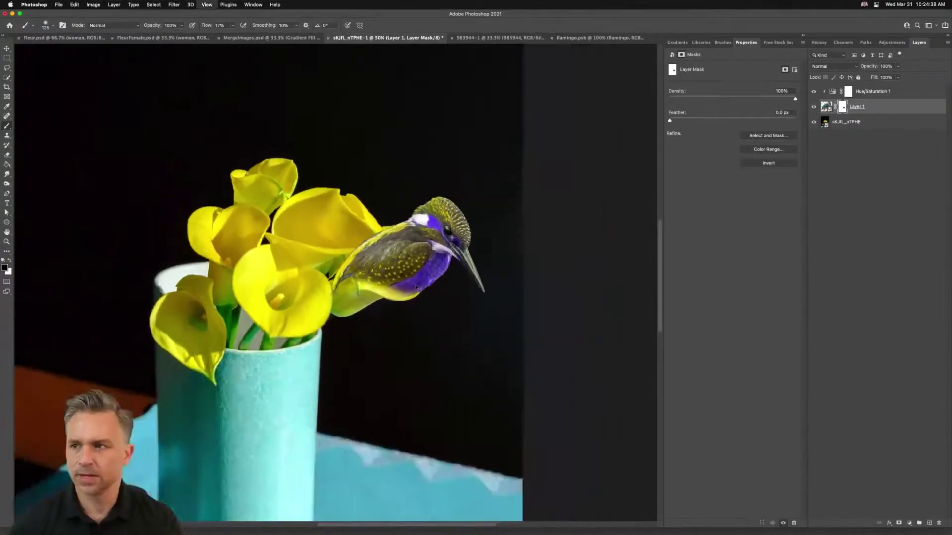
left_click_drag(393, 242, 526, 254)
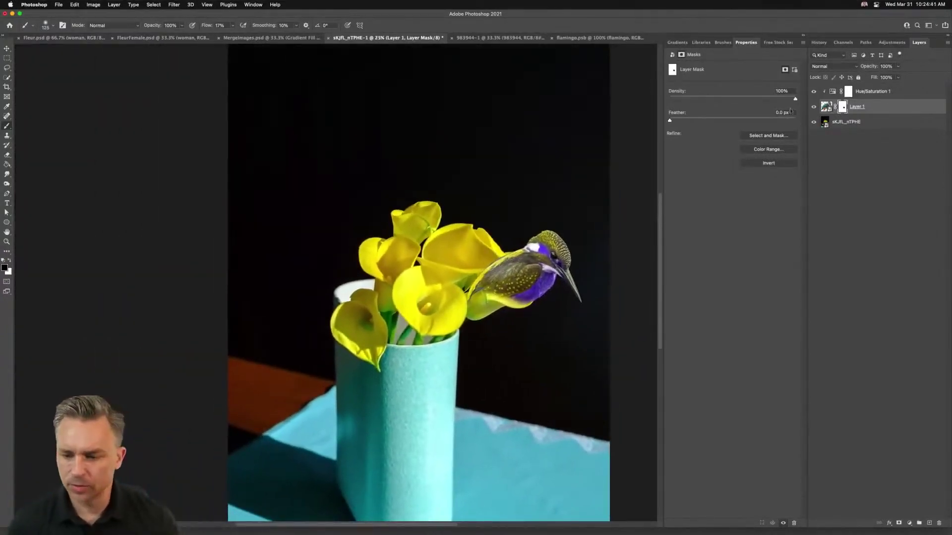
Step: Duplicate the kingfisher layer together with its clipped Hue/Saturation adjustment and flip the copy horizontally
left_click(904, 96, "shift")
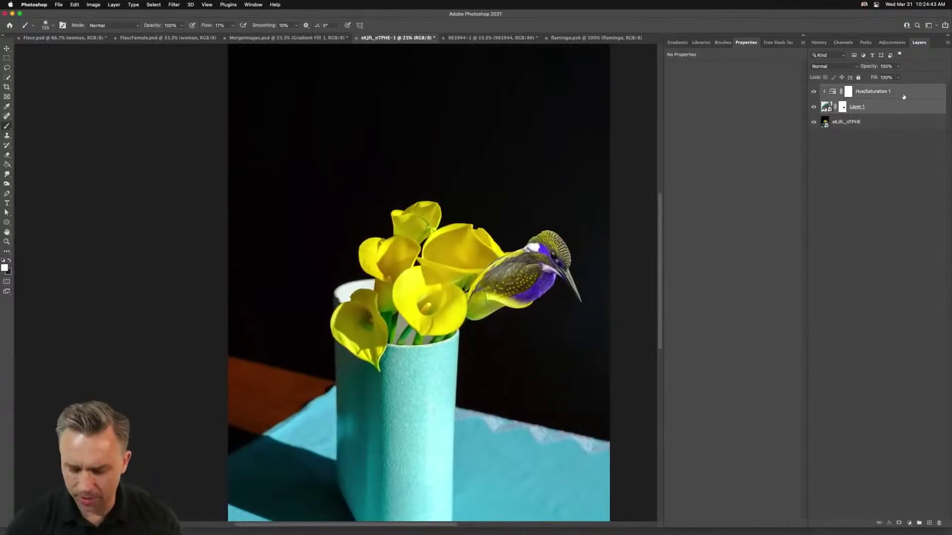
key("super+j")
key("ctrl+t")
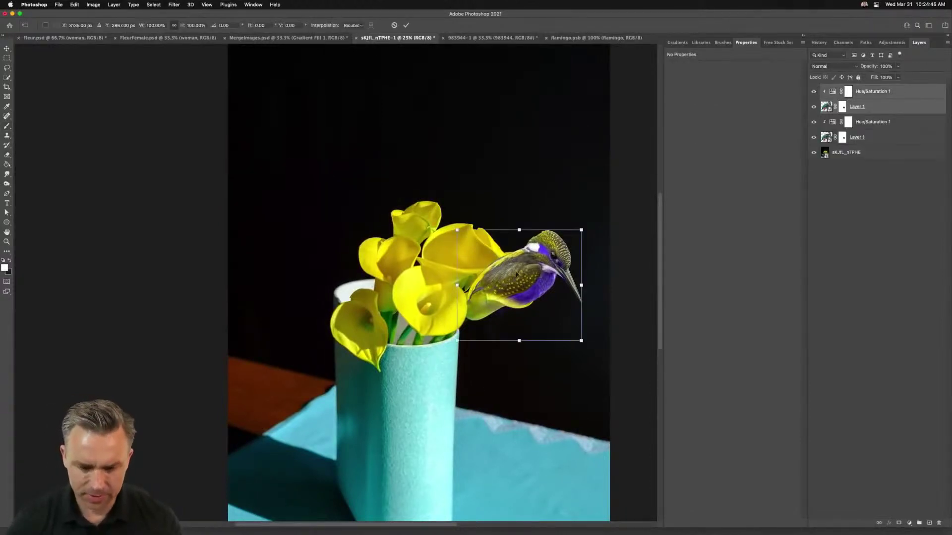
right_click(516, 270)
left_click(535, 422)
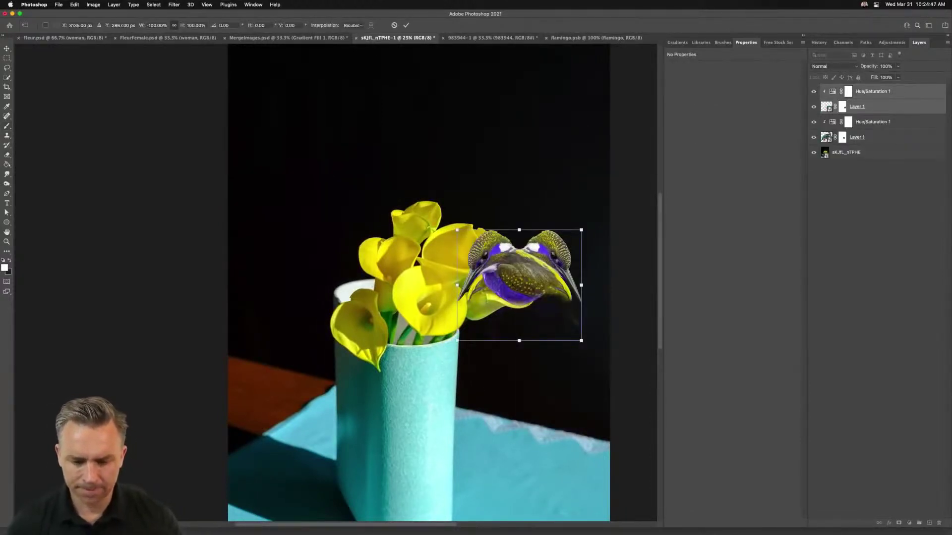
Step: Move the flipped kingfisher onto the left-hand lily and rotate it to sit upright
left_click_drag(496, 262, 360, 221)
left_click_drag(299, 181, 384, 143)
key("Return")
Step: Paint white on the copied kingfisher's mask to bring back its purple lower belly over the left-hand lily
key("b")
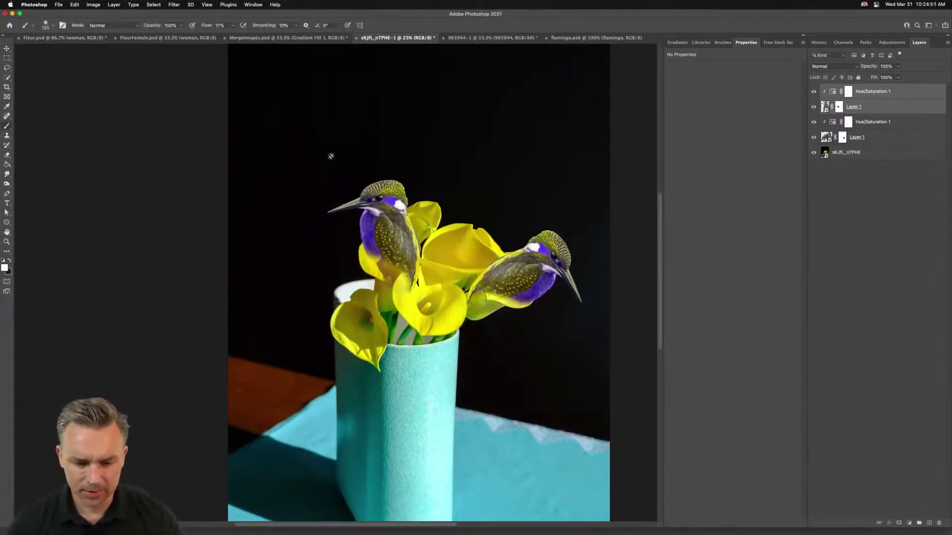
key("ctrl+plus")
key("ctrl+plus")
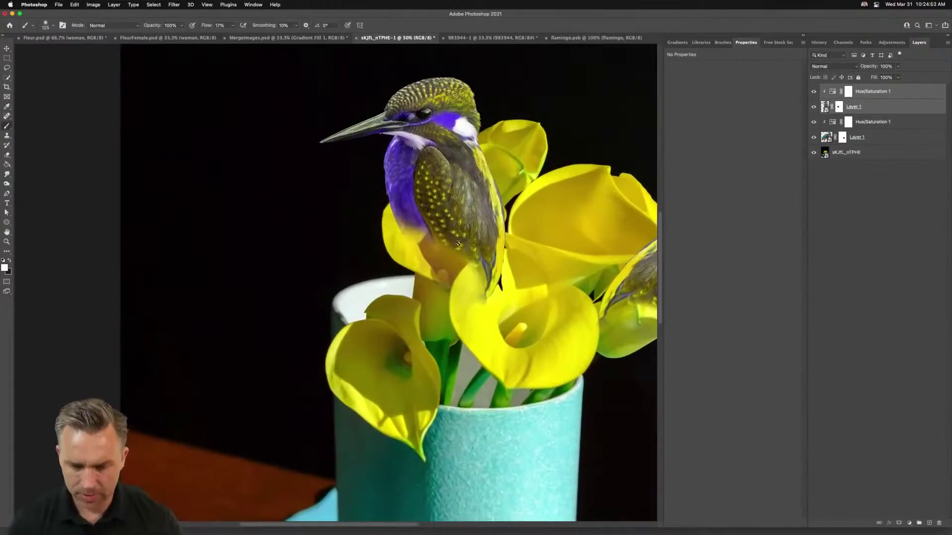
scroll(472, 247, "left", 1)
left_click(838, 107)
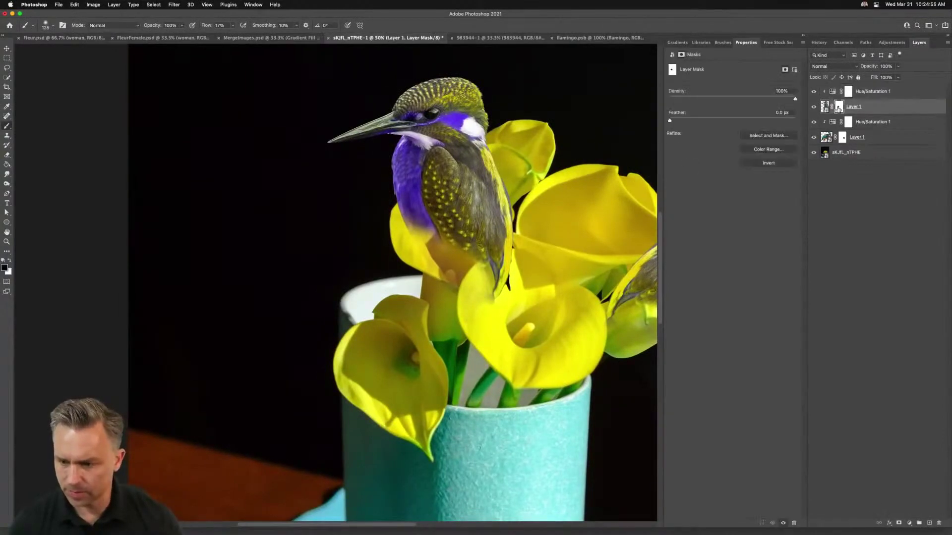
key("bracketright")
key("bracketright")
key("bracketright")
key("bracketright")
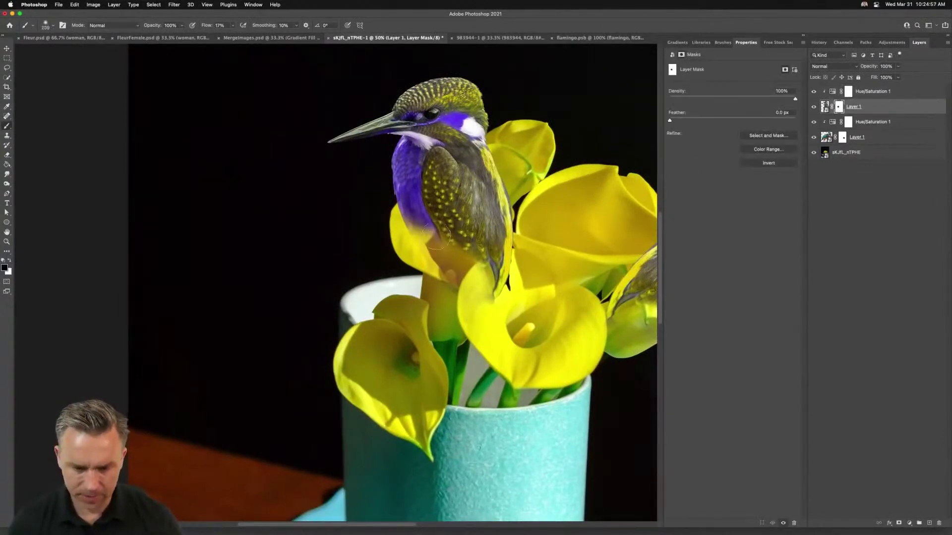
key("x")
mouse_move(441, 232)
left_mouse_down()
mouse_move(454, 276)
mouse_move(413, 204)
mouse_move(446, 261)
mouse_move(427, 239)
mouse_move(440, 256)
mouse_move(489, 263)
left_mouse_up()
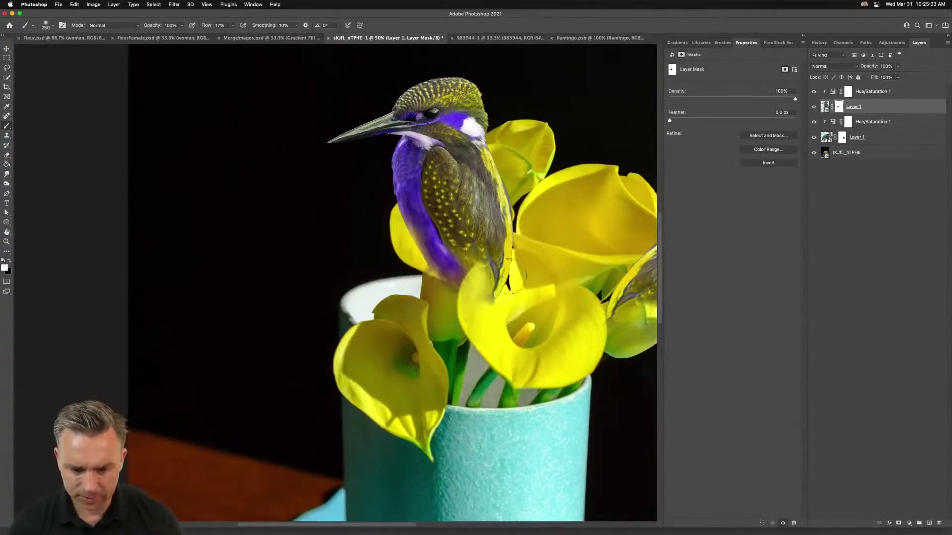
Step: Paint black on the copied kingfisher's mask to hide its tail behind the front lily's petal edge
key("x")
mouse_move(484, 297)
left_mouse_down()
mouse_move(537, 243)
mouse_move(466, 292)
mouse_move(464, 302)
mouse_move(524, 250)
mouse_move(483, 295)
mouse_move(480, 318)
mouse_move(498, 300)
mouse_move(466, 288)
mouse_move(491, 276)
mouse_move(481, 270)
mouse_move(513, 260)
mouse_move(467, 277)
mouse_move(491, 259)
mouse_move(467, 276)
mouse_move(511, 253)
left_mouse_up()
key("bracketleft")
key("bracketleft")
key("bracketleft")
key("bracketleft")
key("bracketleft")
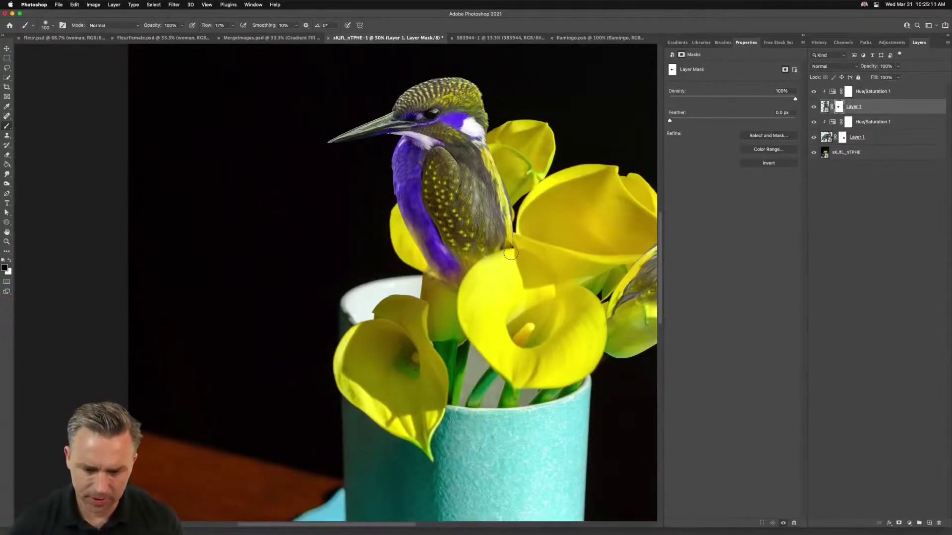
key("super+minus")
key("super+minus")
key("super+minus")
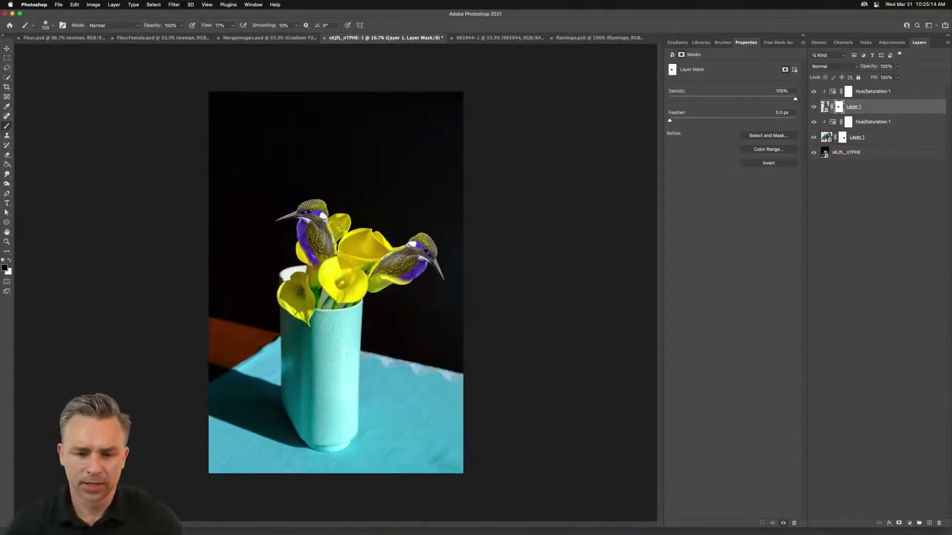
Step: Set up a Save for Web export of MergeImages.psd as a high-quality JPEG 2000 px wide
left_click(265, 39)
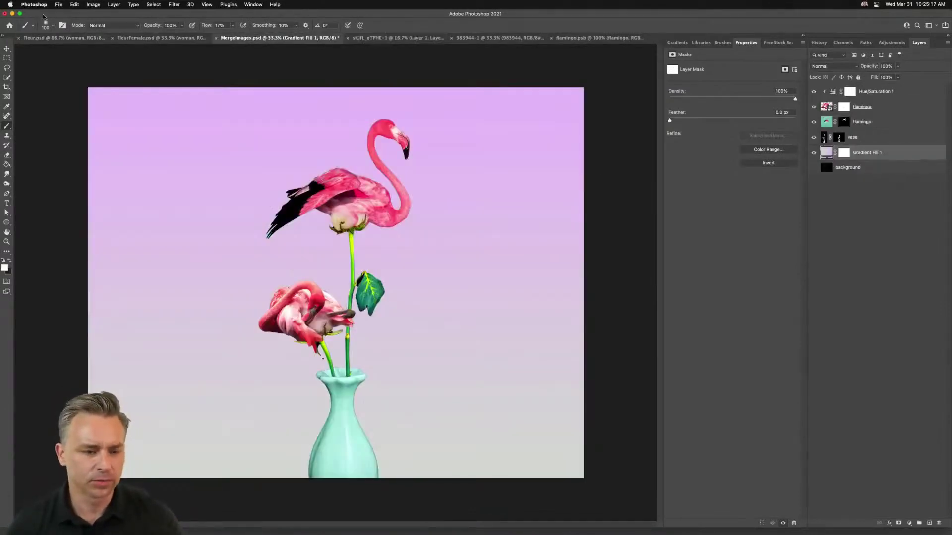
left_click(59, 5)
mouse_move(111, 102)
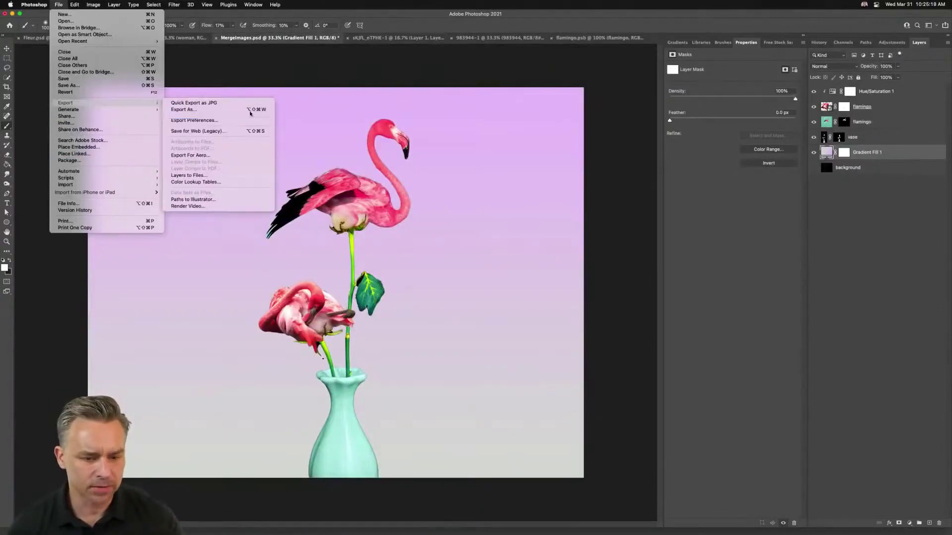
left_click(248, 132)
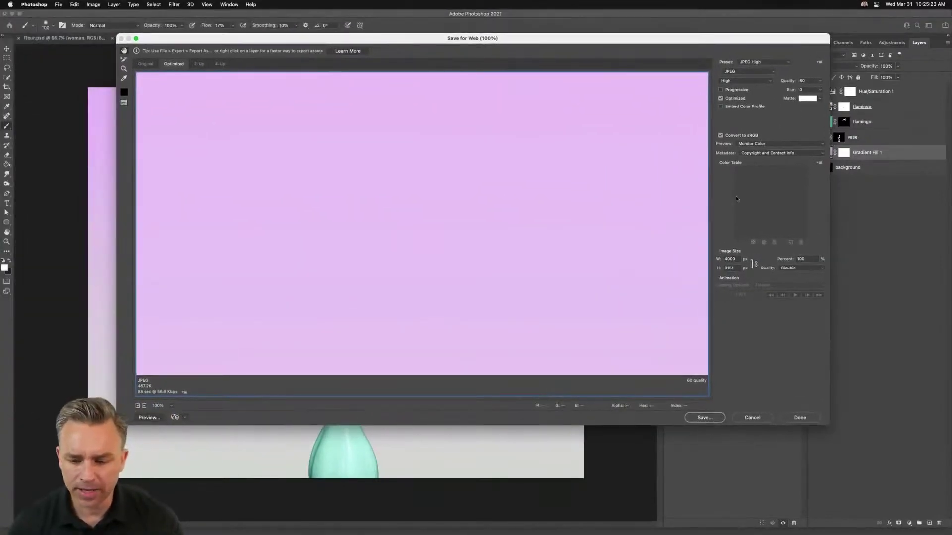
type("20")
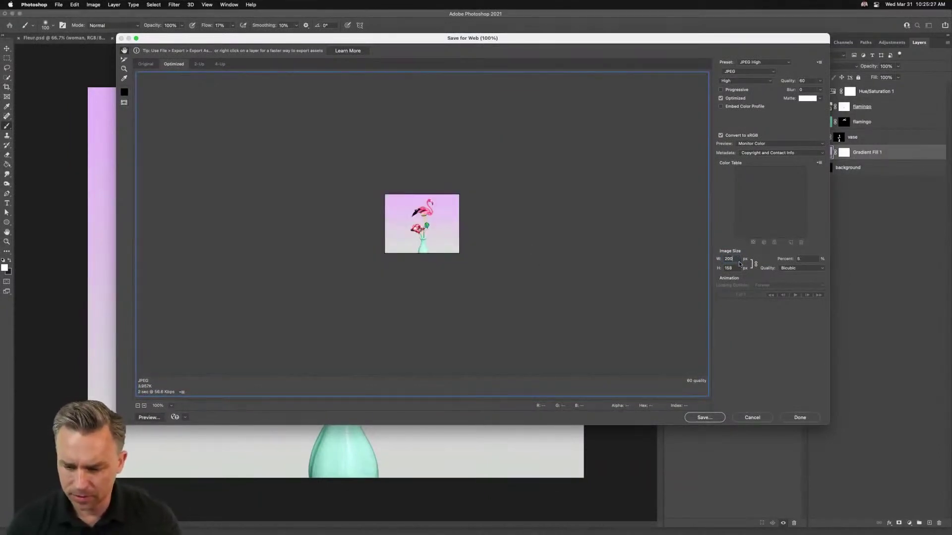
type("00")
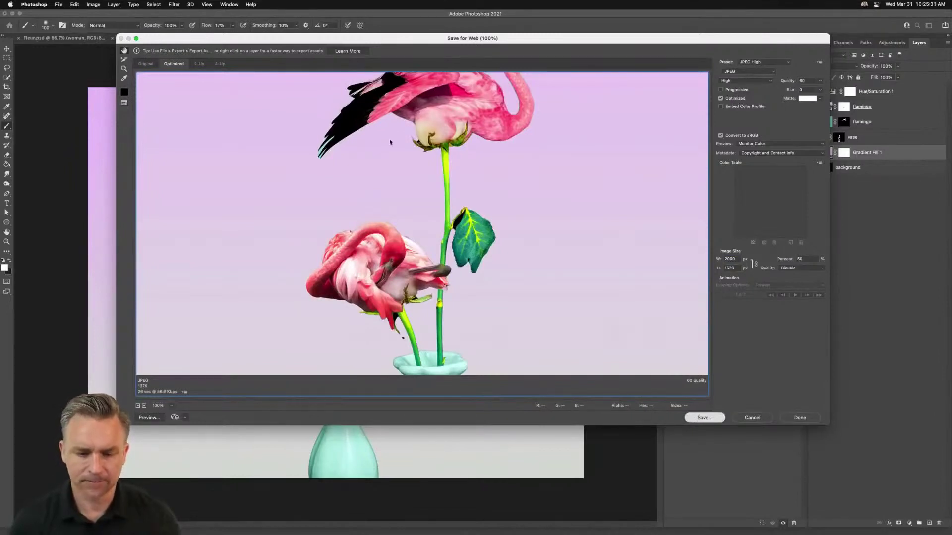
Step: Save the optimized image as MergeImages.jpg on the Desktop
key("Return")
left_click(265, 99)
key("Return")
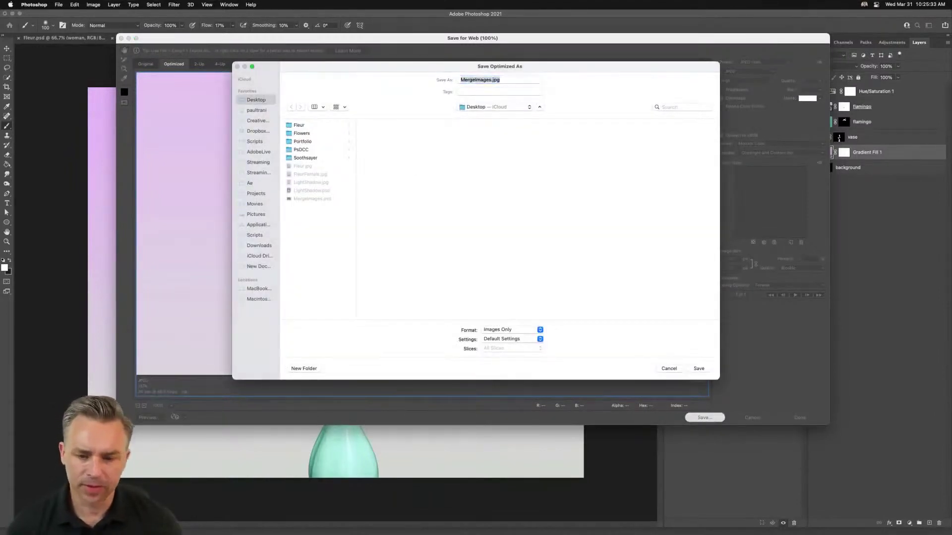
Step: Minimize the Photoshop and browser windows and go to the latest messages in Discord's challenge feedback channel
left_click(11, 14)
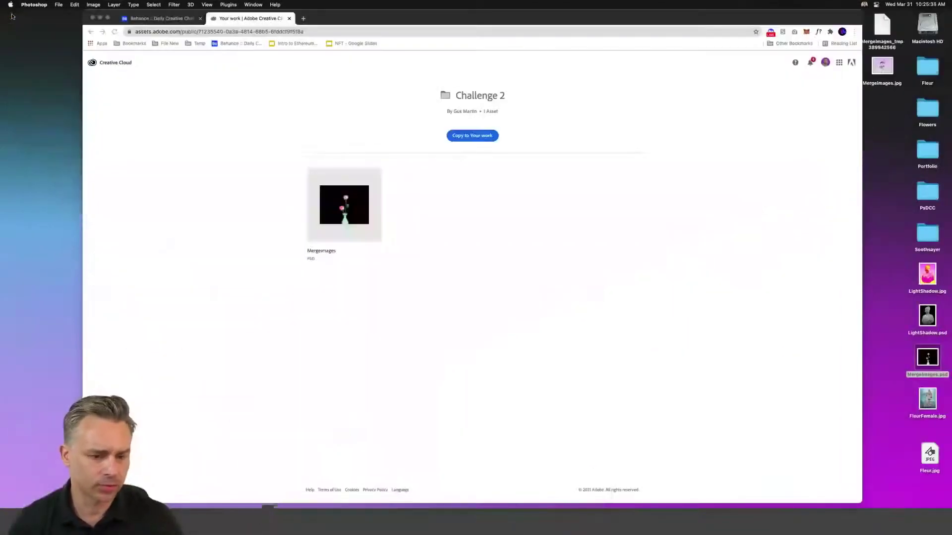
left_click(101, 18)
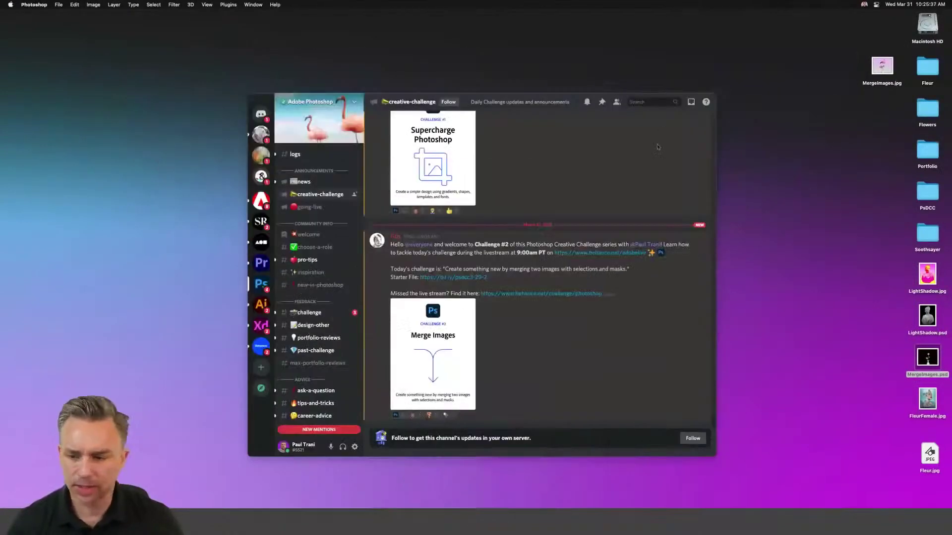
left_click(308, 313)
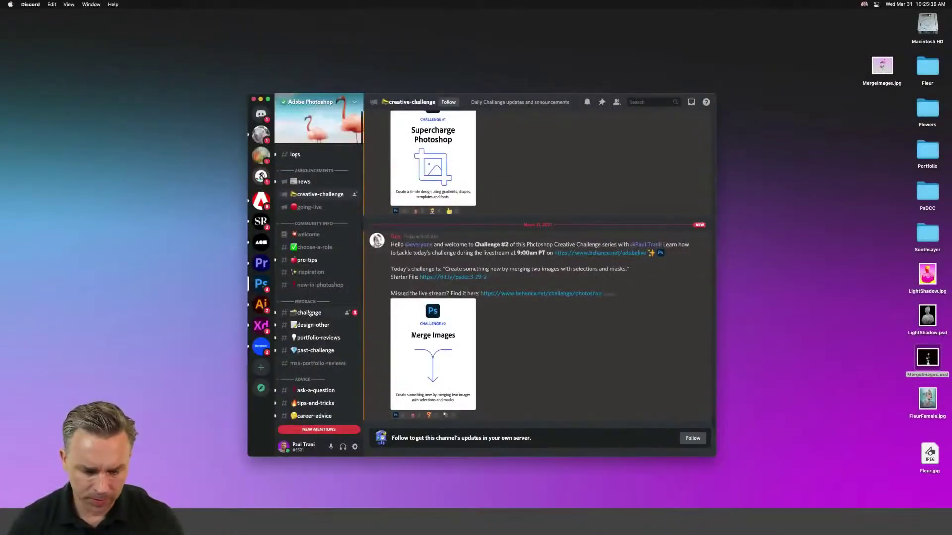
left_click(309, 314)
scroll(518, 305, "down", 20)
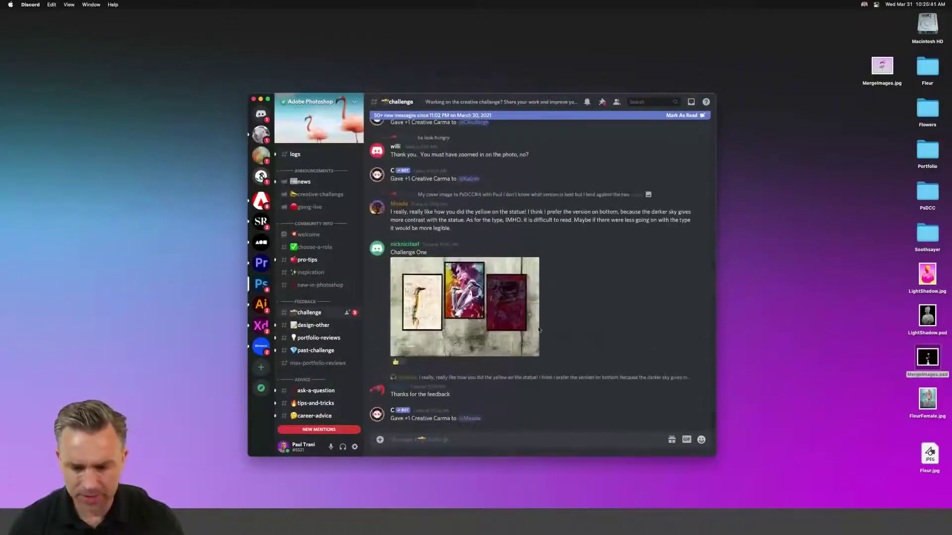
Step: Upload MergeImages.jpg from the desktop to the challenge channel with the comment "Merging images together. Flamengood?"
left_click(838, 113)
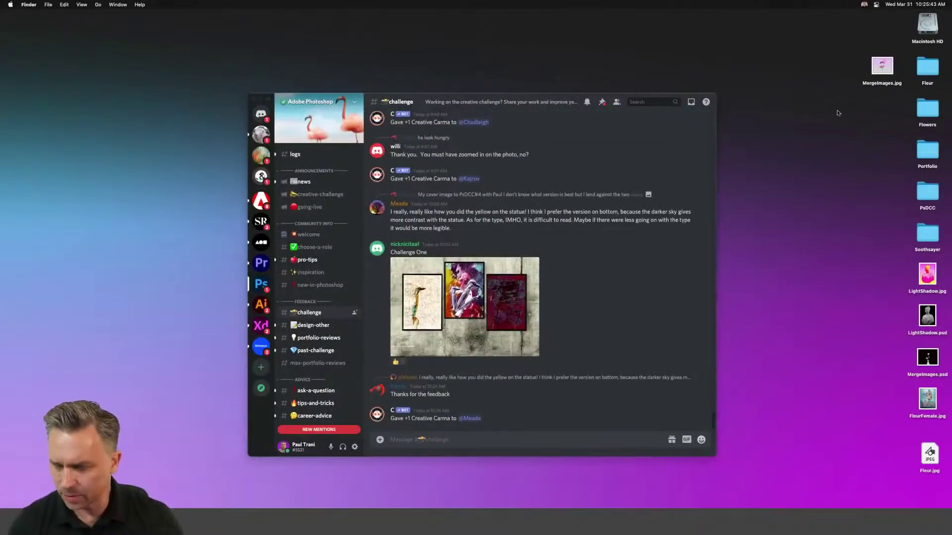
left_click_drag(874, 56, 455, 404)
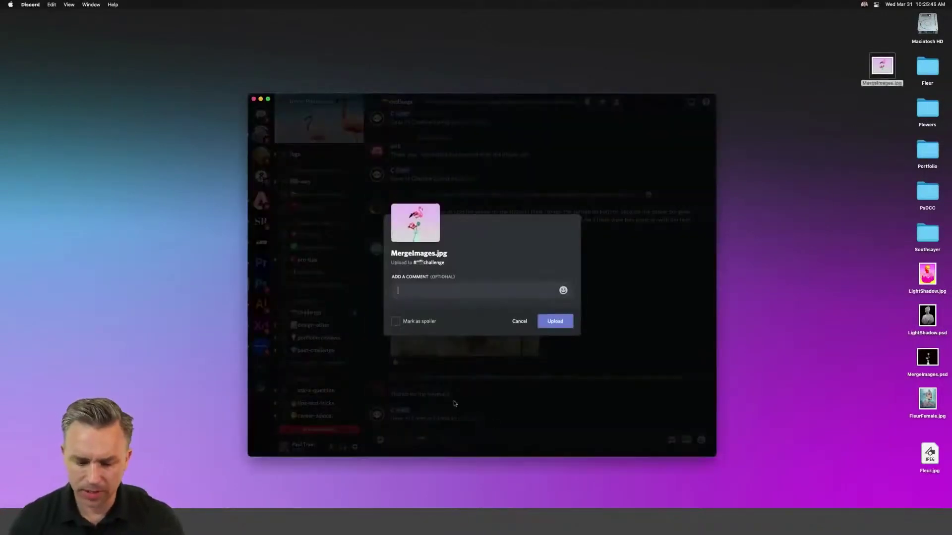
type("Mer")
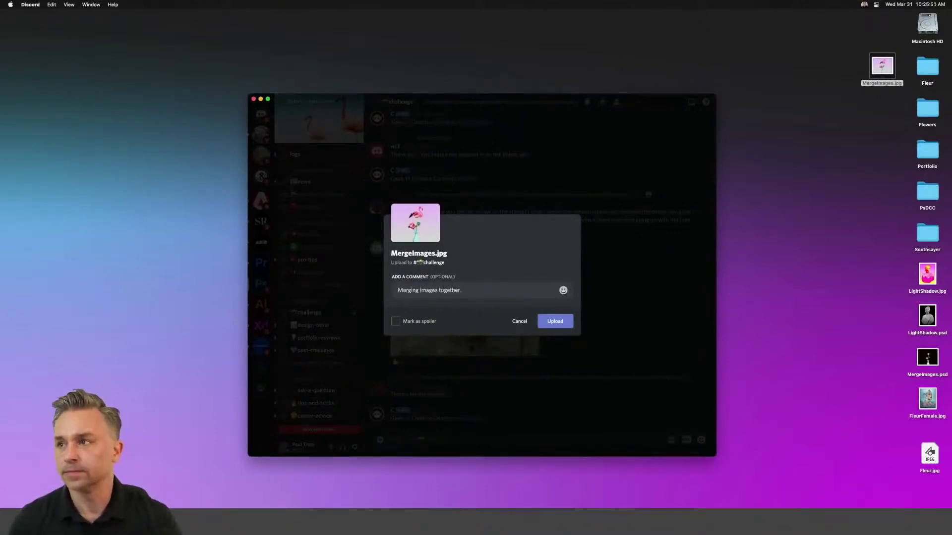
type("ging images together. ")
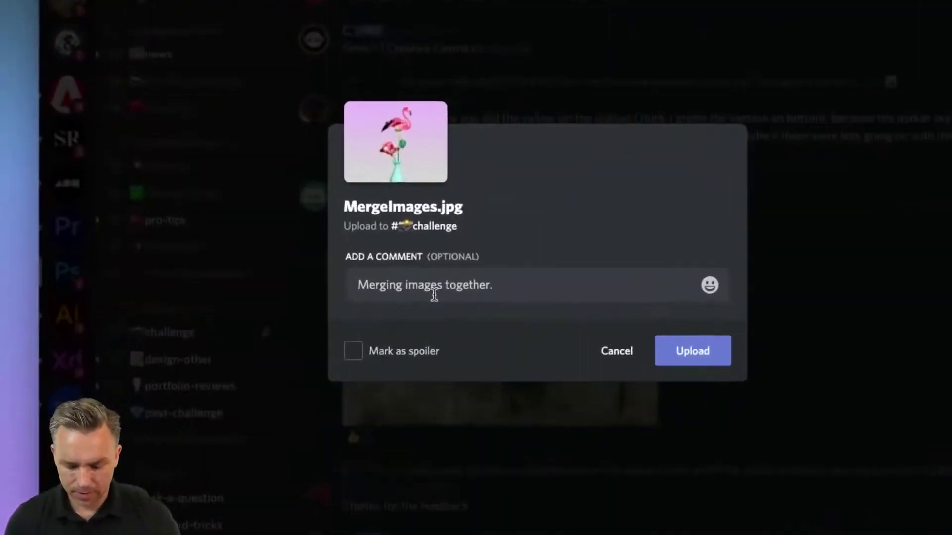
type("Flamengood?")
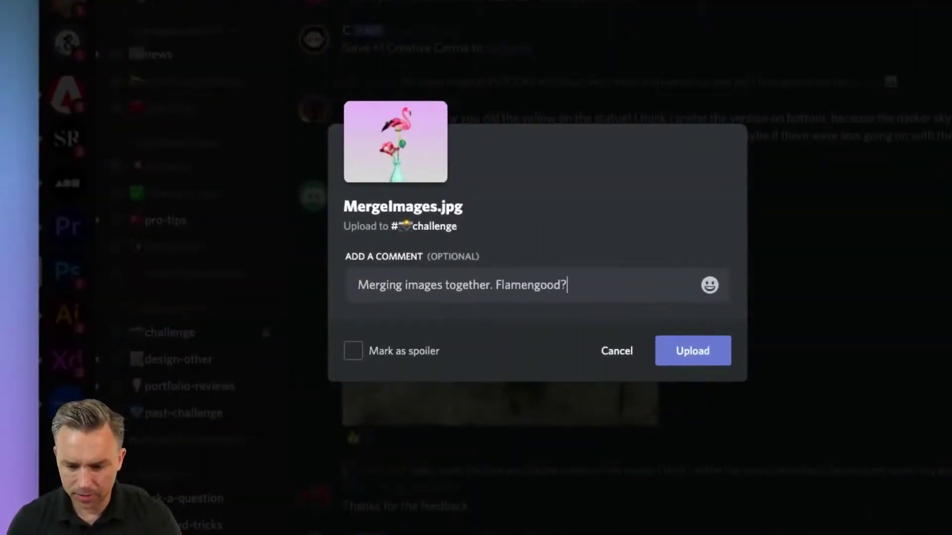
left_click(676, 358)
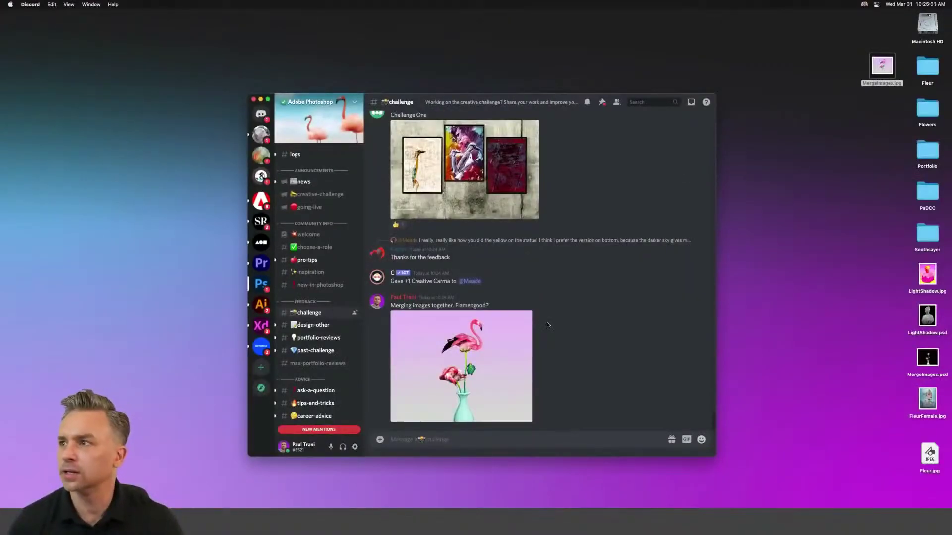
Step: Minimize Discord and switch back to Photoshop
left_click(261, 99)
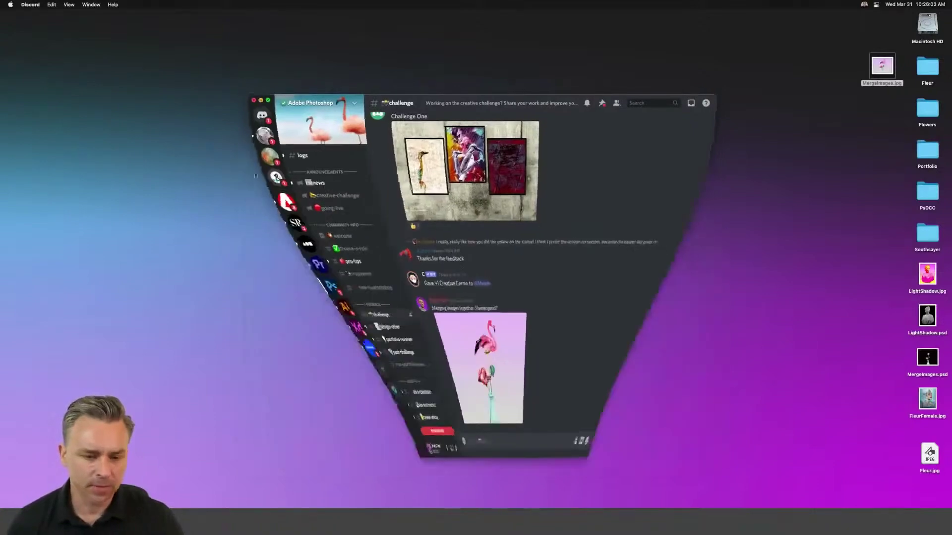
left_click(265, 527)
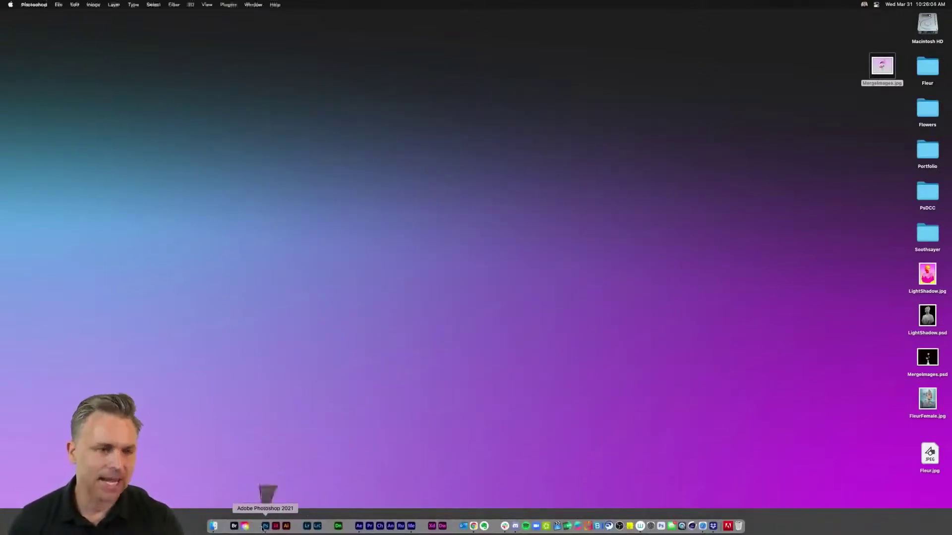